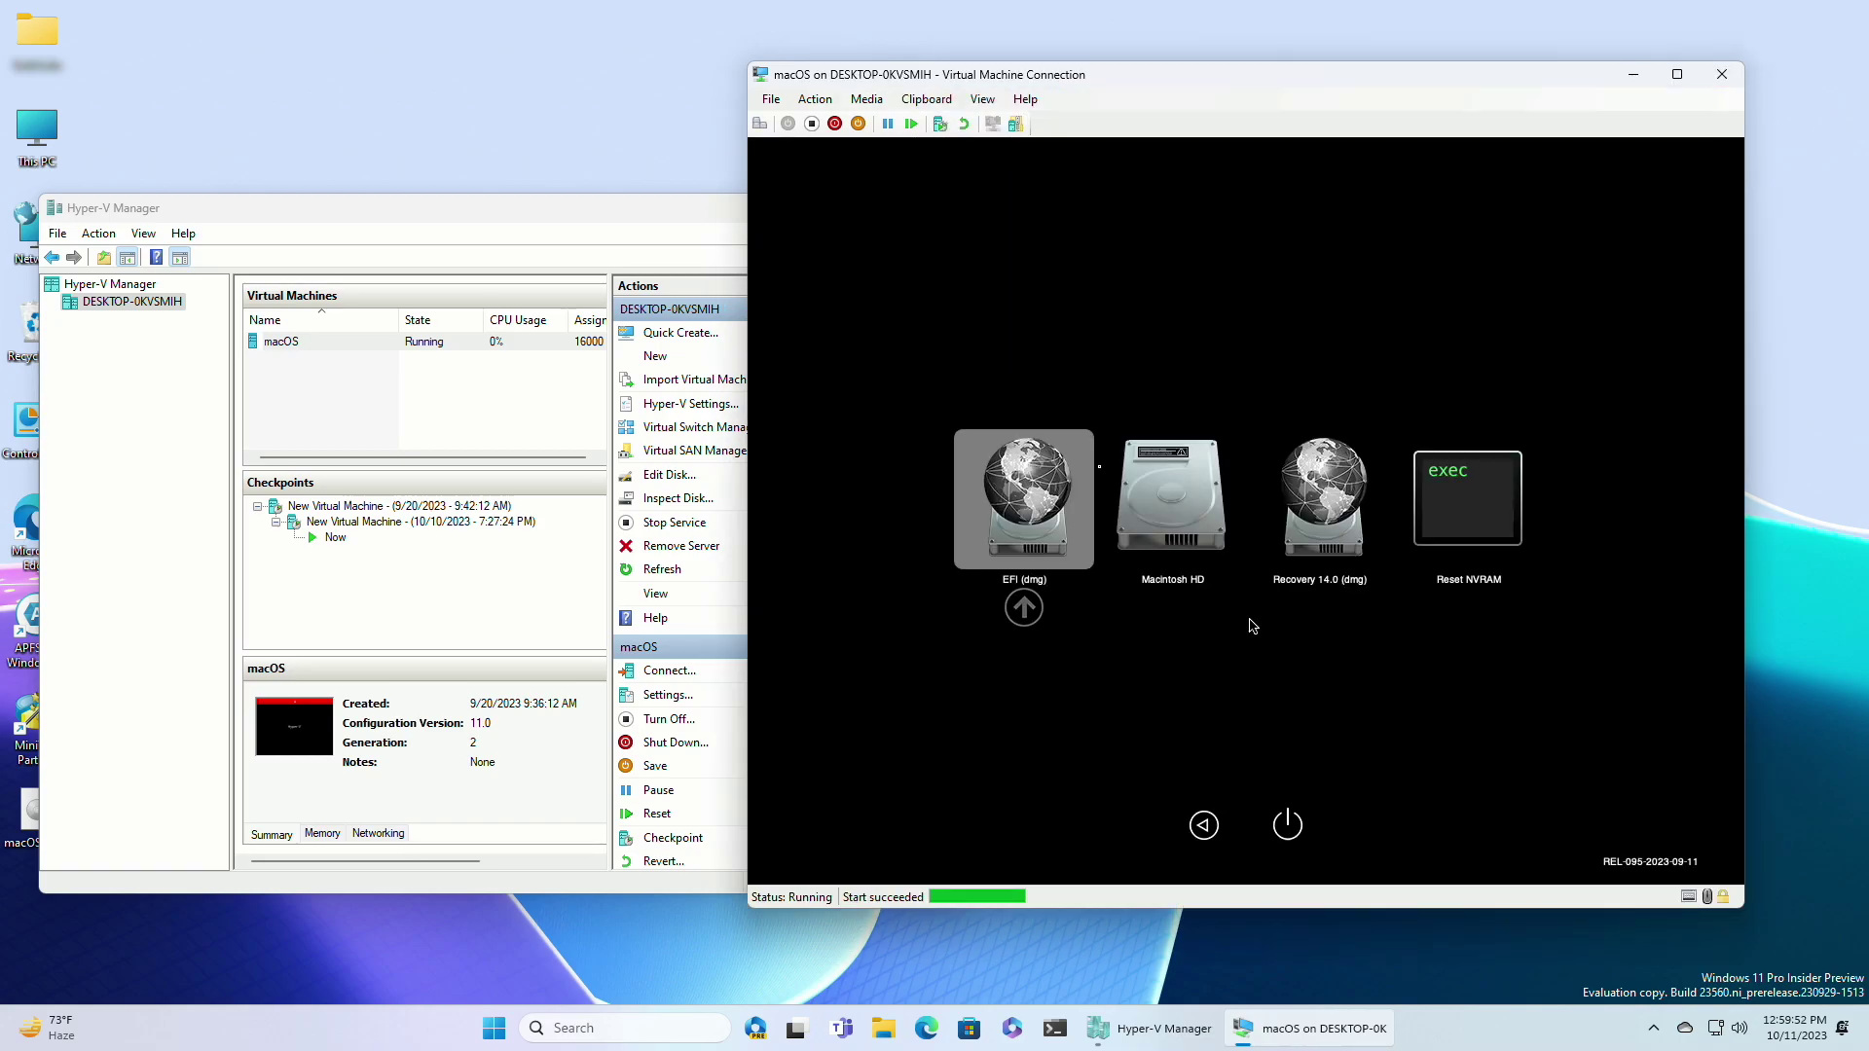
Boot the macOS virtual machine from Macintosh HD and log in with the account password
{"action": "key", "text": "Right"}
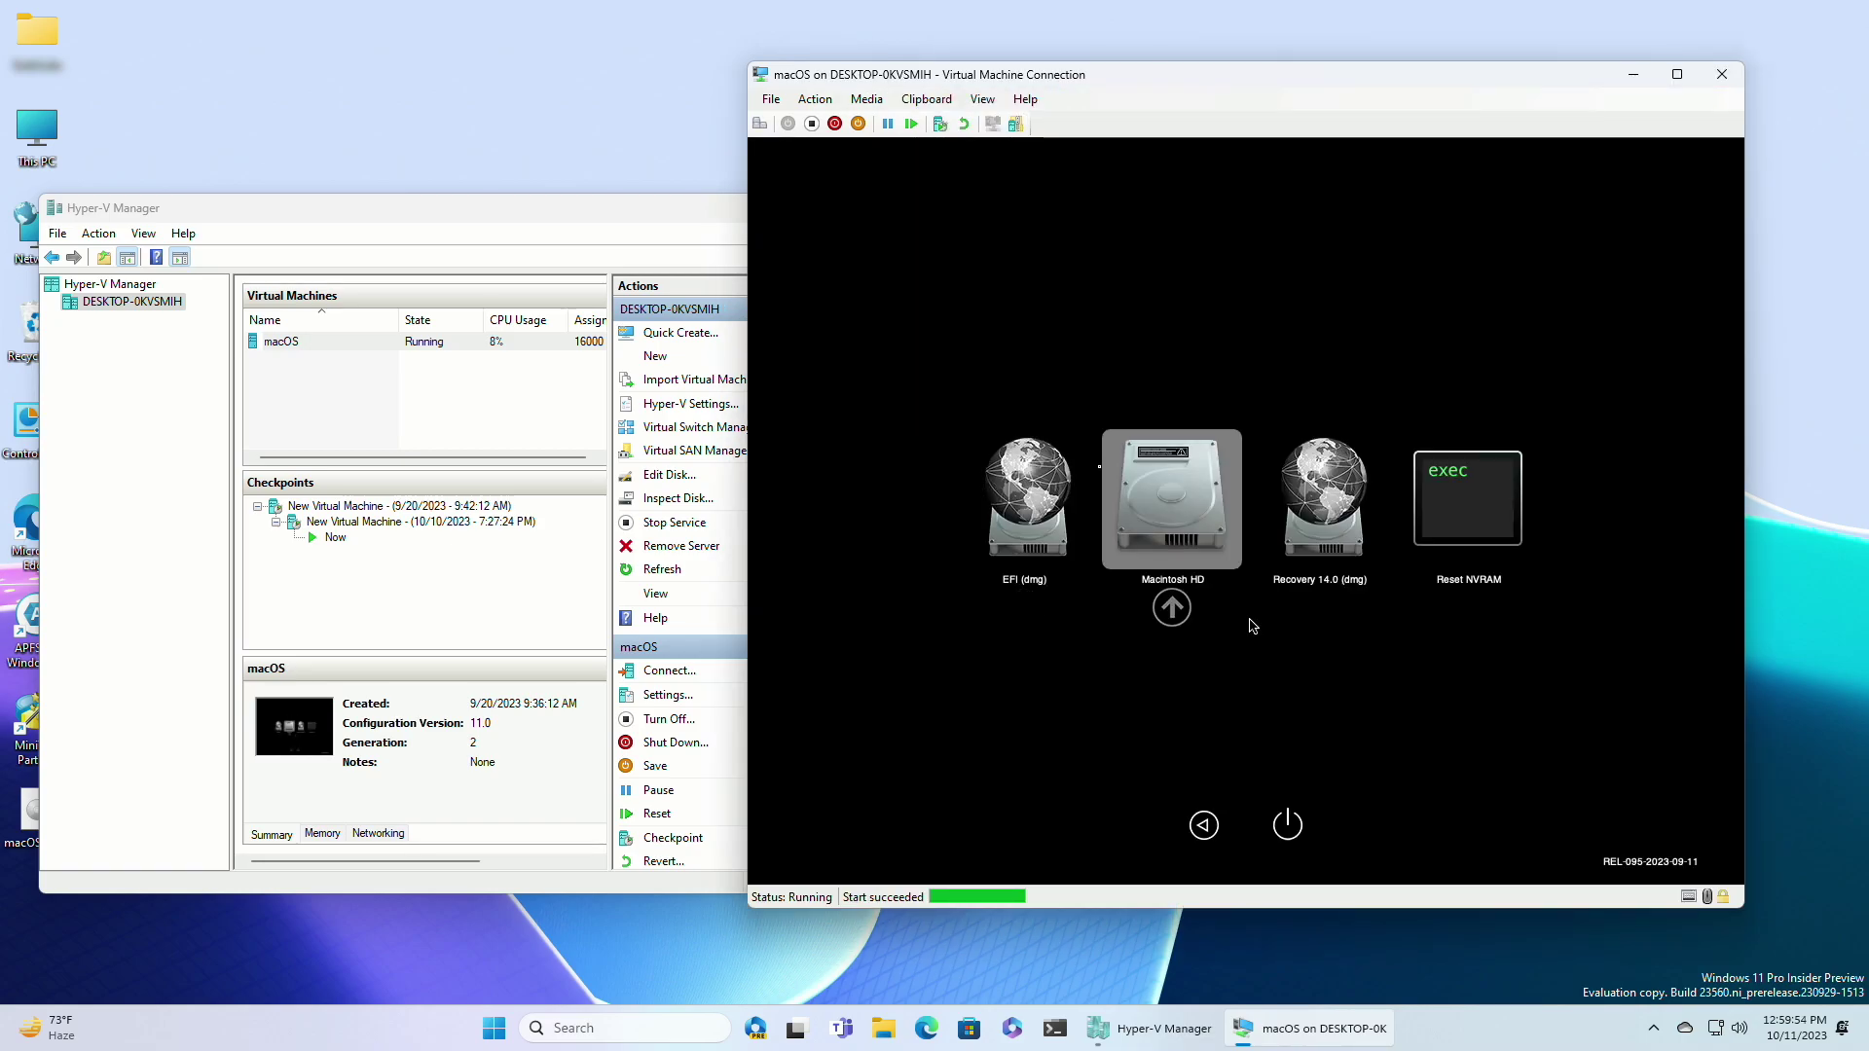
{"action": "key", "text": "Return"}
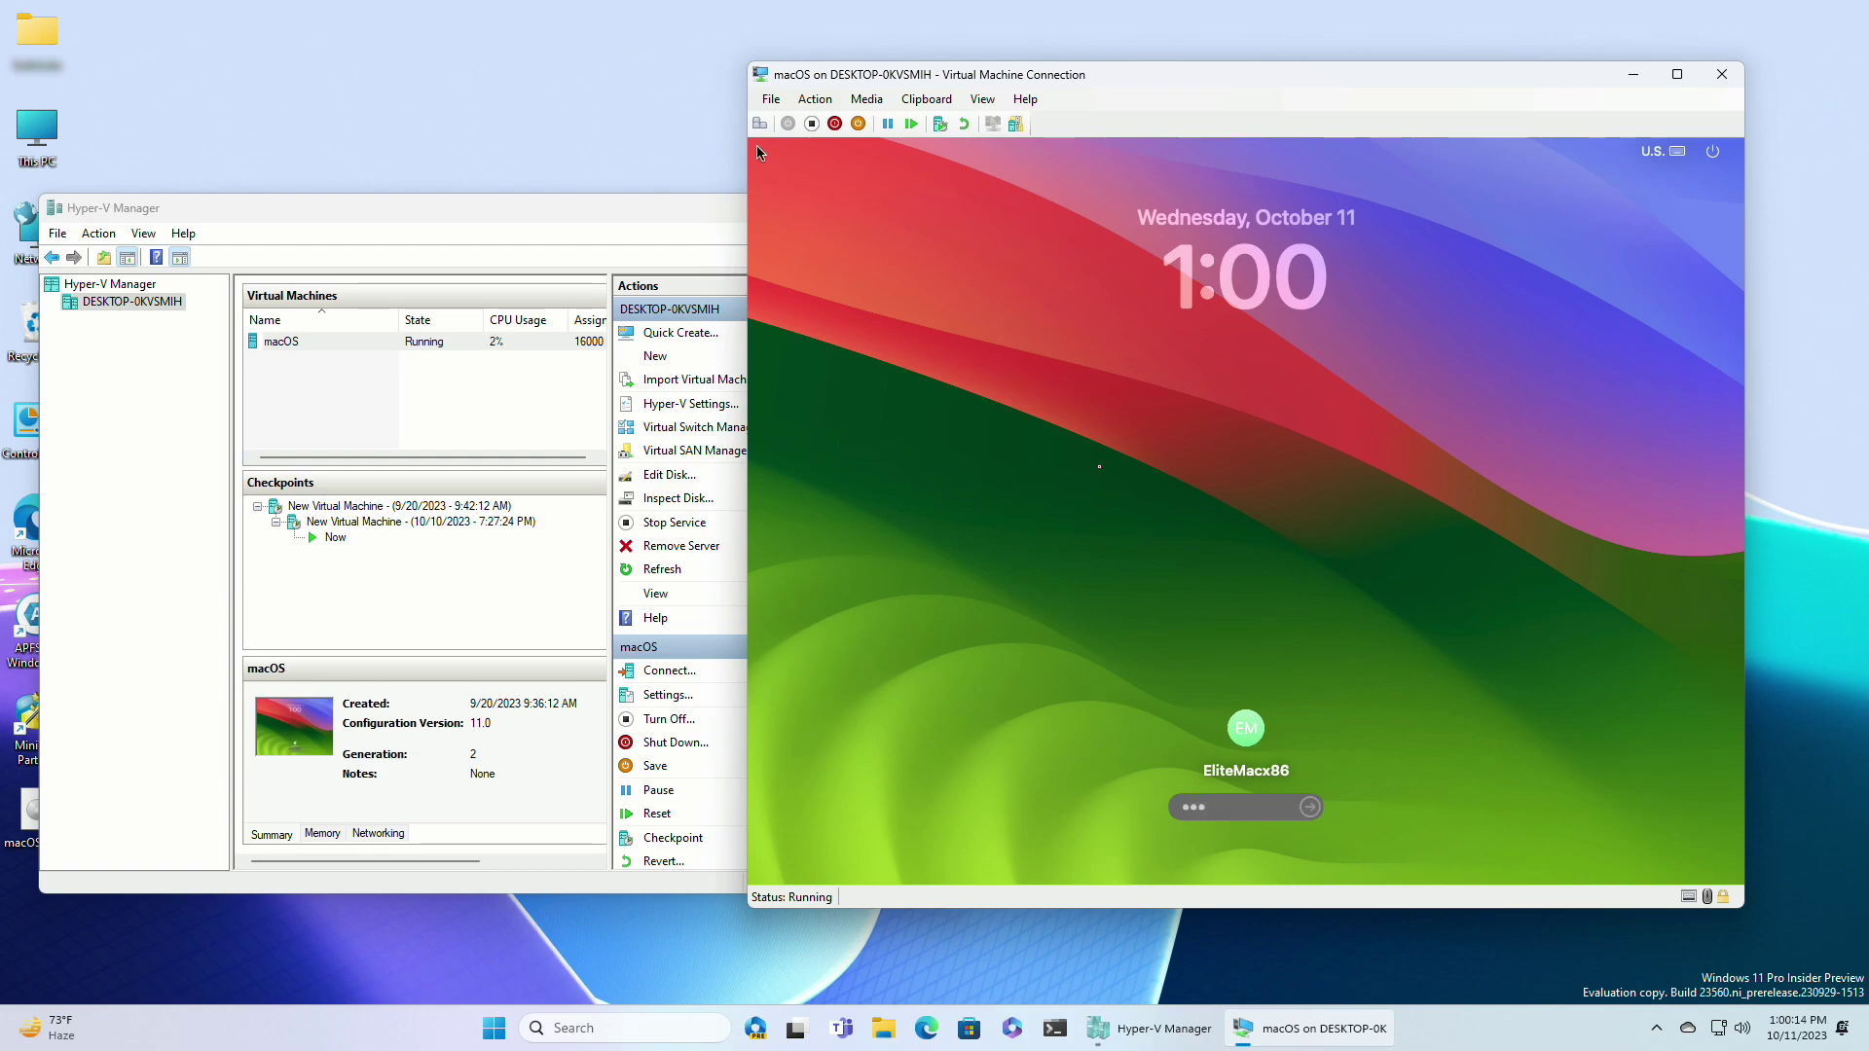
{"action": "key", "text": "Return"}
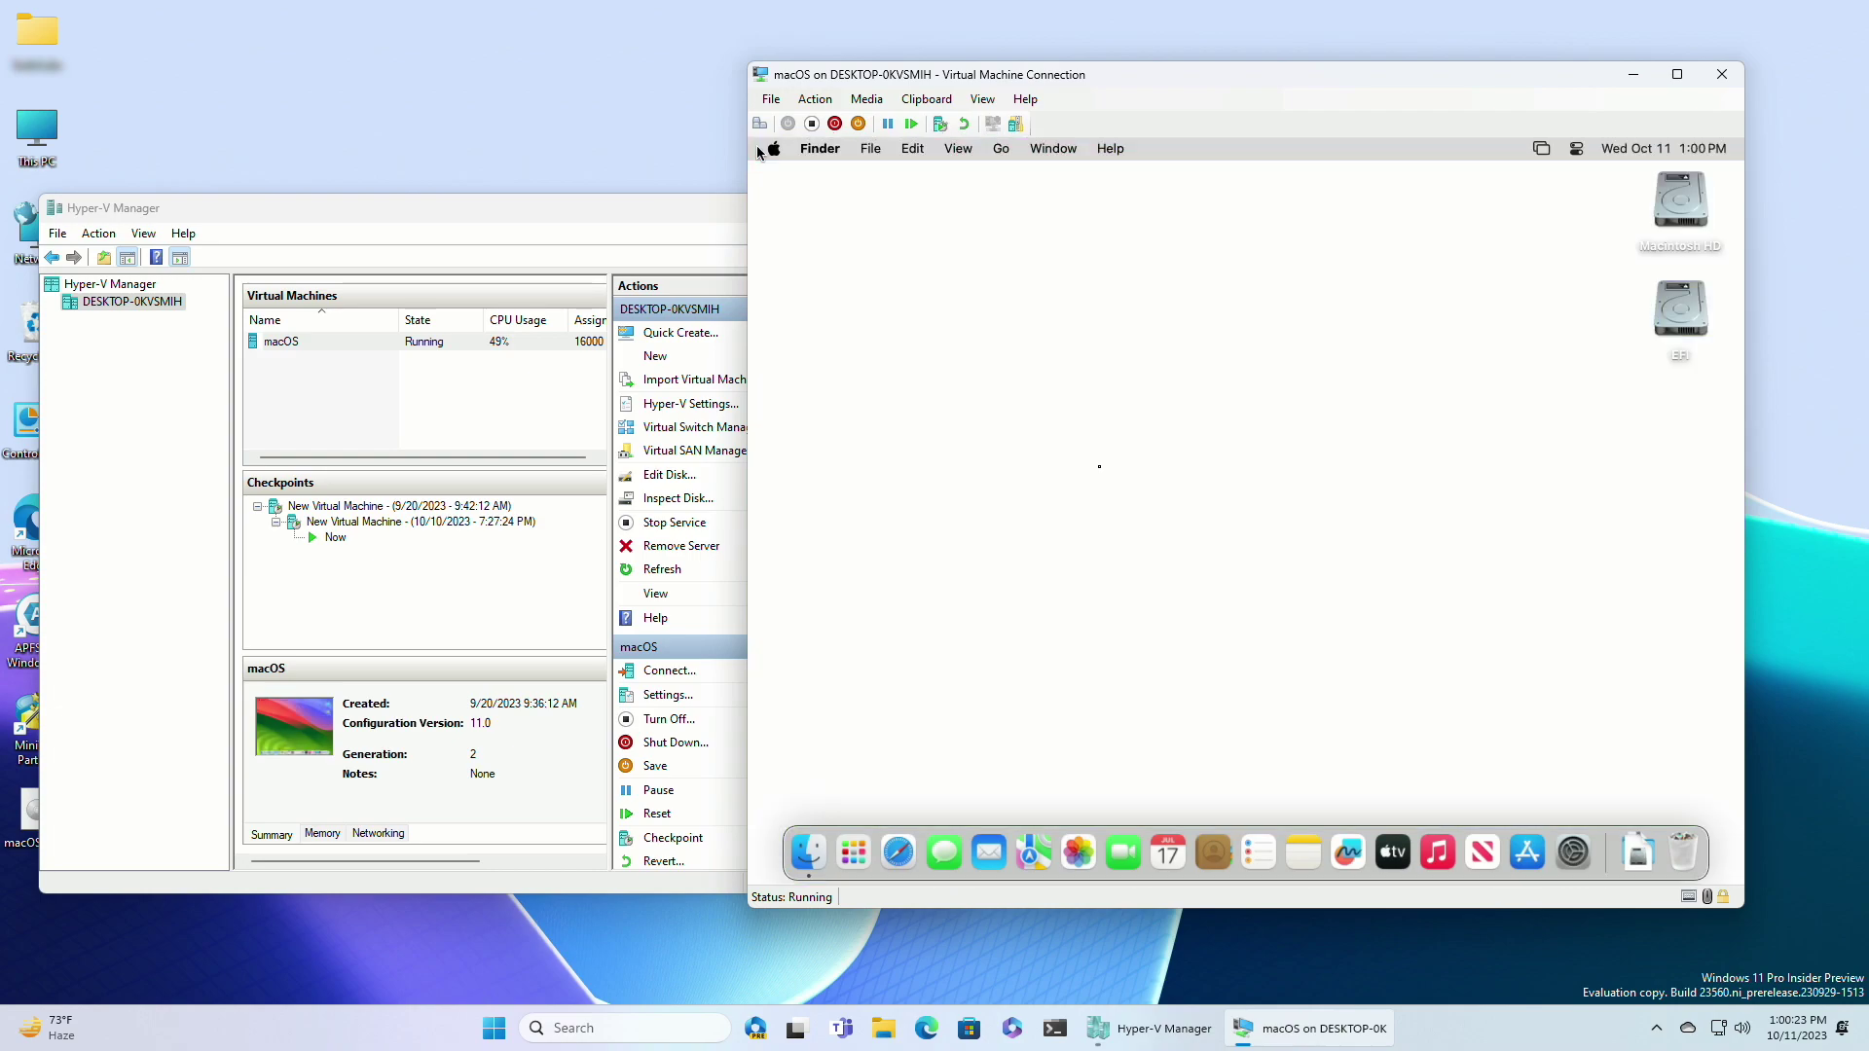
Switch the virtual machine display to full screen, and restore it to its windowed size
{"action": "left_click", "coordinate": [1674, 78]}
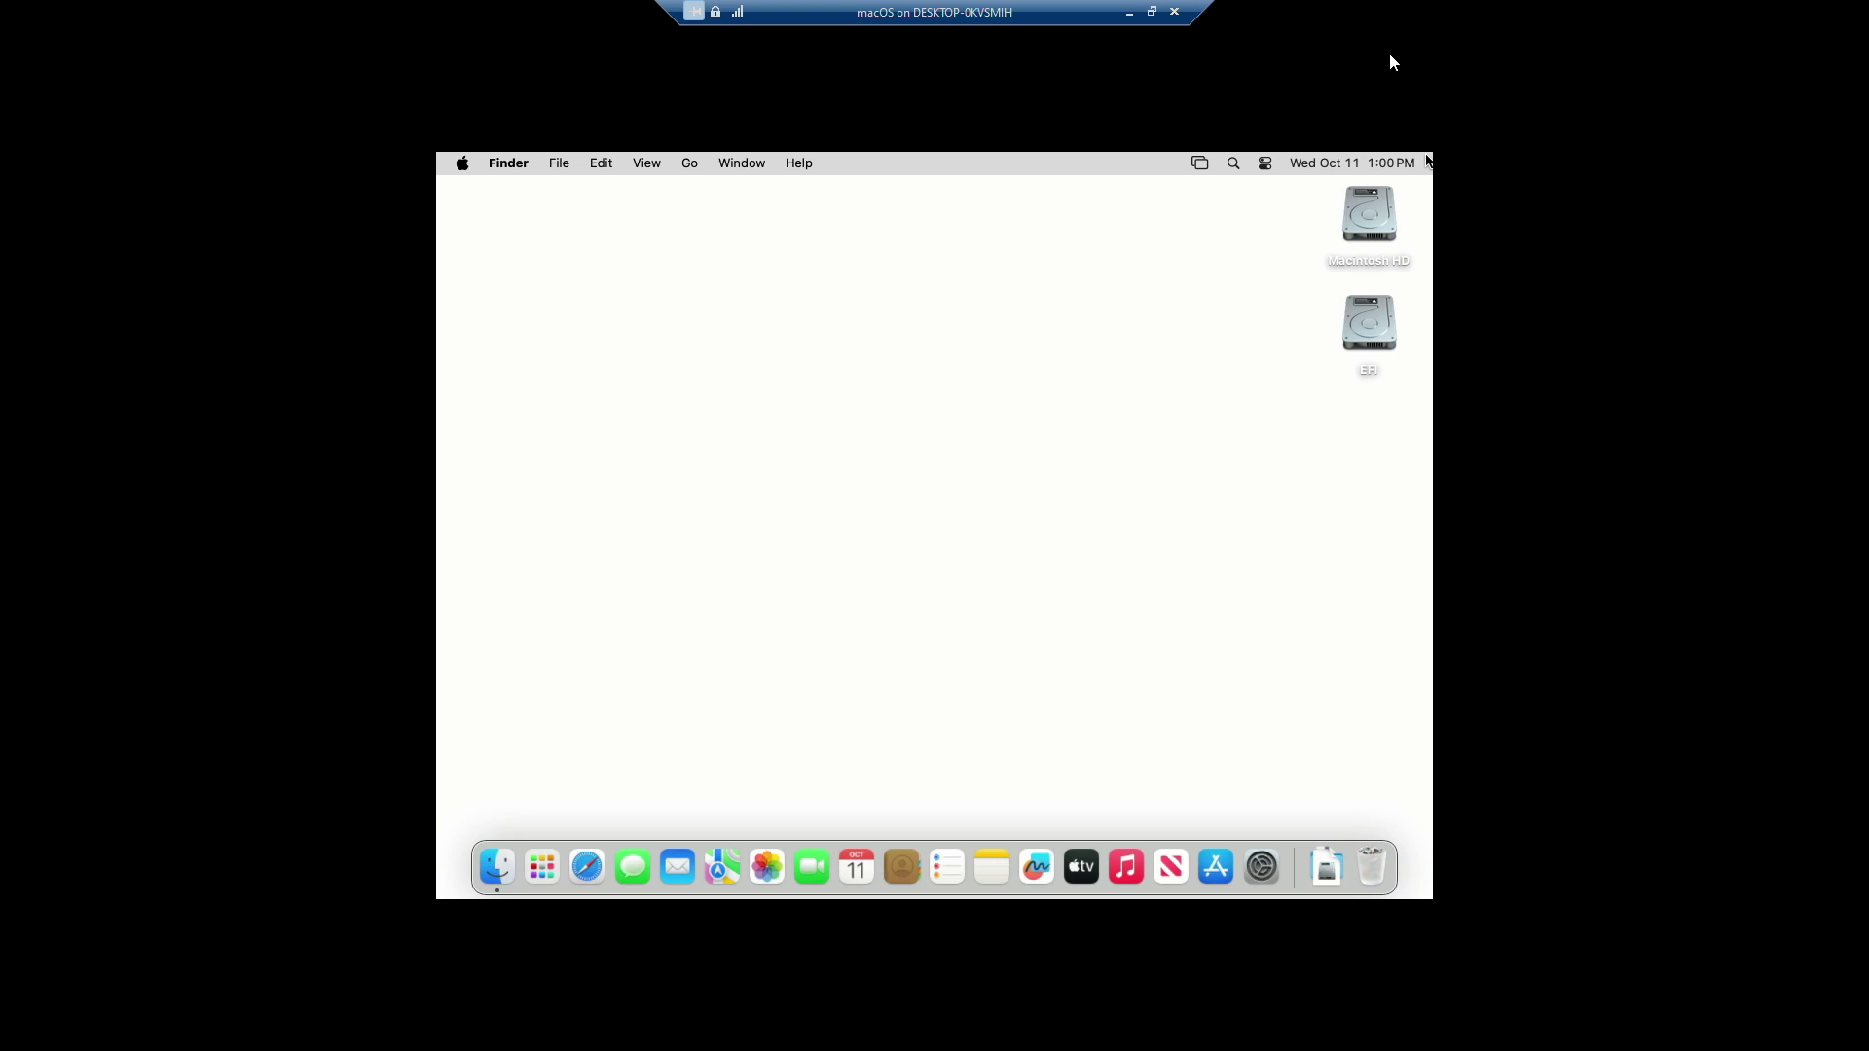
{"action": "left_click", "coordinate": [1152, 11]}
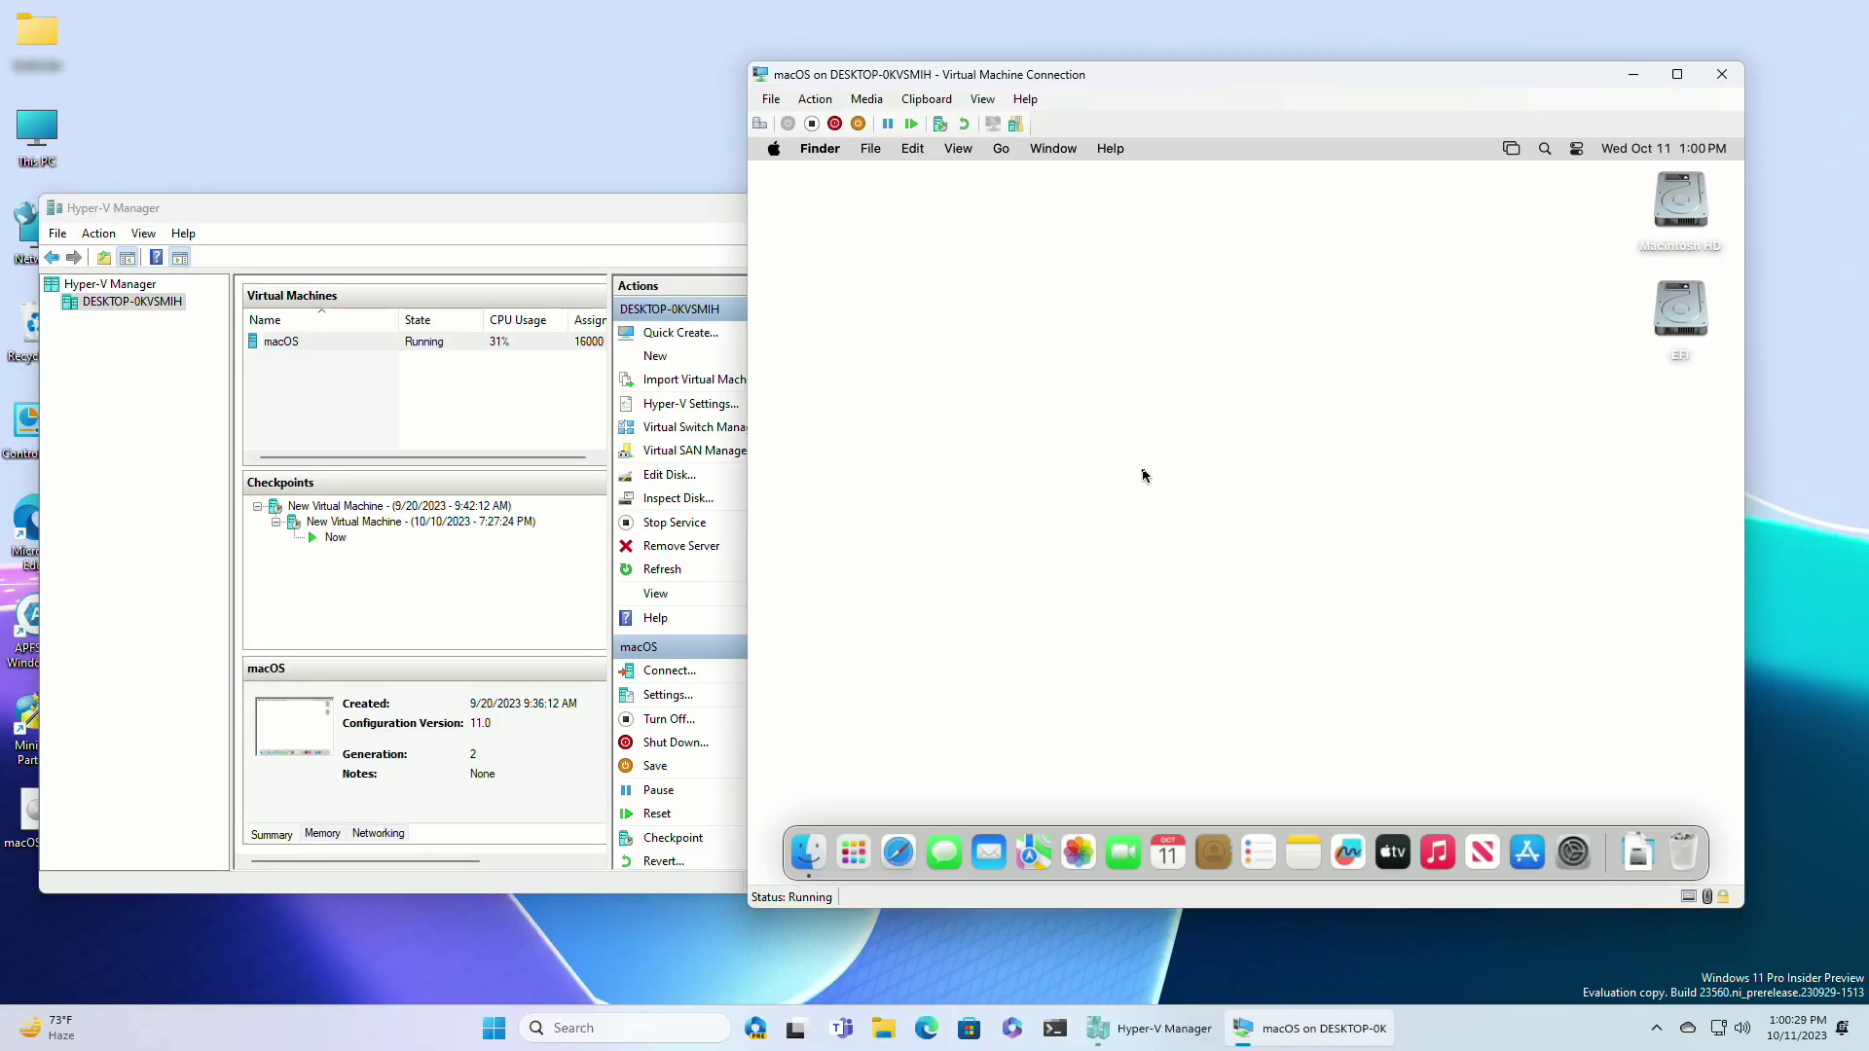
Open System Settings in macOS and examine the About details for hardware, macOS version, display and storage
{"action": "left_click", "coordinate": [1588, 855]}
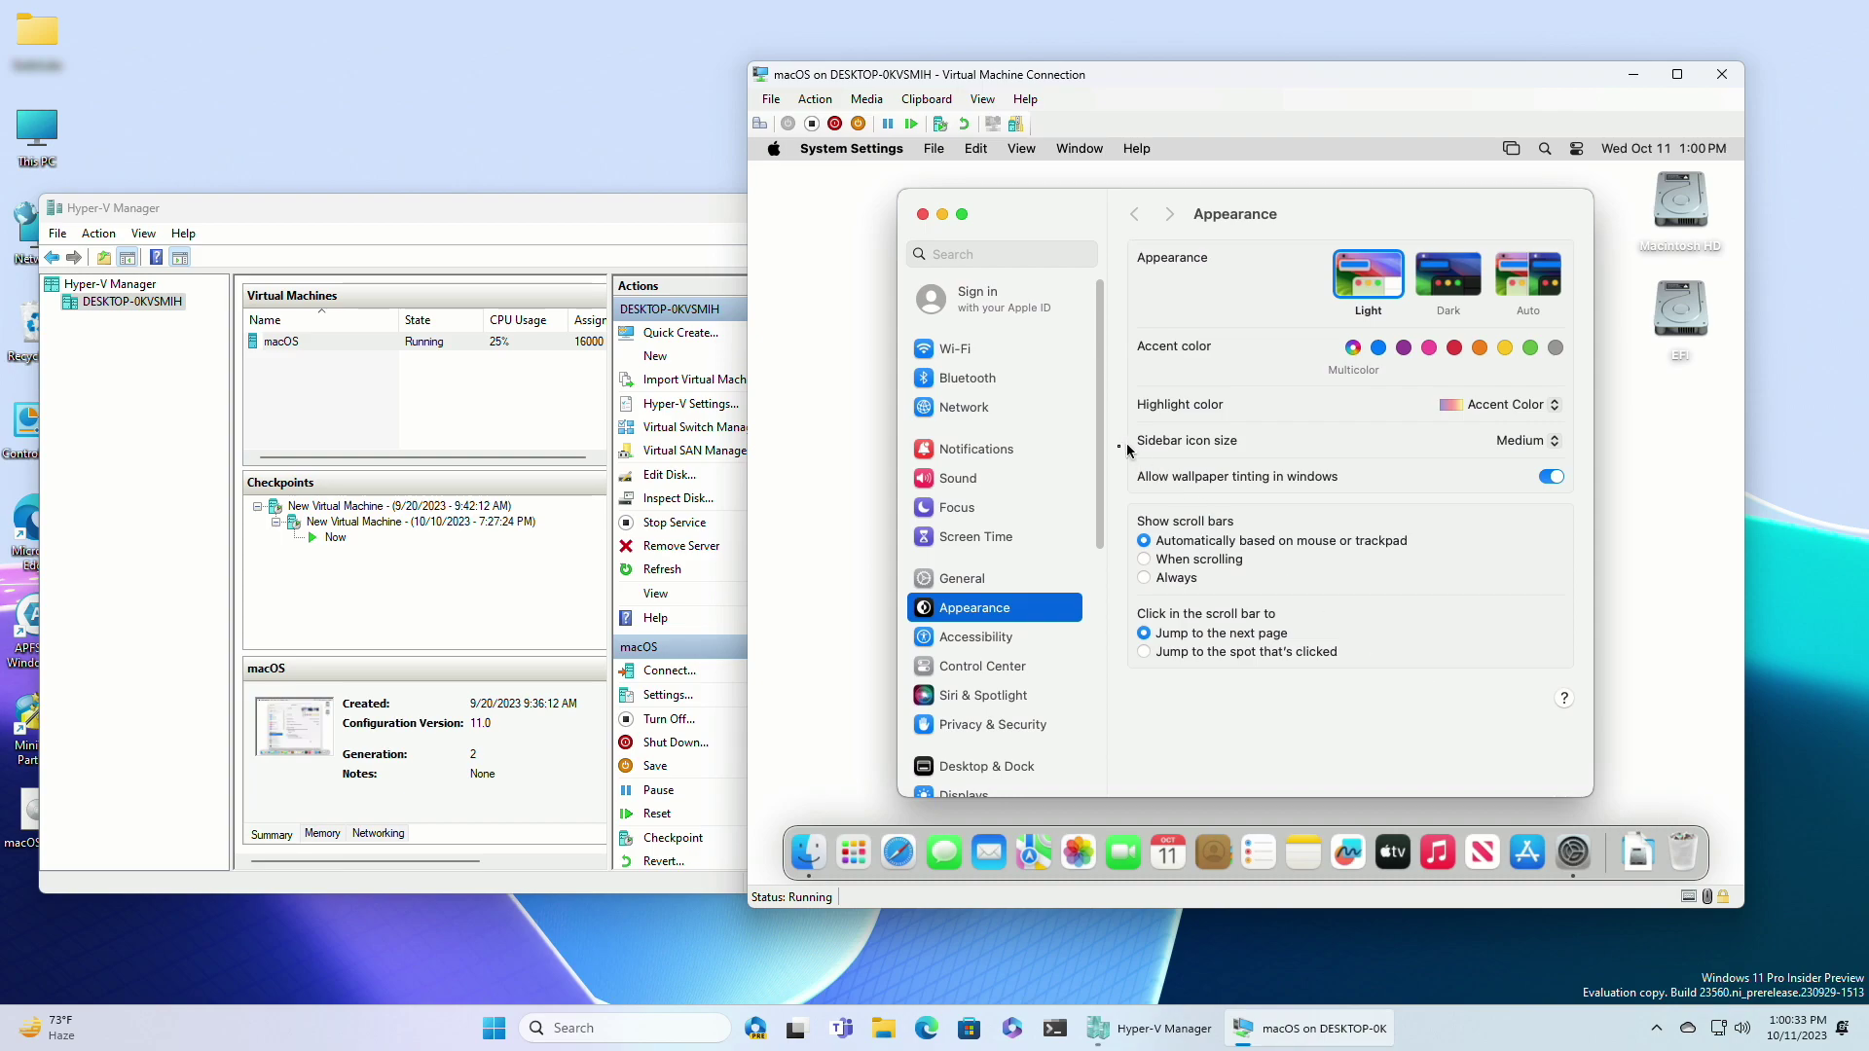
{"action": "left_click", "coordinate": [1029, 583]}
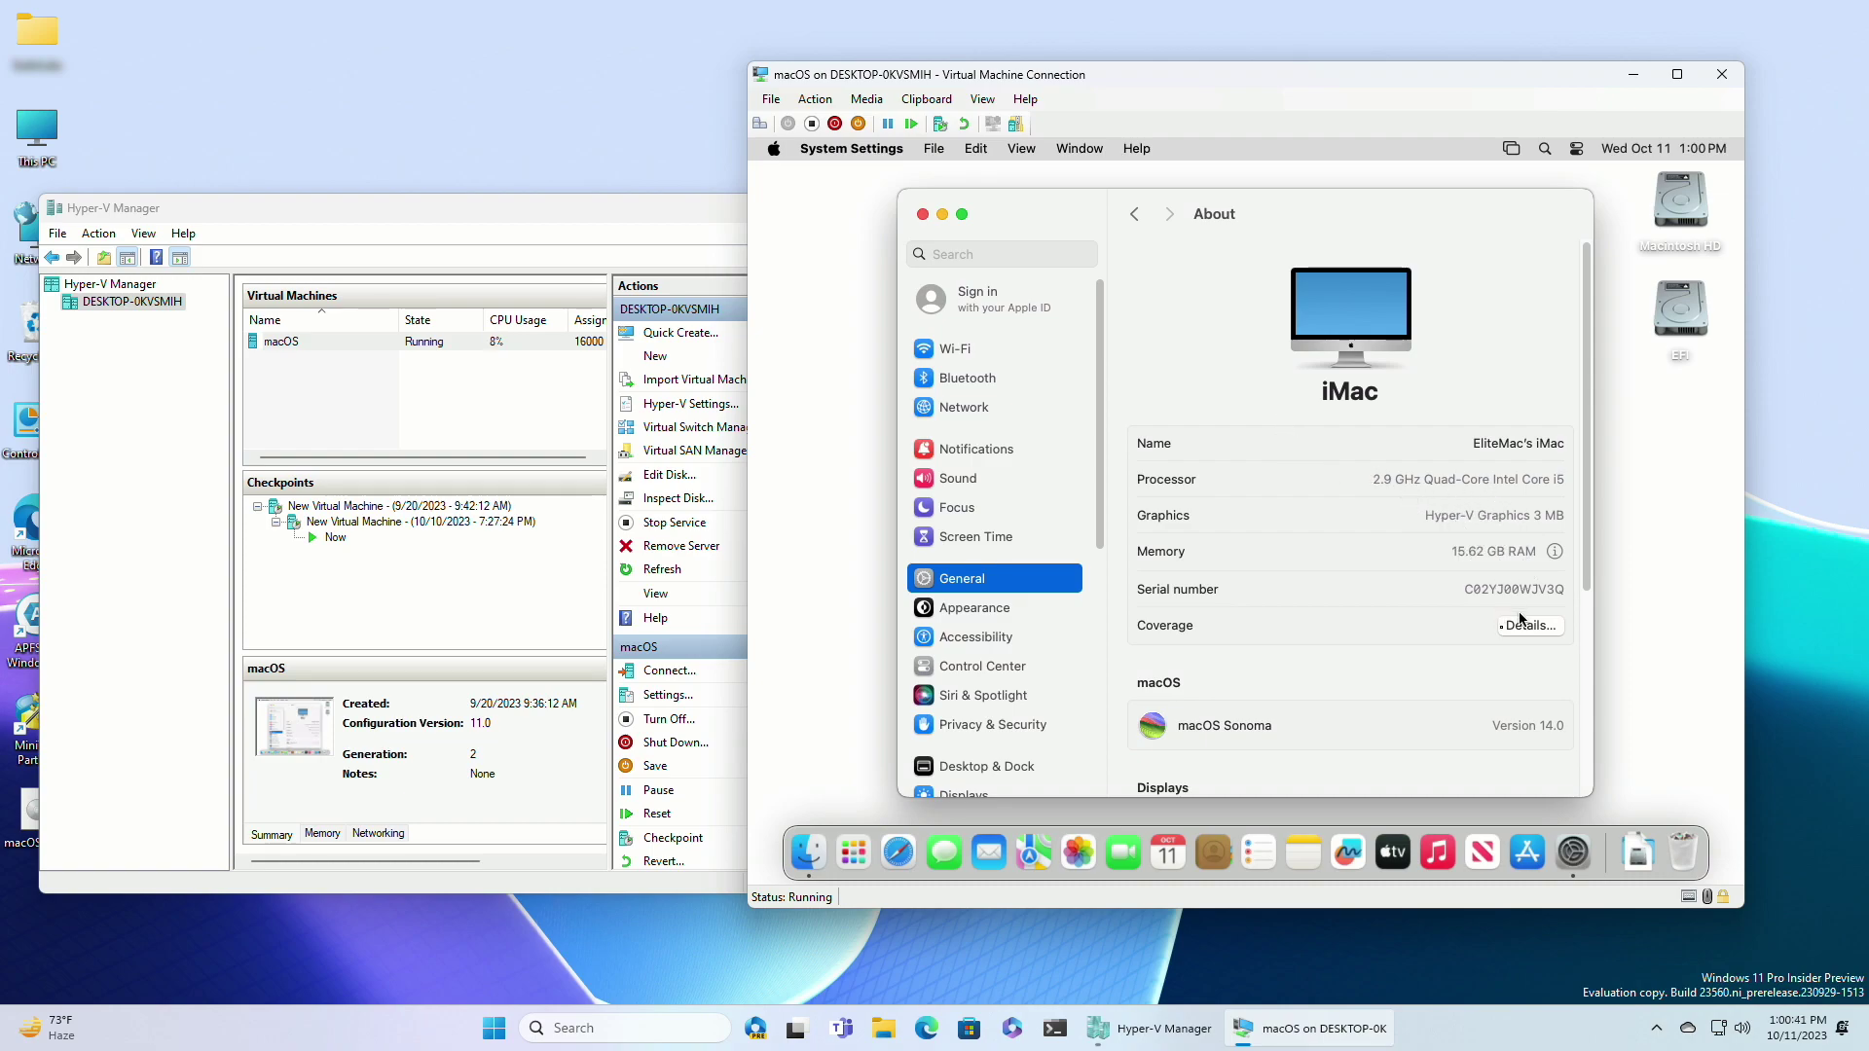
{"action": "left_click", "coordinate": [1536, 730]}
{"action": "scroll", "coordinate": [1467, 751], "scroll_direction": "down", "scroll_amount": 2}
{"action": "scroll", "coordinate": [1468, 751], "scroll_direction": "down", "scroll_amount": 4}
{"action": "scroll", "coordinate": [1467, 751], "scroll_direction": "down", "scroll_amount": 2}
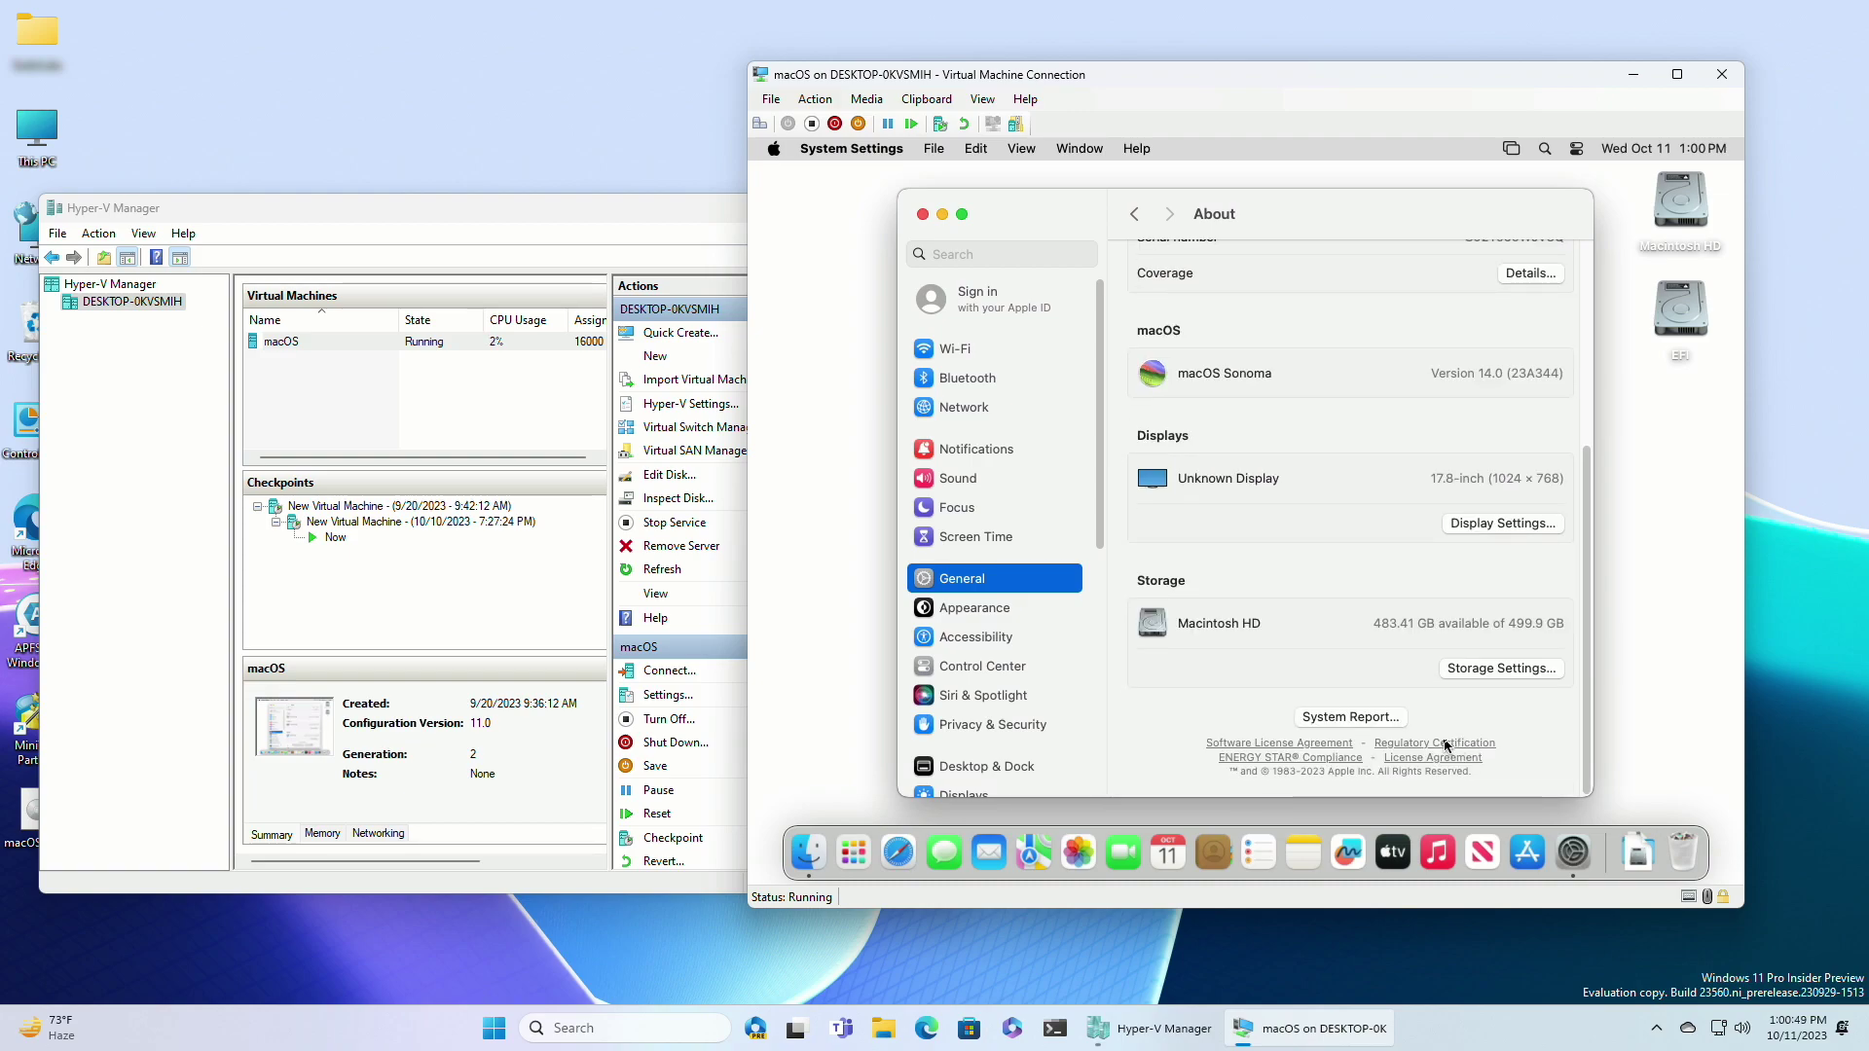
{"action": "scroll", "coordinate": [1445, 745], "scroll_direction": "up", "scroll_amount": 10}
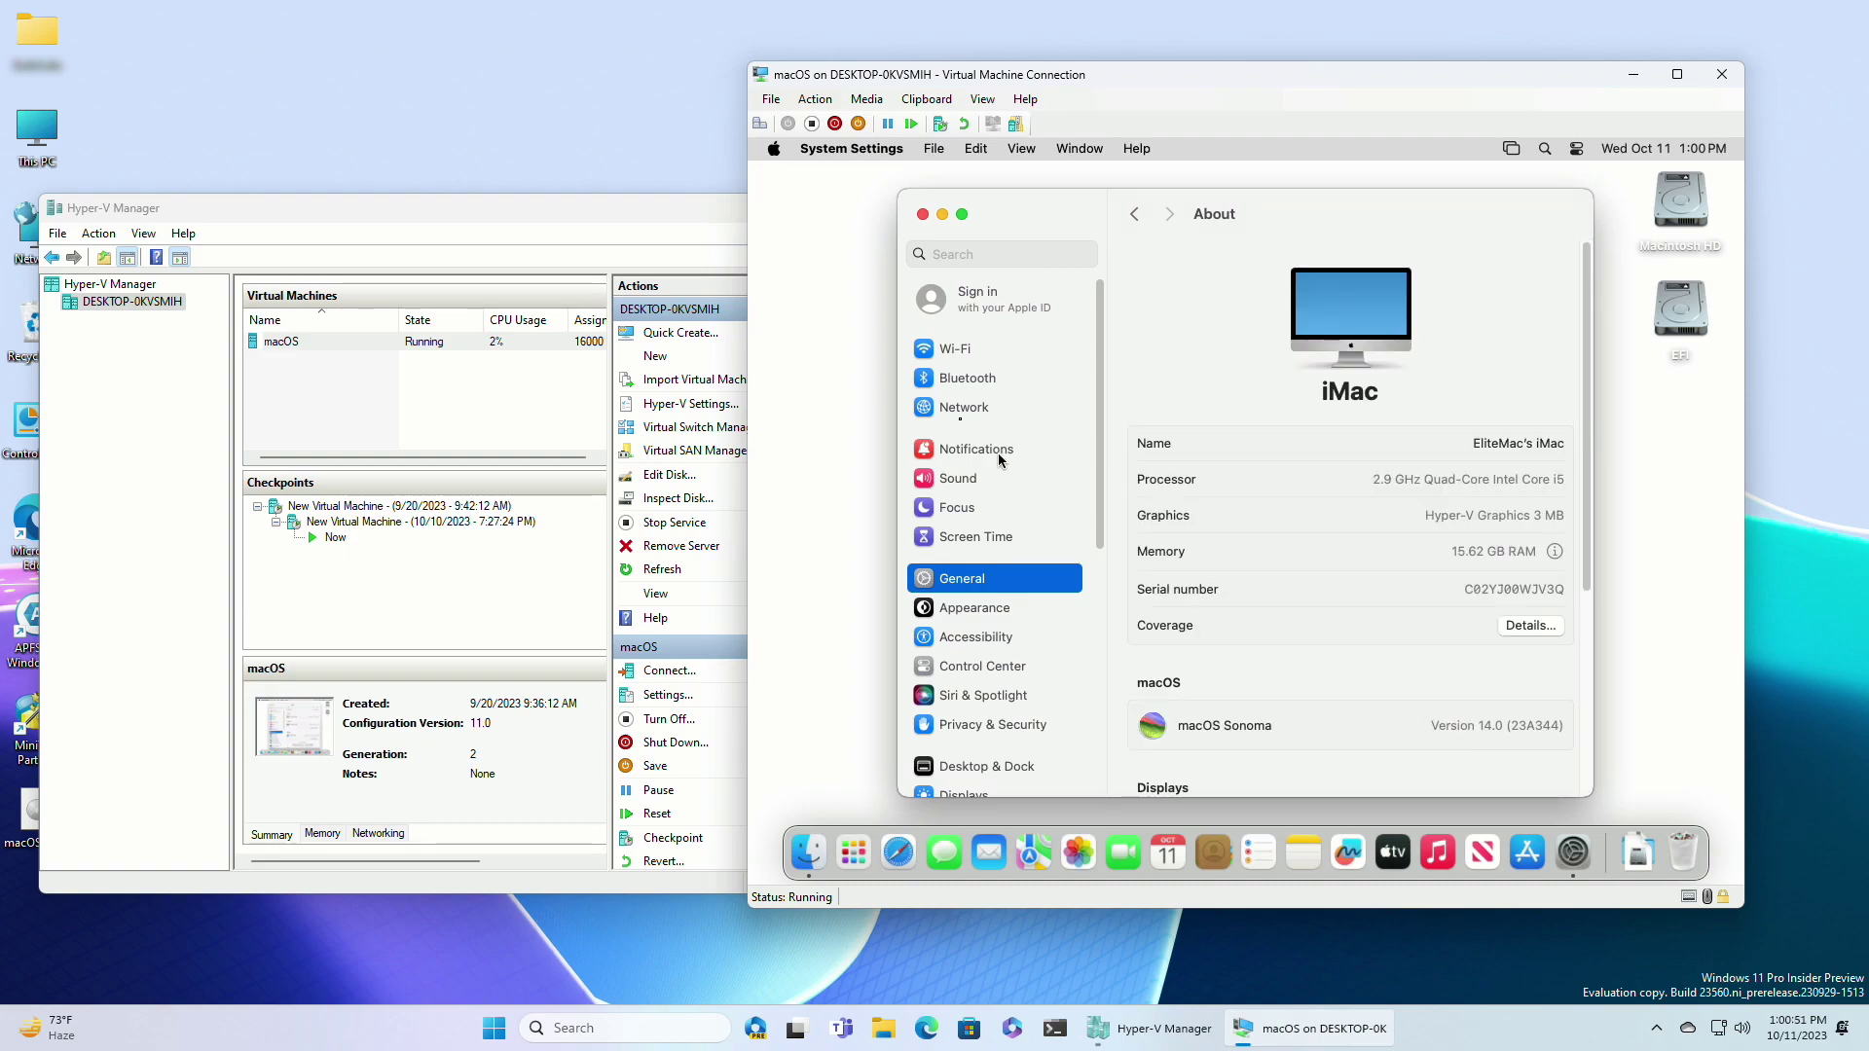
Check the Wi-Fi, Bluetooth and Network settings of the virtual machine
{"action": "left_click", "coordinate": [969, 353]}
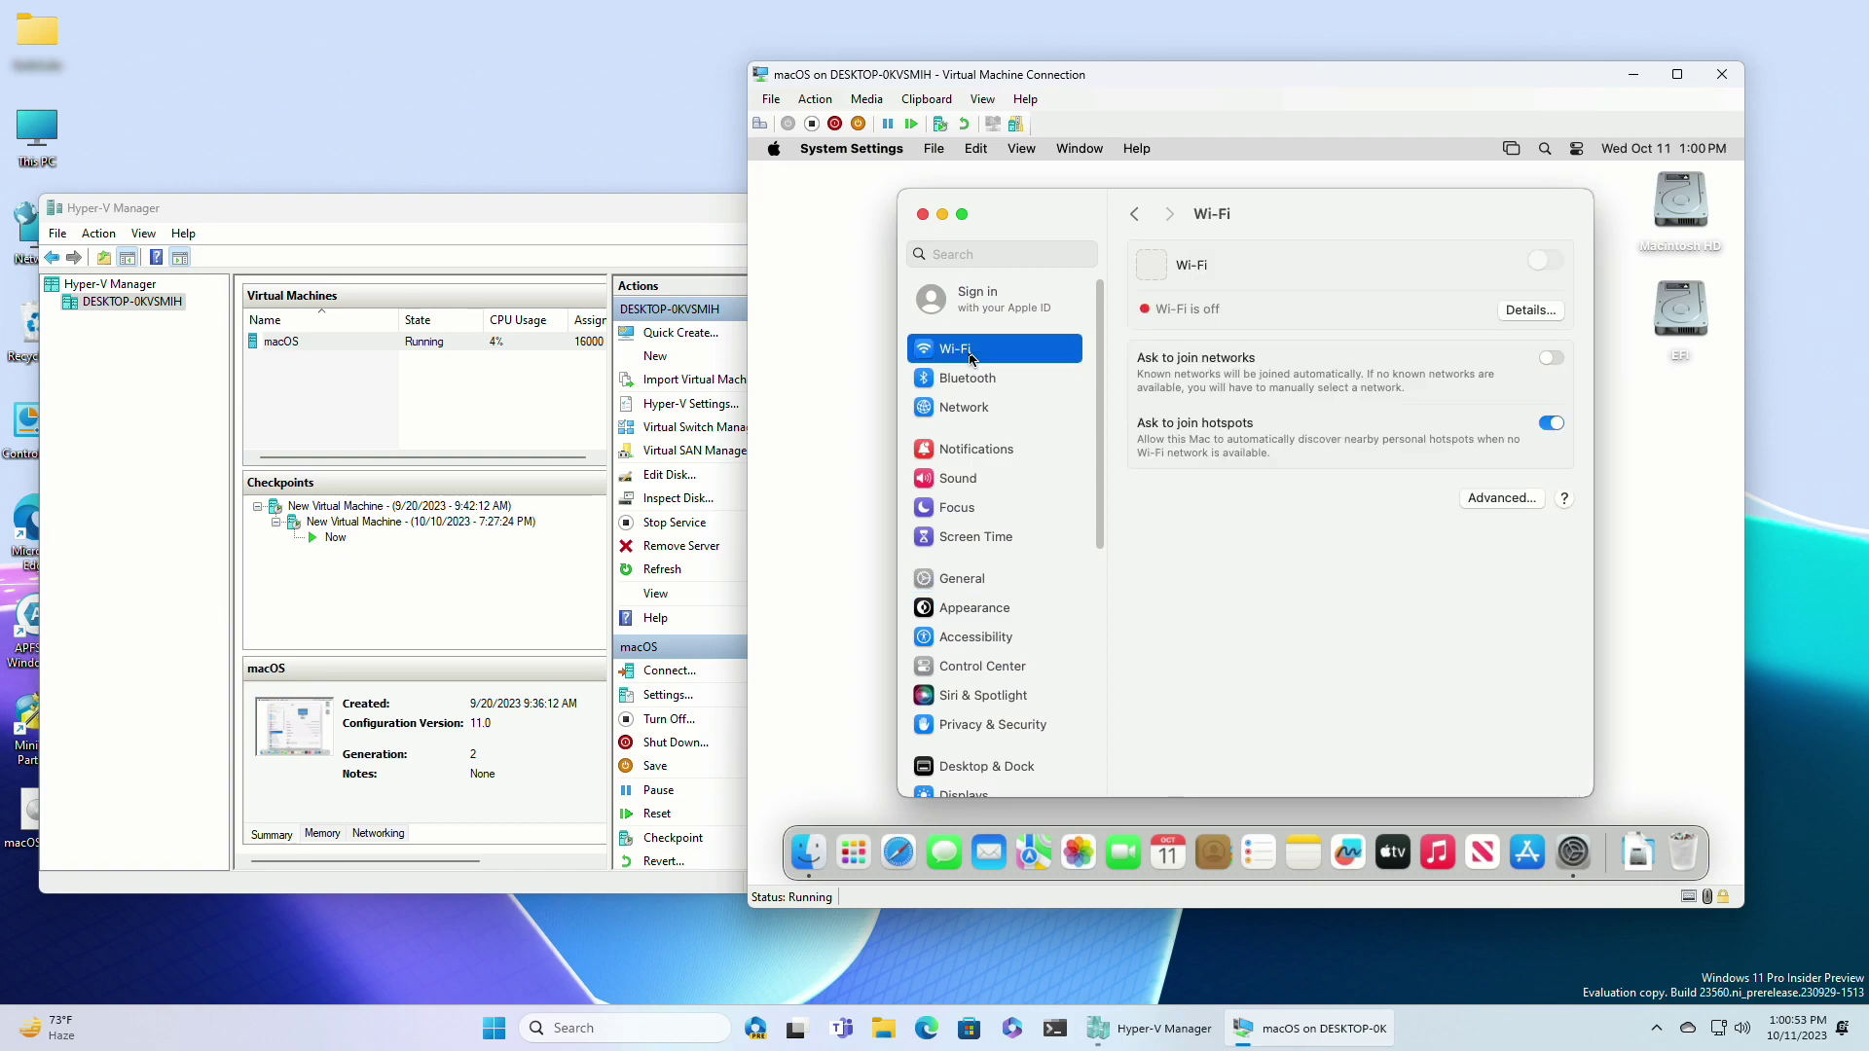
{"action": "left_click", "coordinate": [991, 382]}
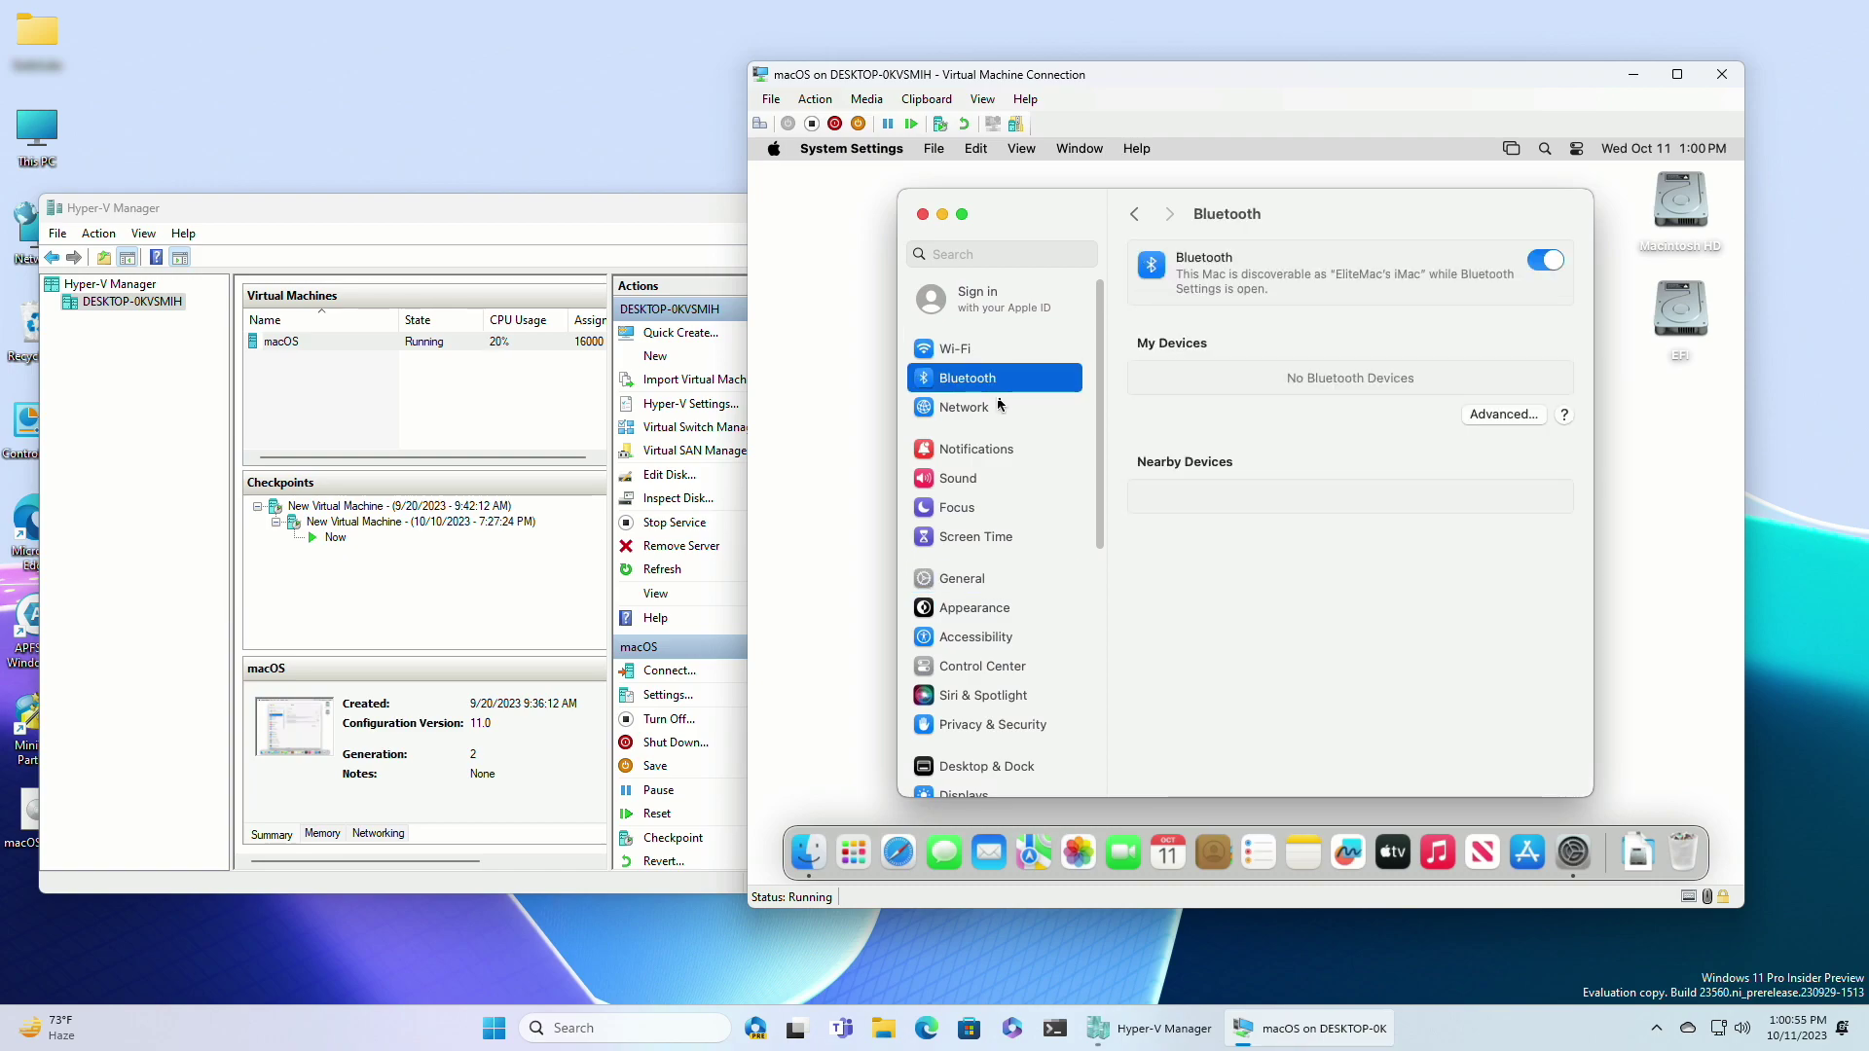
{"action": "left_click", "coordinate": [1005, 410]}
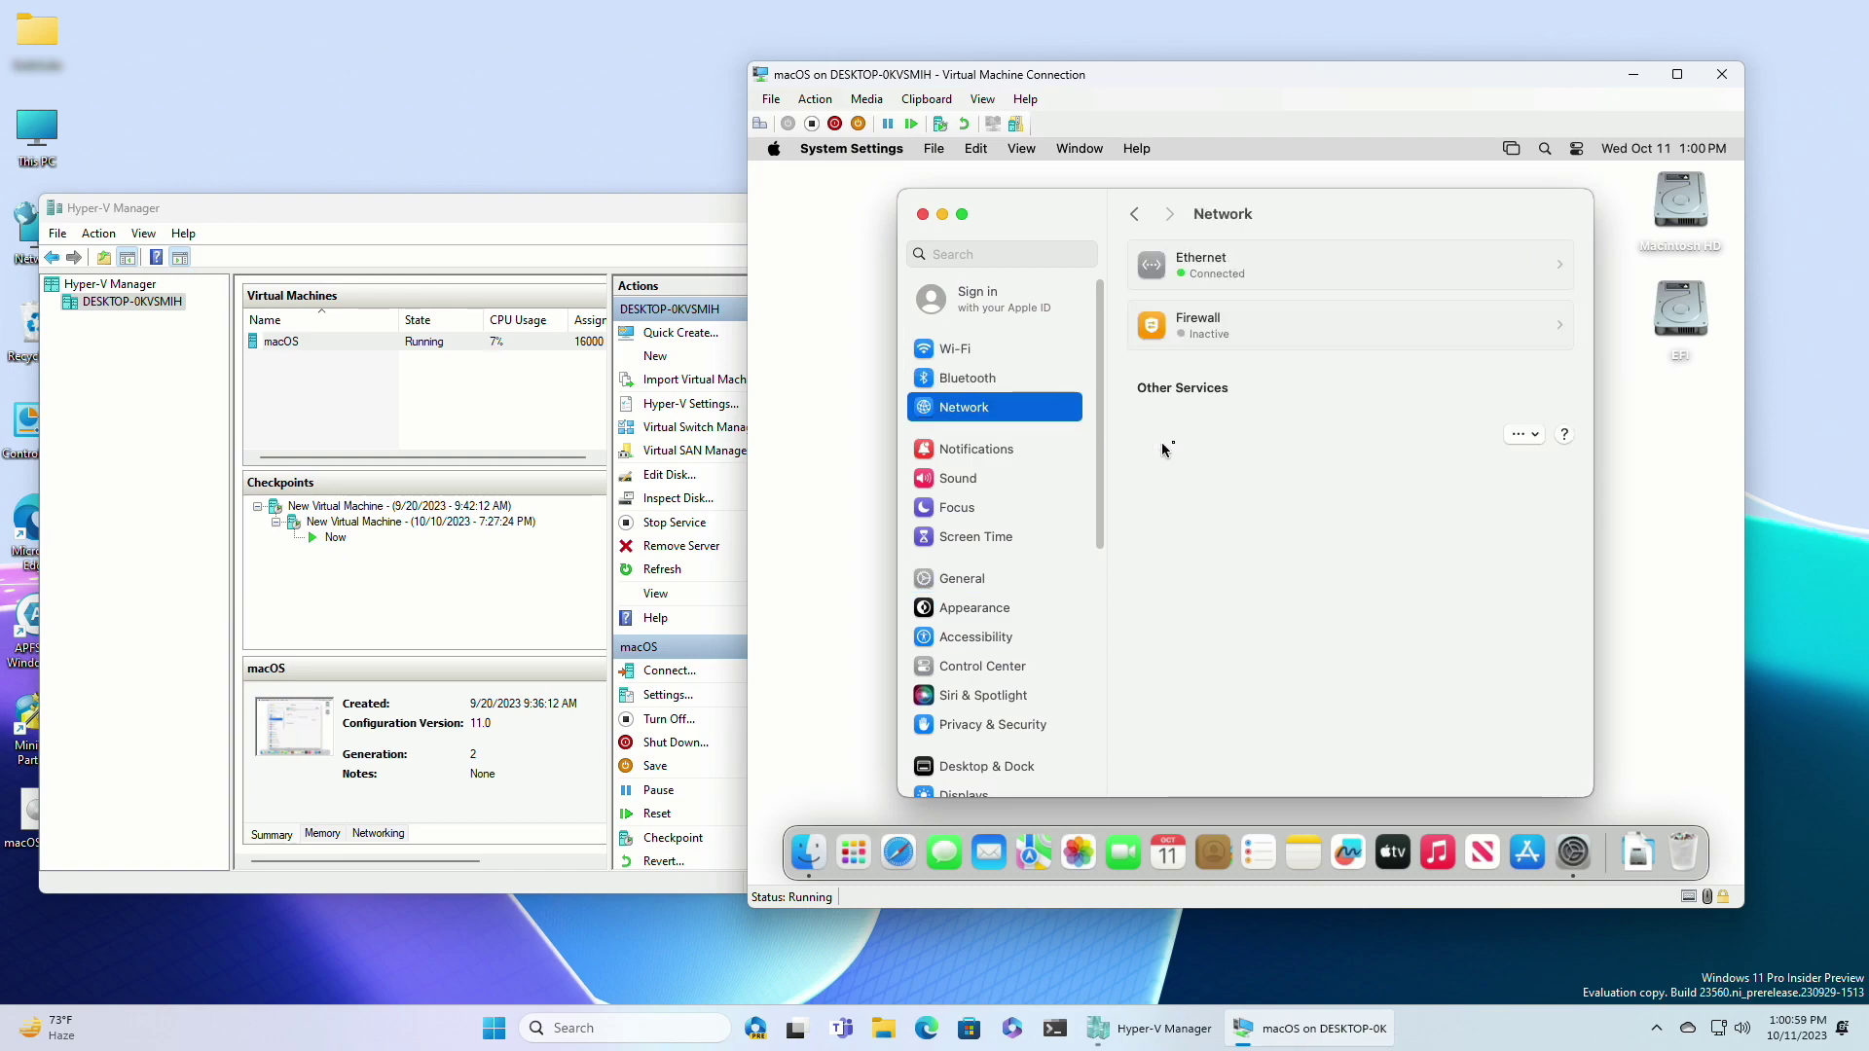
Review the Notifications, Sound, Focus and Screen Time settings, including the sound input and output devices
{"action": "left_click", "coordinate": [1036, 454]}
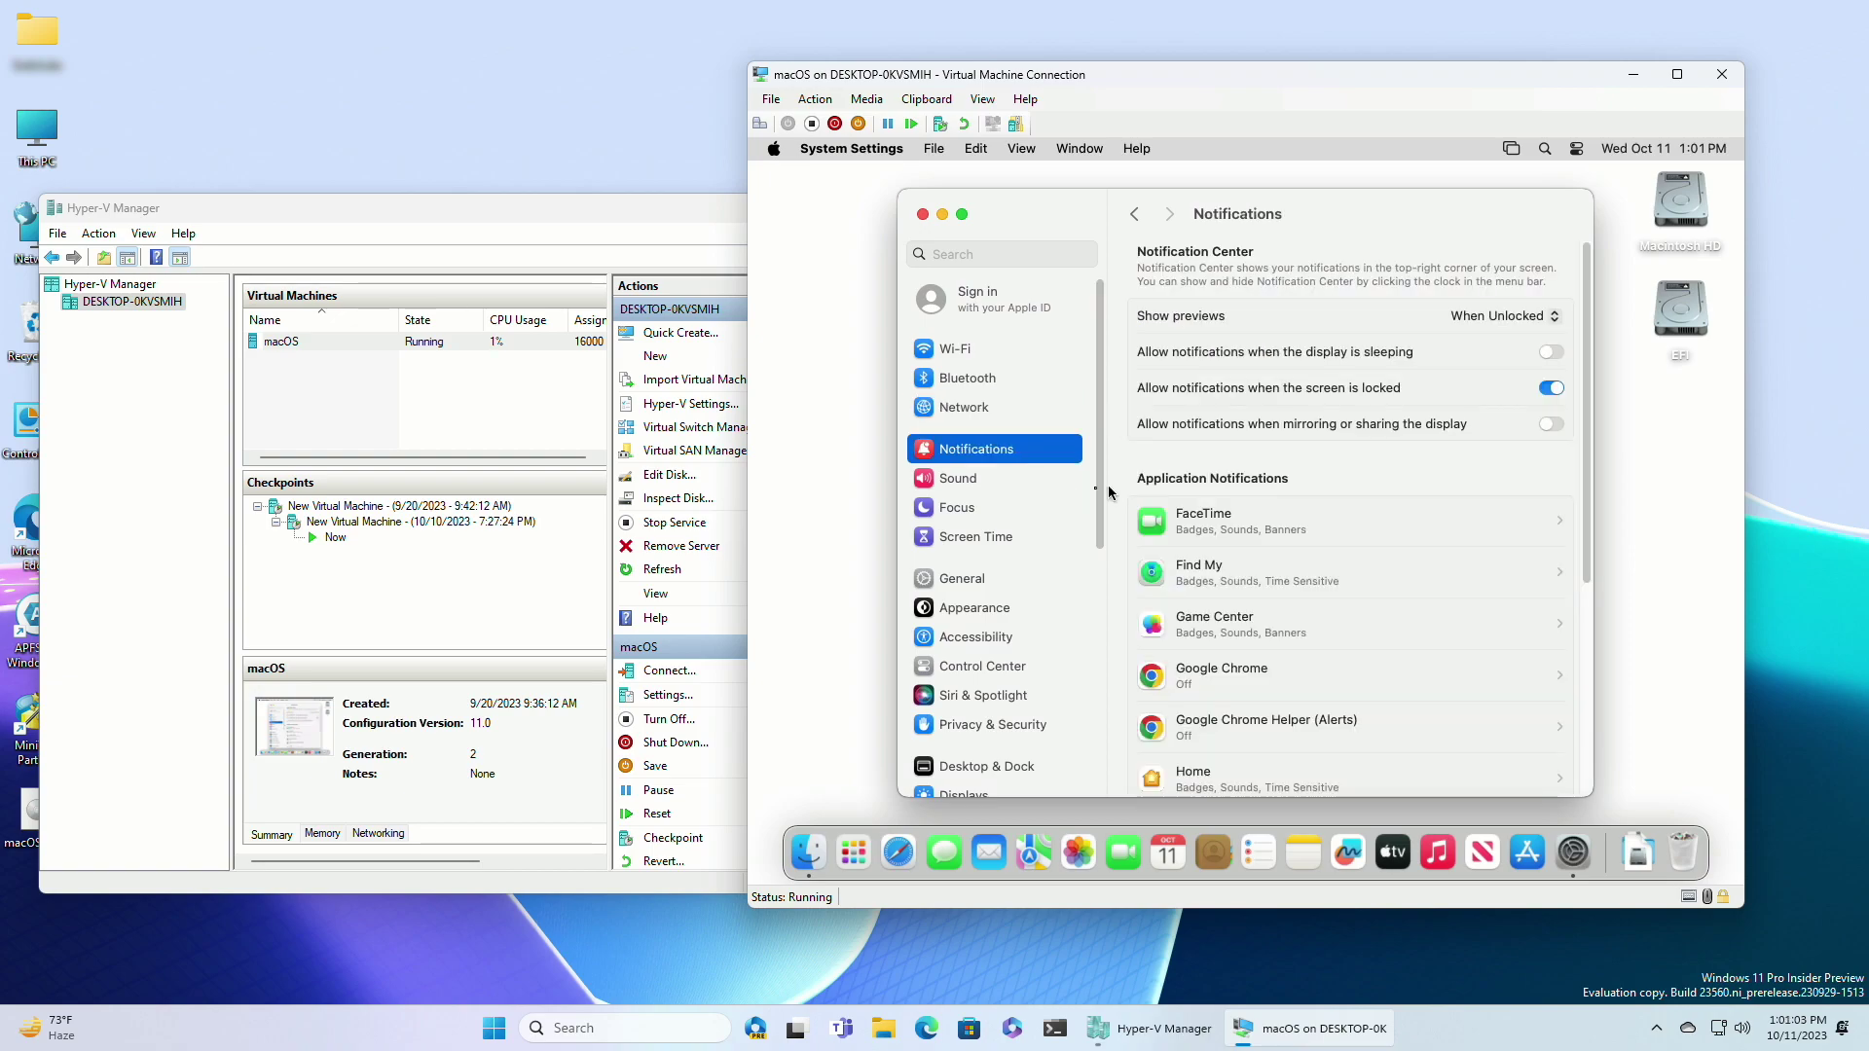
{"action": "left_click", "coordinate": [1045, 483]}
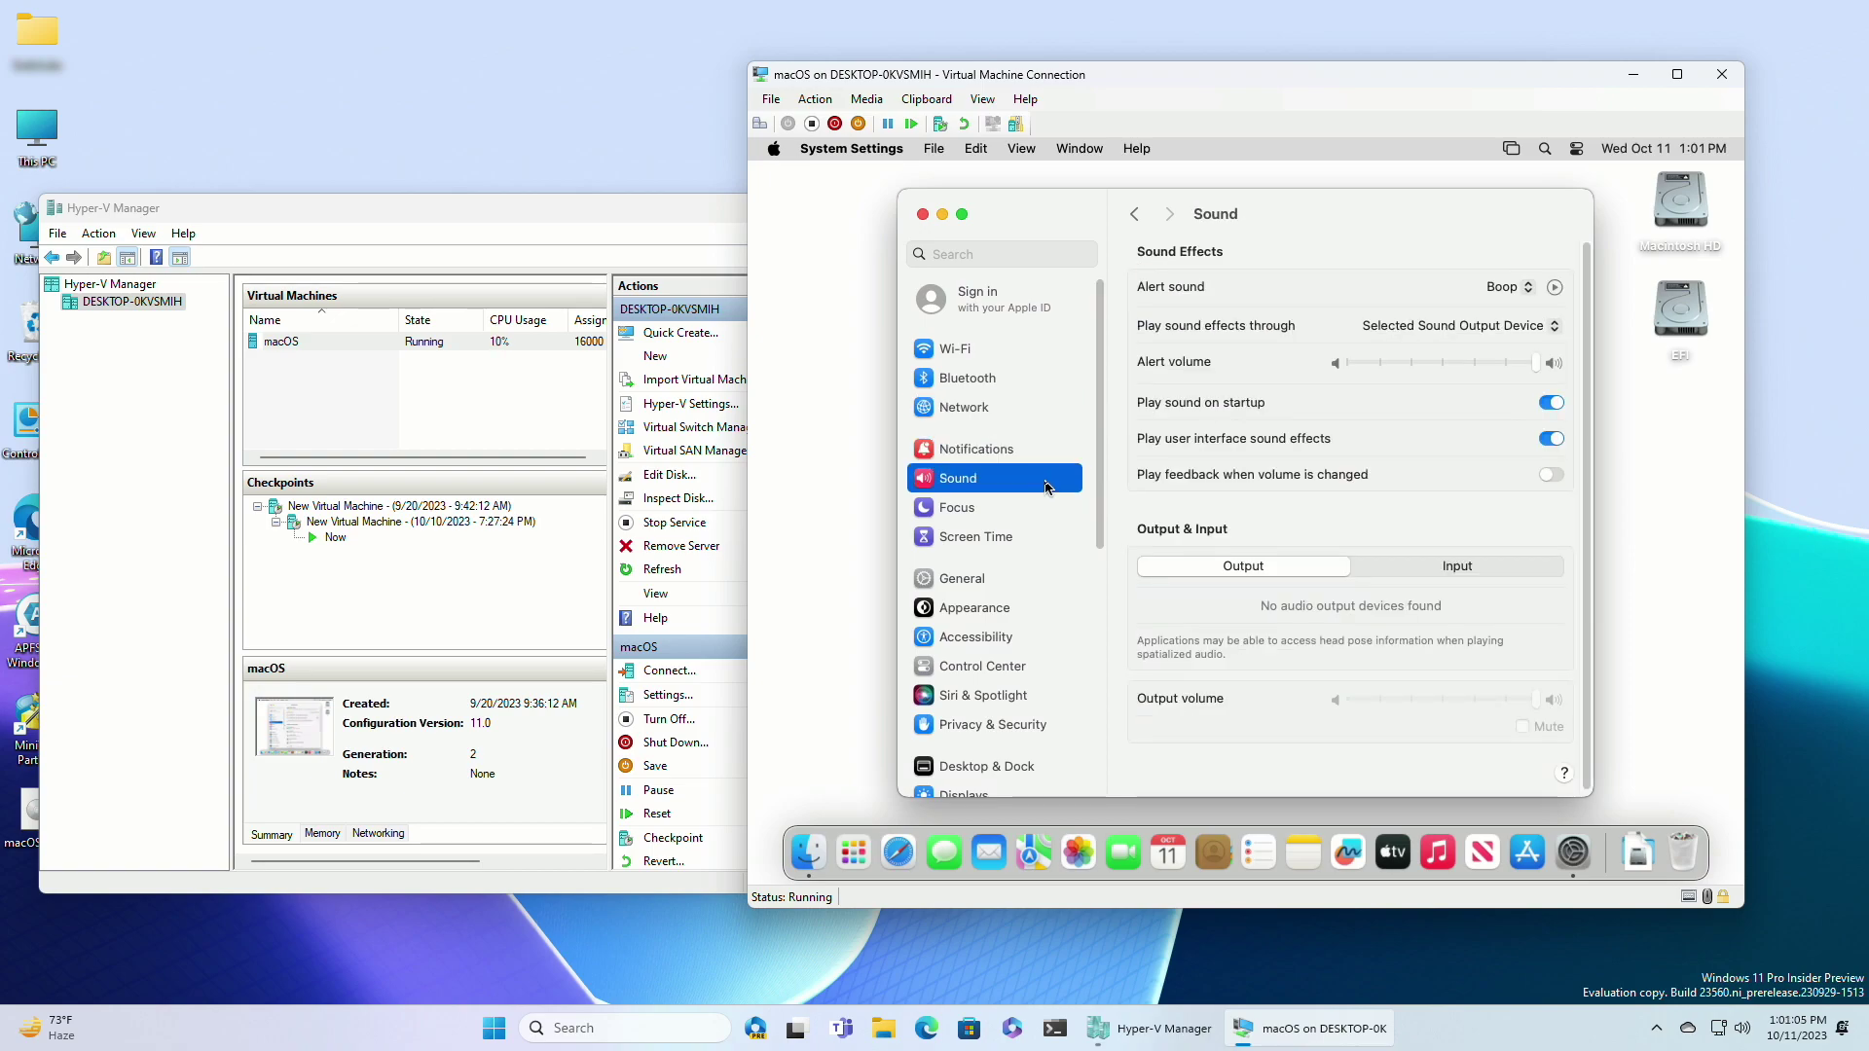
{"action": "left_click", "coordinate": [1394, 568]}
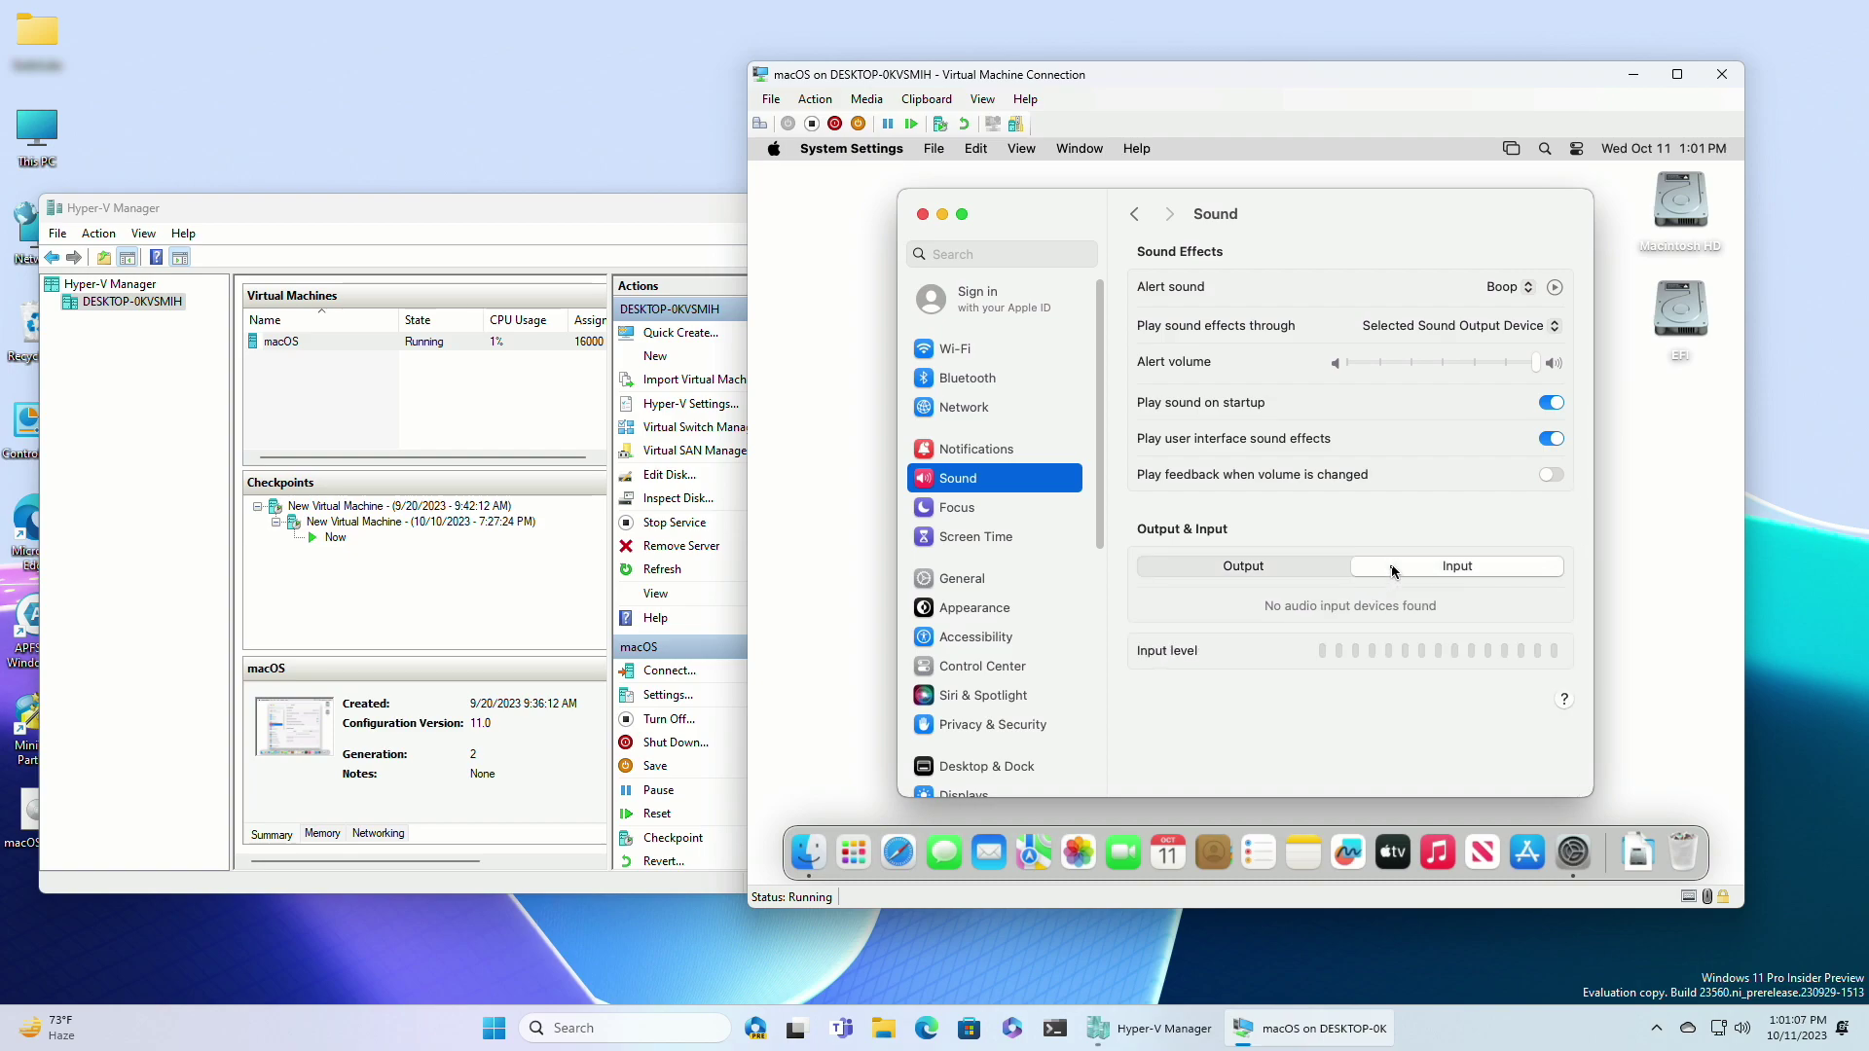
{"action": "left_click", "coordinate": [1300, 566]}
{"action": "left_click", "coordinate": [1041, 516]}
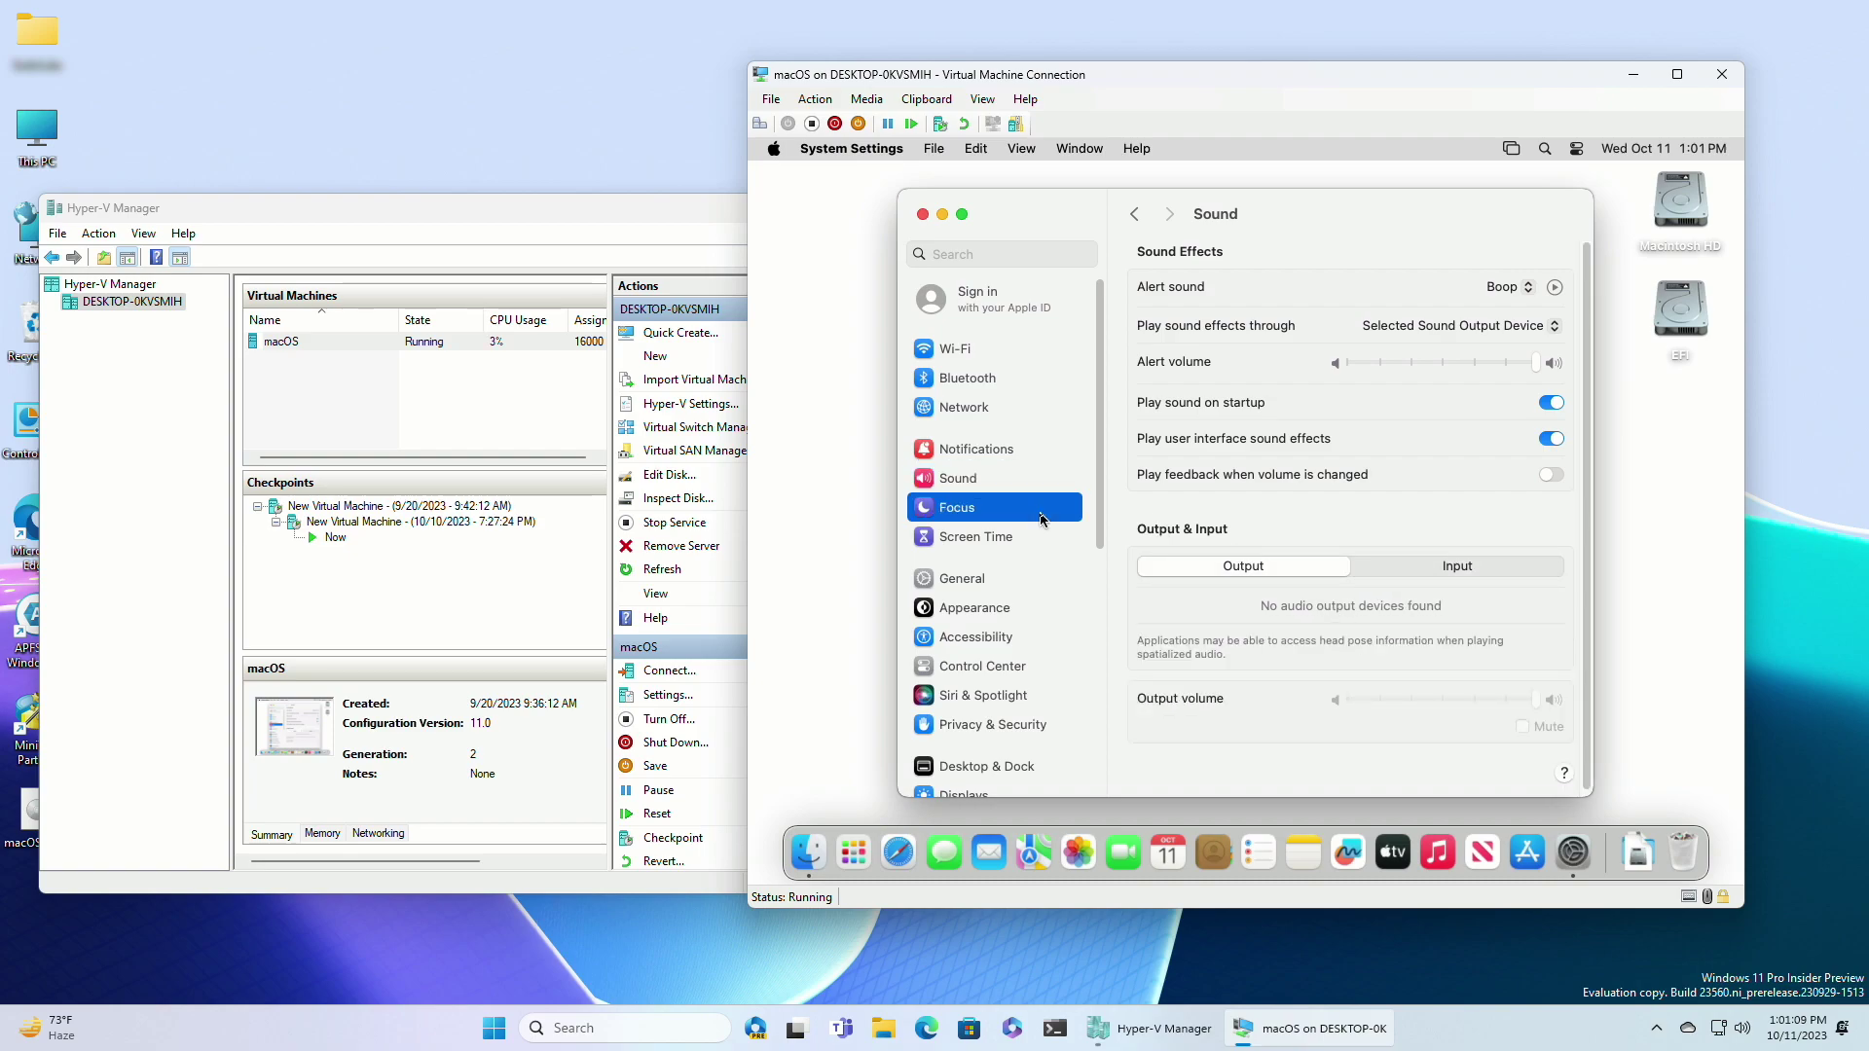
{"action": "left_click", "coordinate": [1040, 537]}
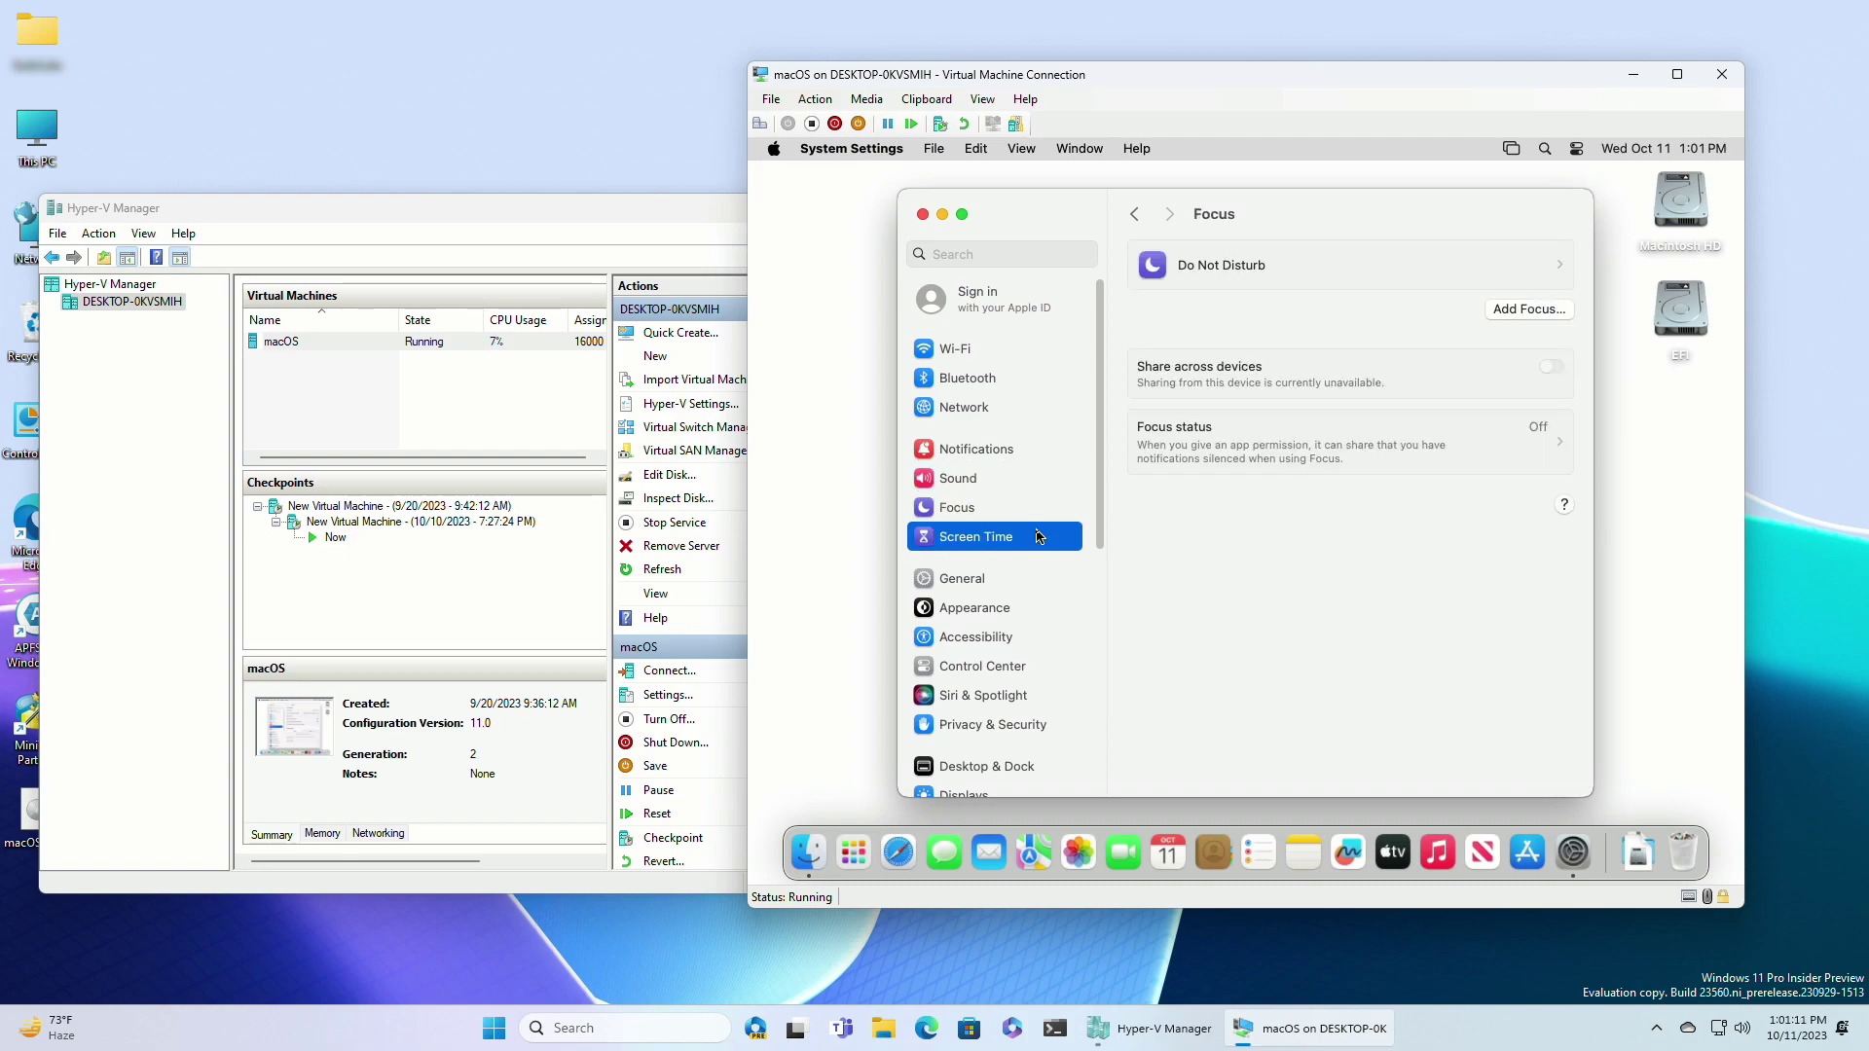
Check Software Update and Storage in the General settings
{"action": "left_click", "coordinate": [1017, 591]}
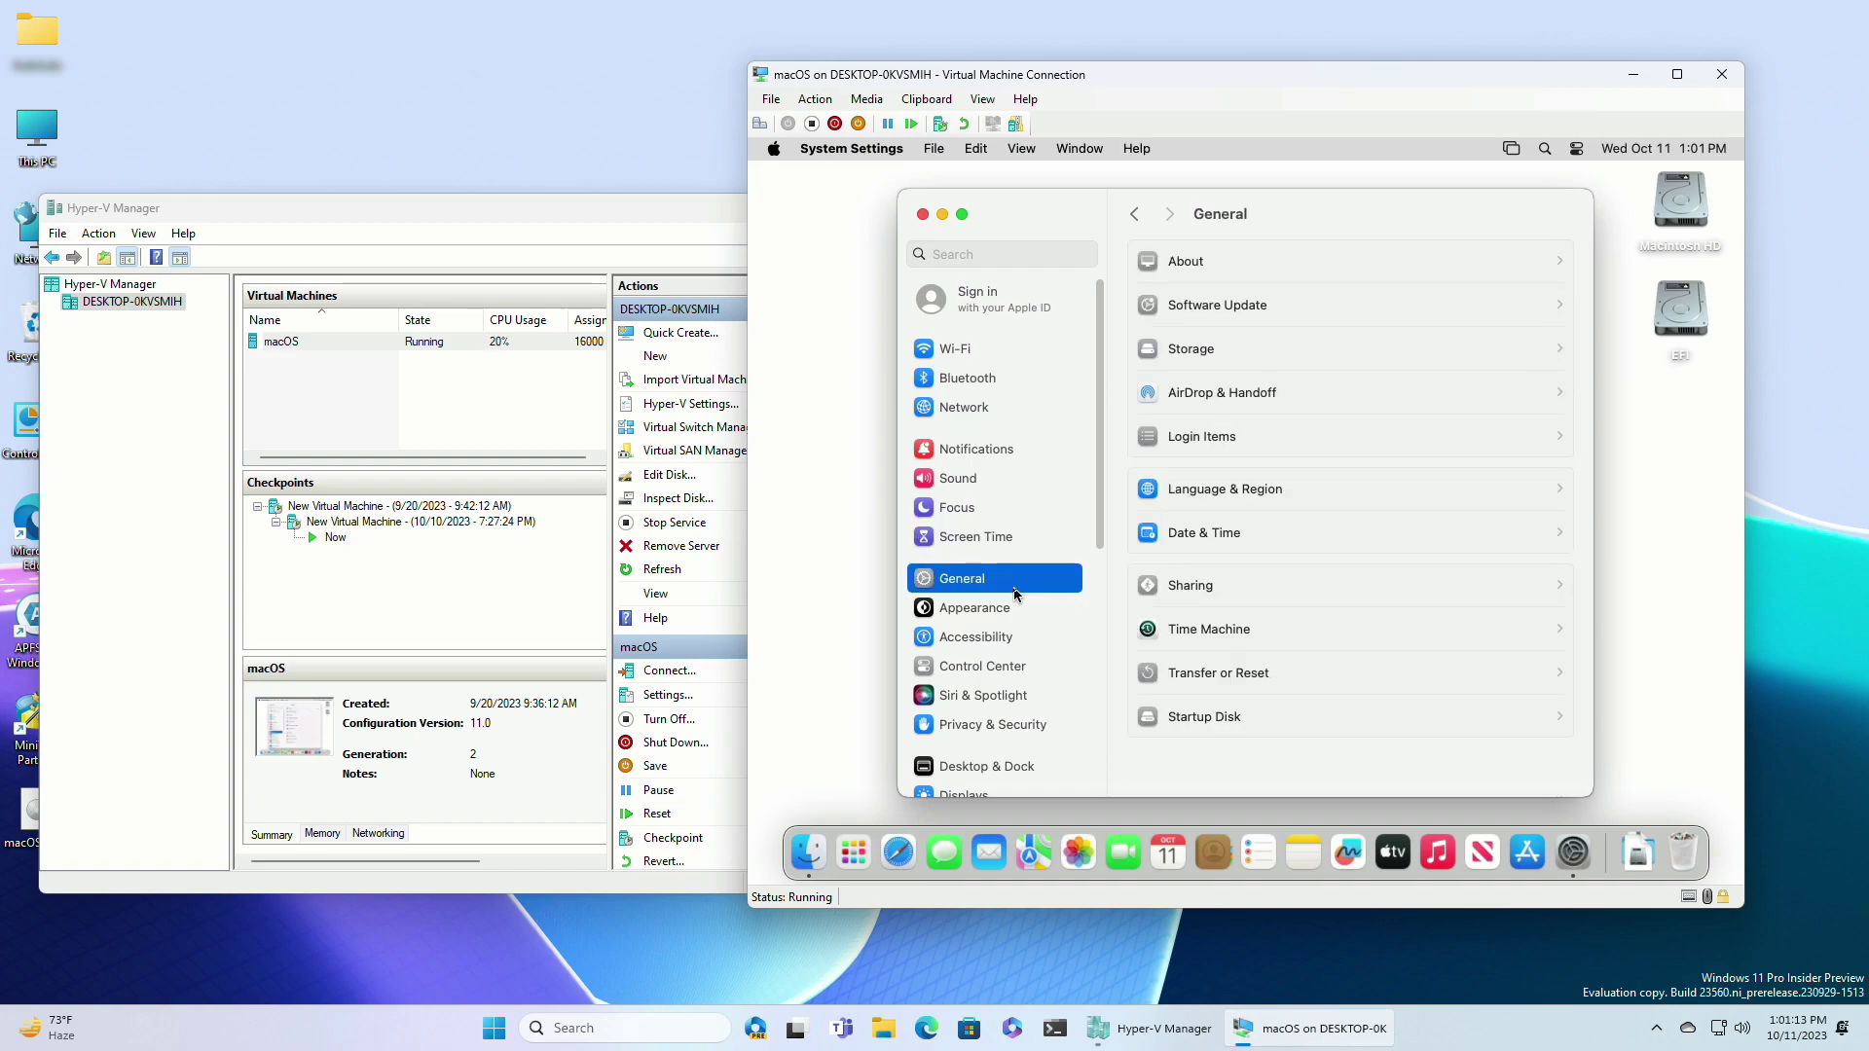
{"action": "left_click", "coordinate": [1247, 324]}
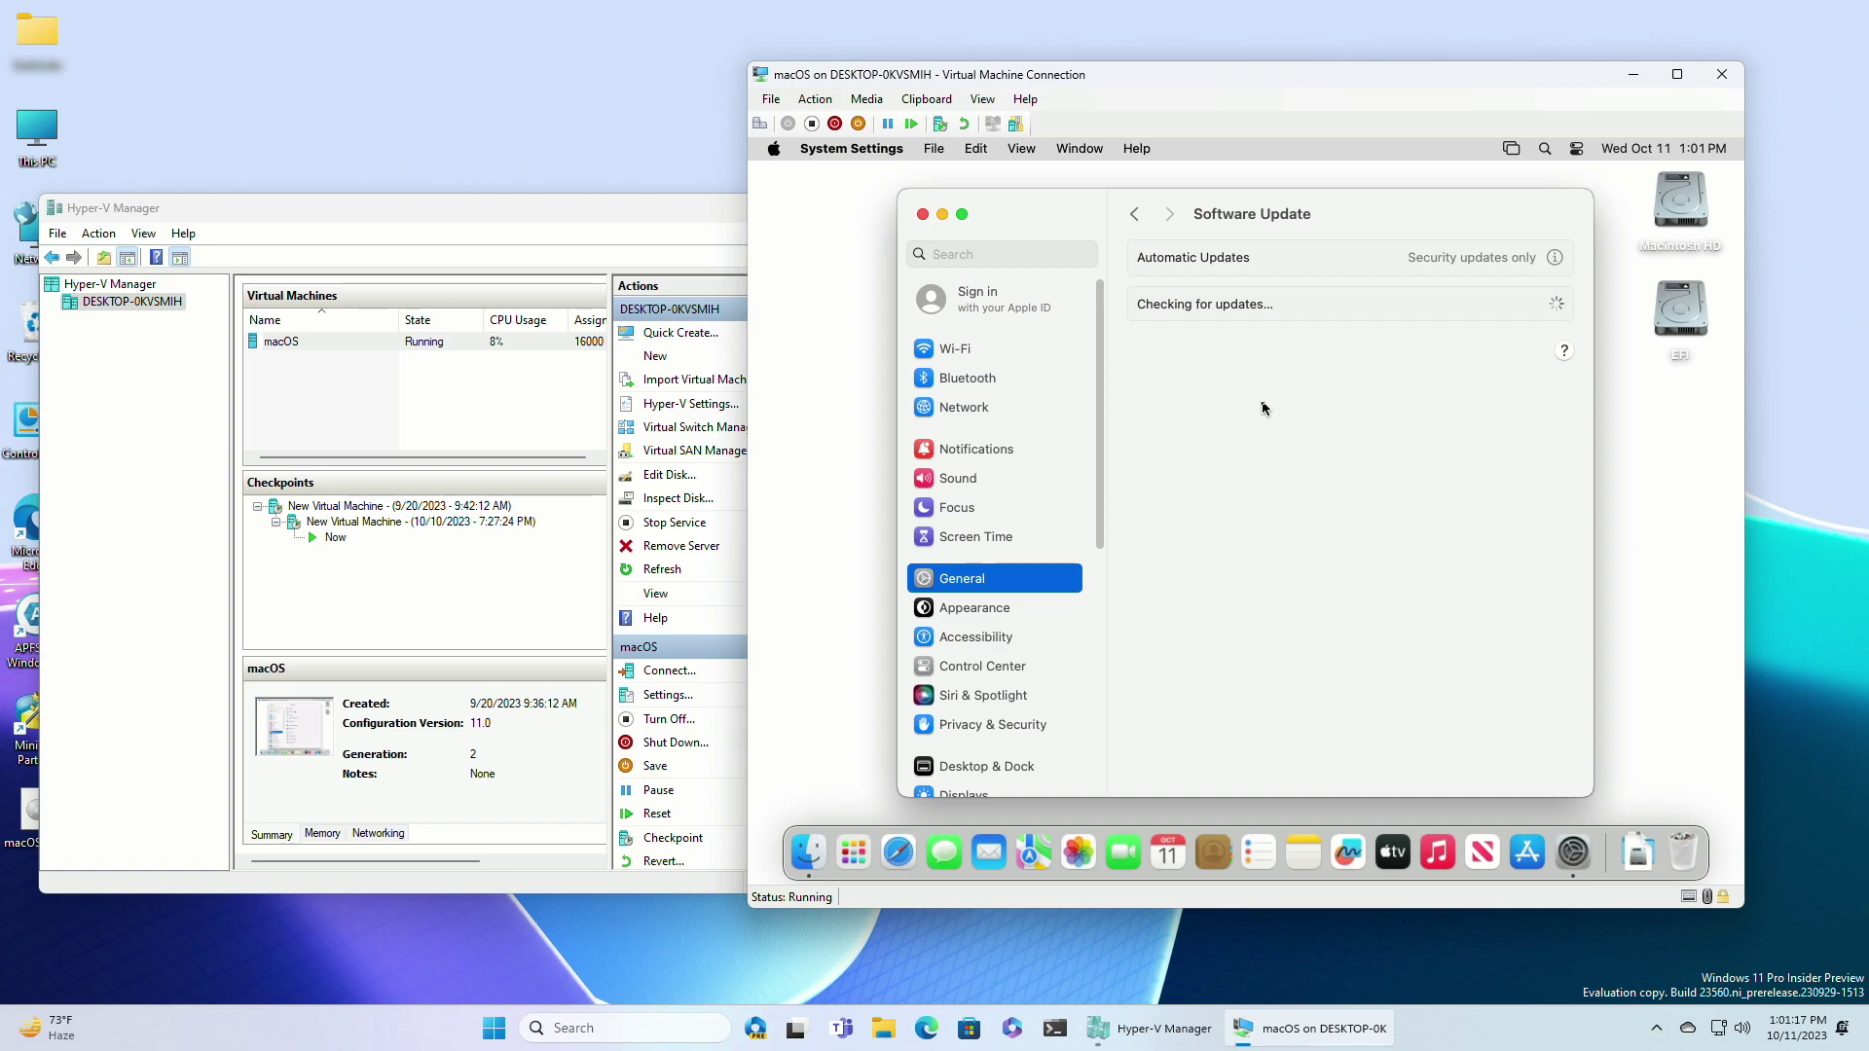
{"action": "left_click", "coordinate": [1135, 215]}
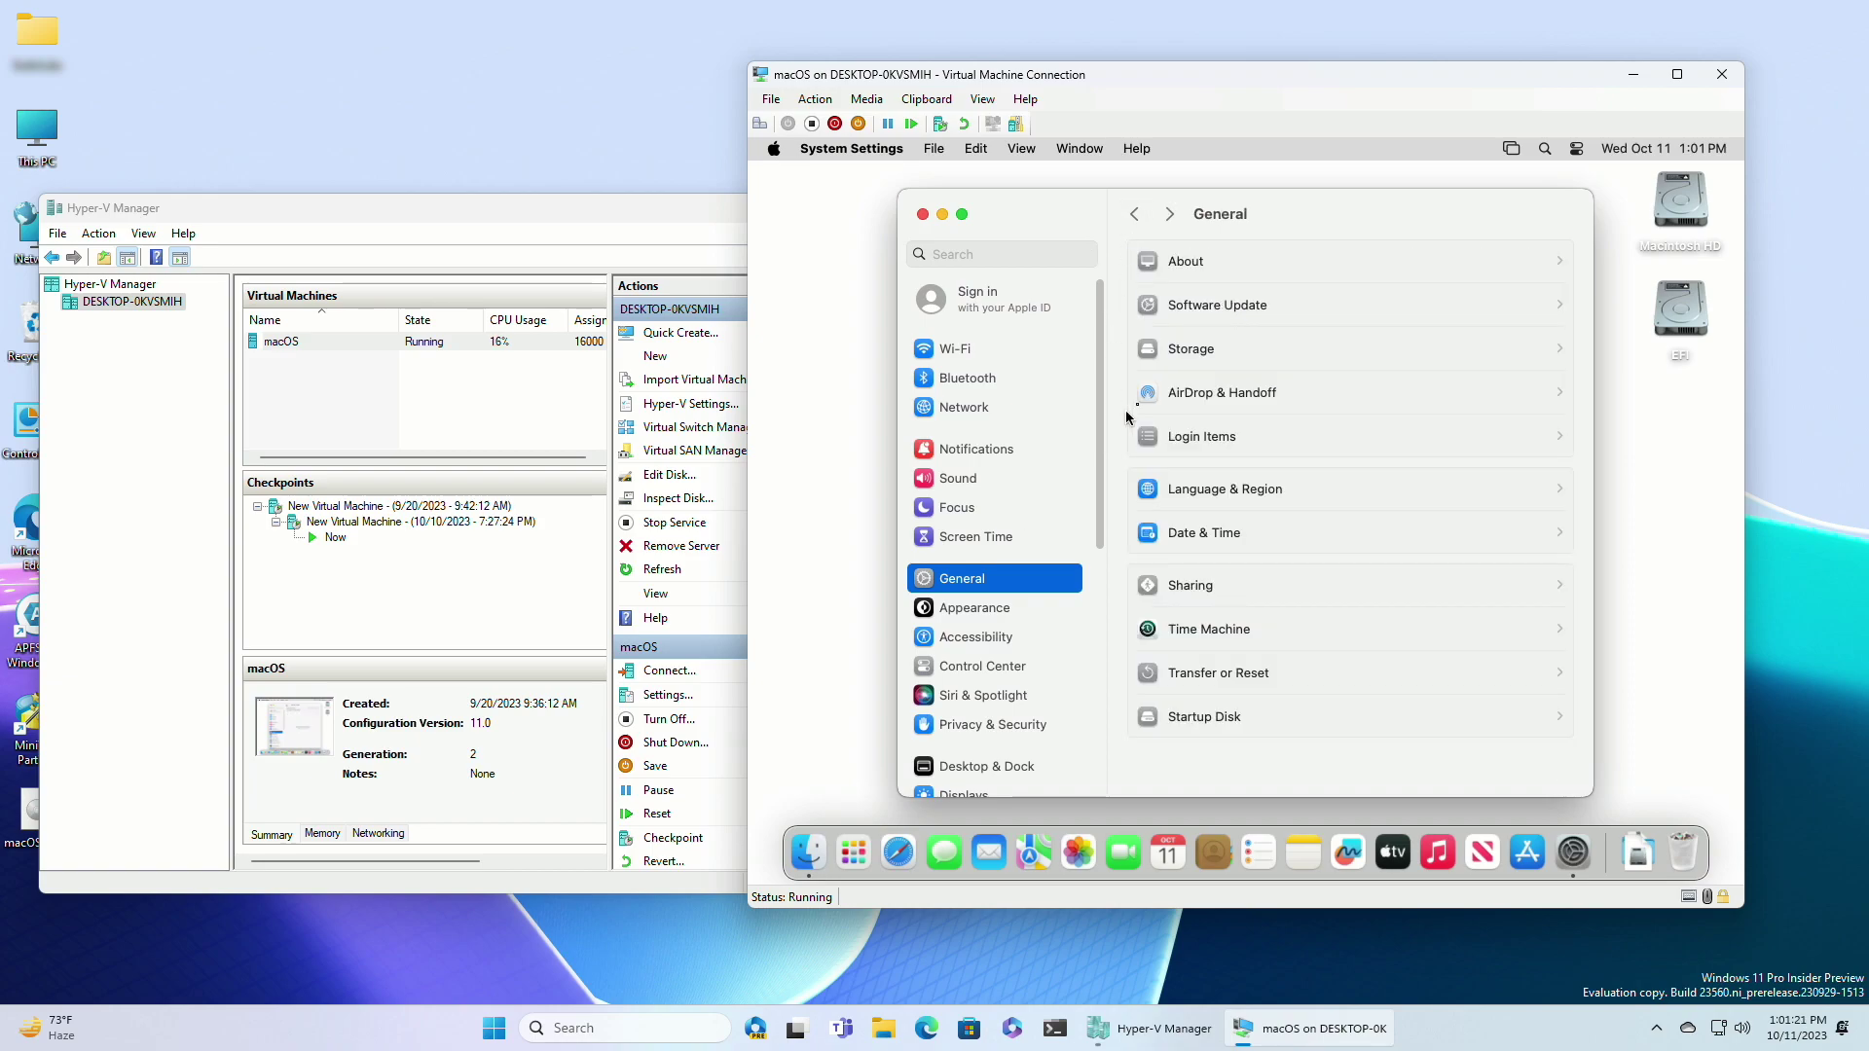
{"action": "left_click", "coordinate": [1180, 351]}
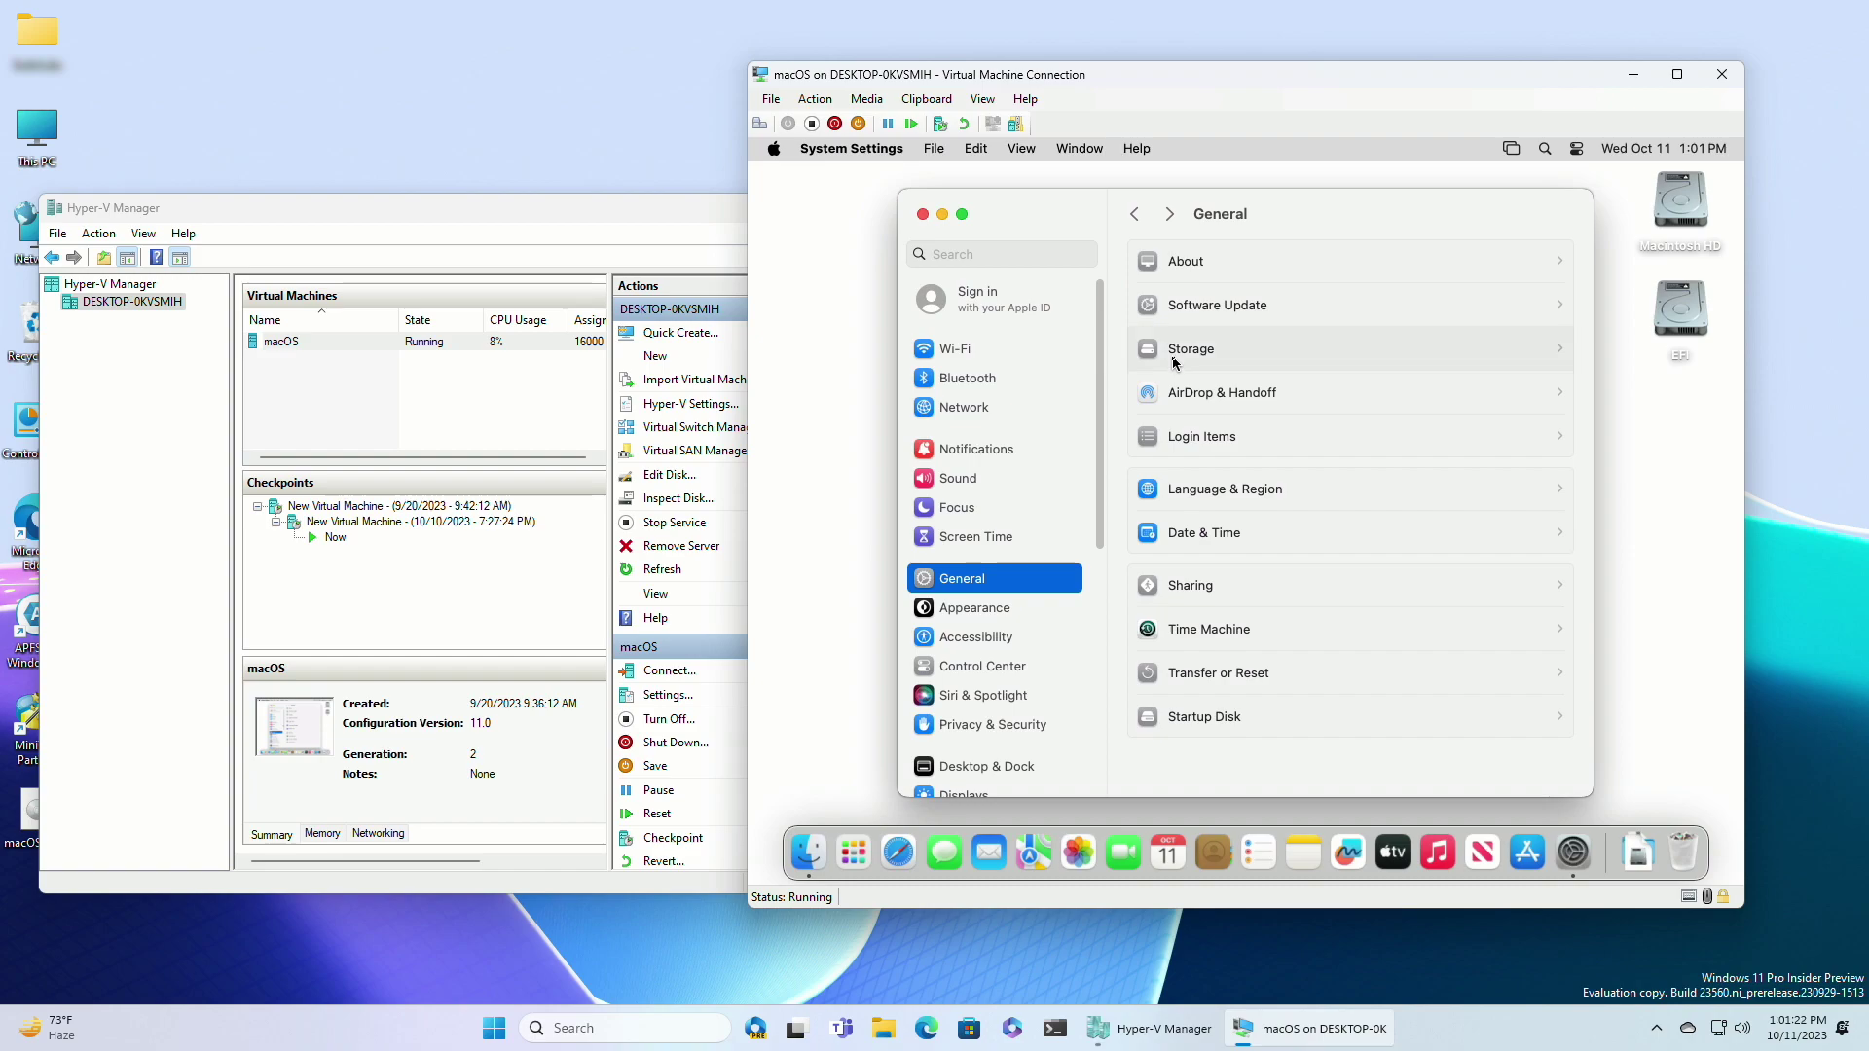
{"action": "left_click", "coordinate": [1135, 217]}
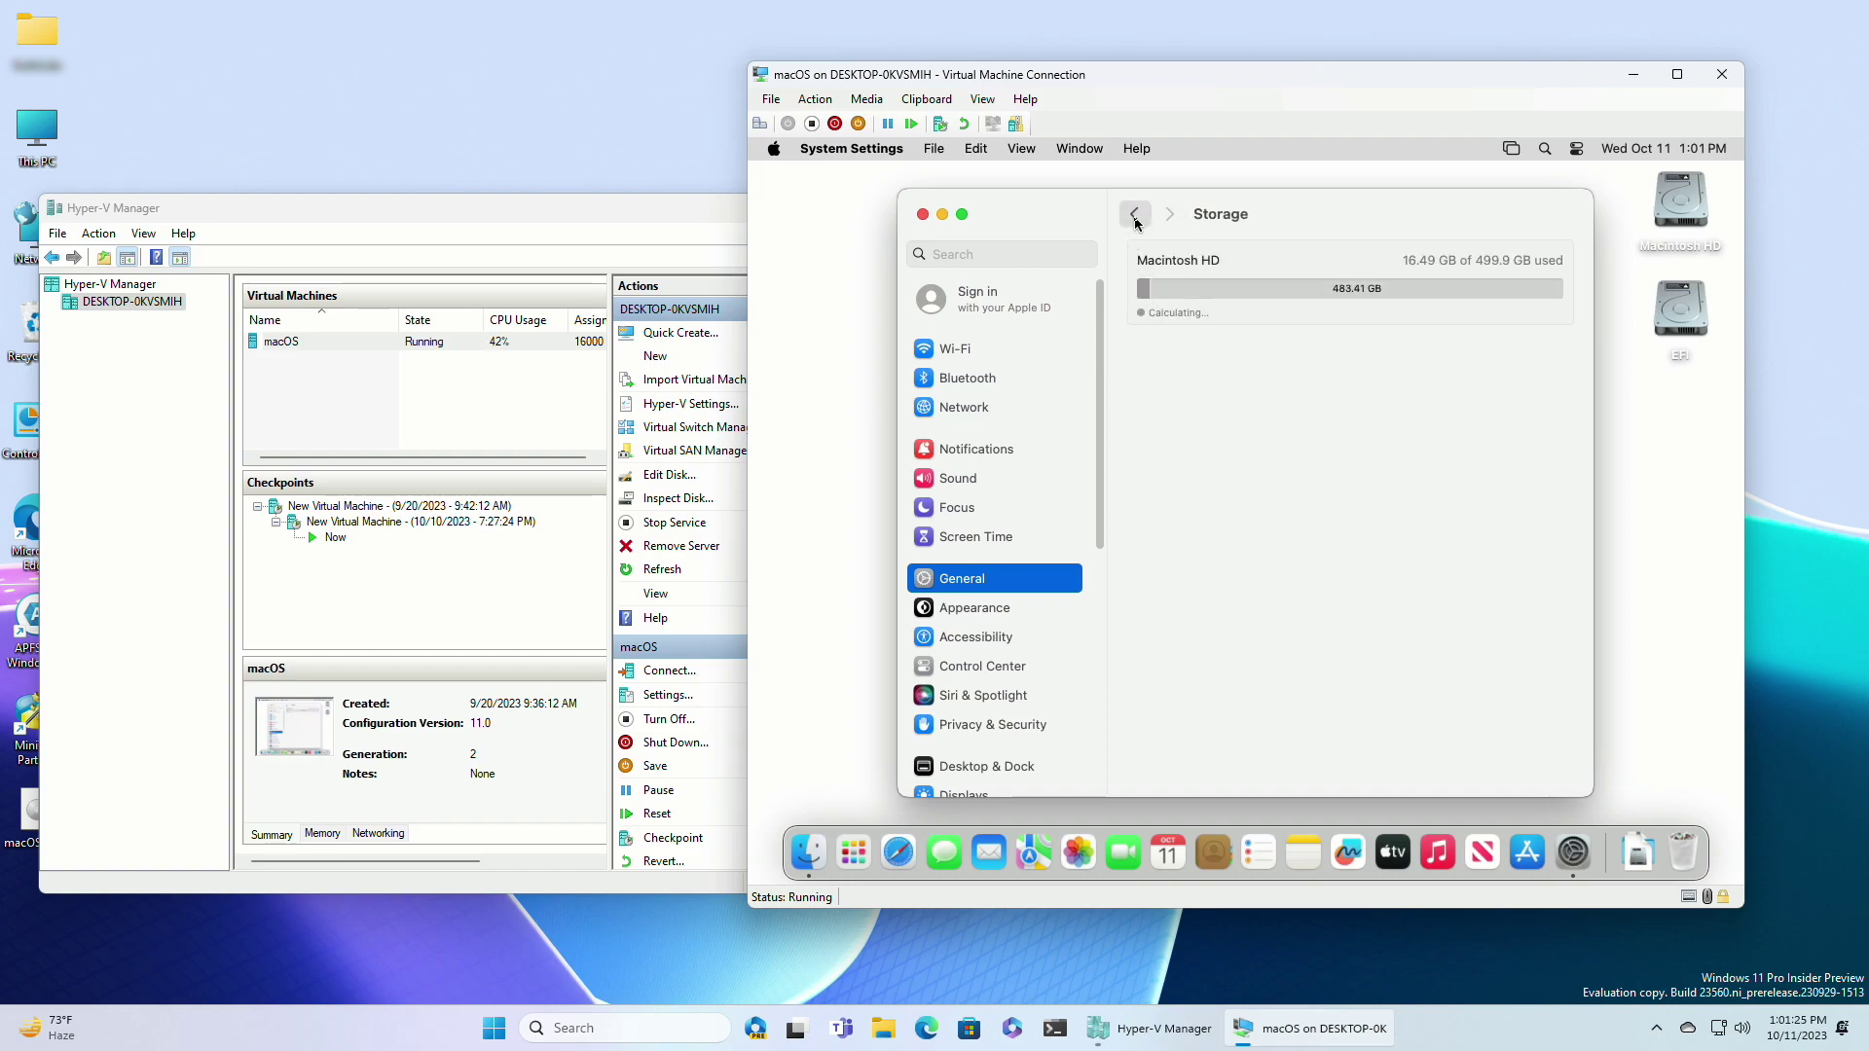
Try the Dark and Auto appearance modes, and set the appearance back to Light
{"action": "left_click", "coordinate": [1038, 611]}
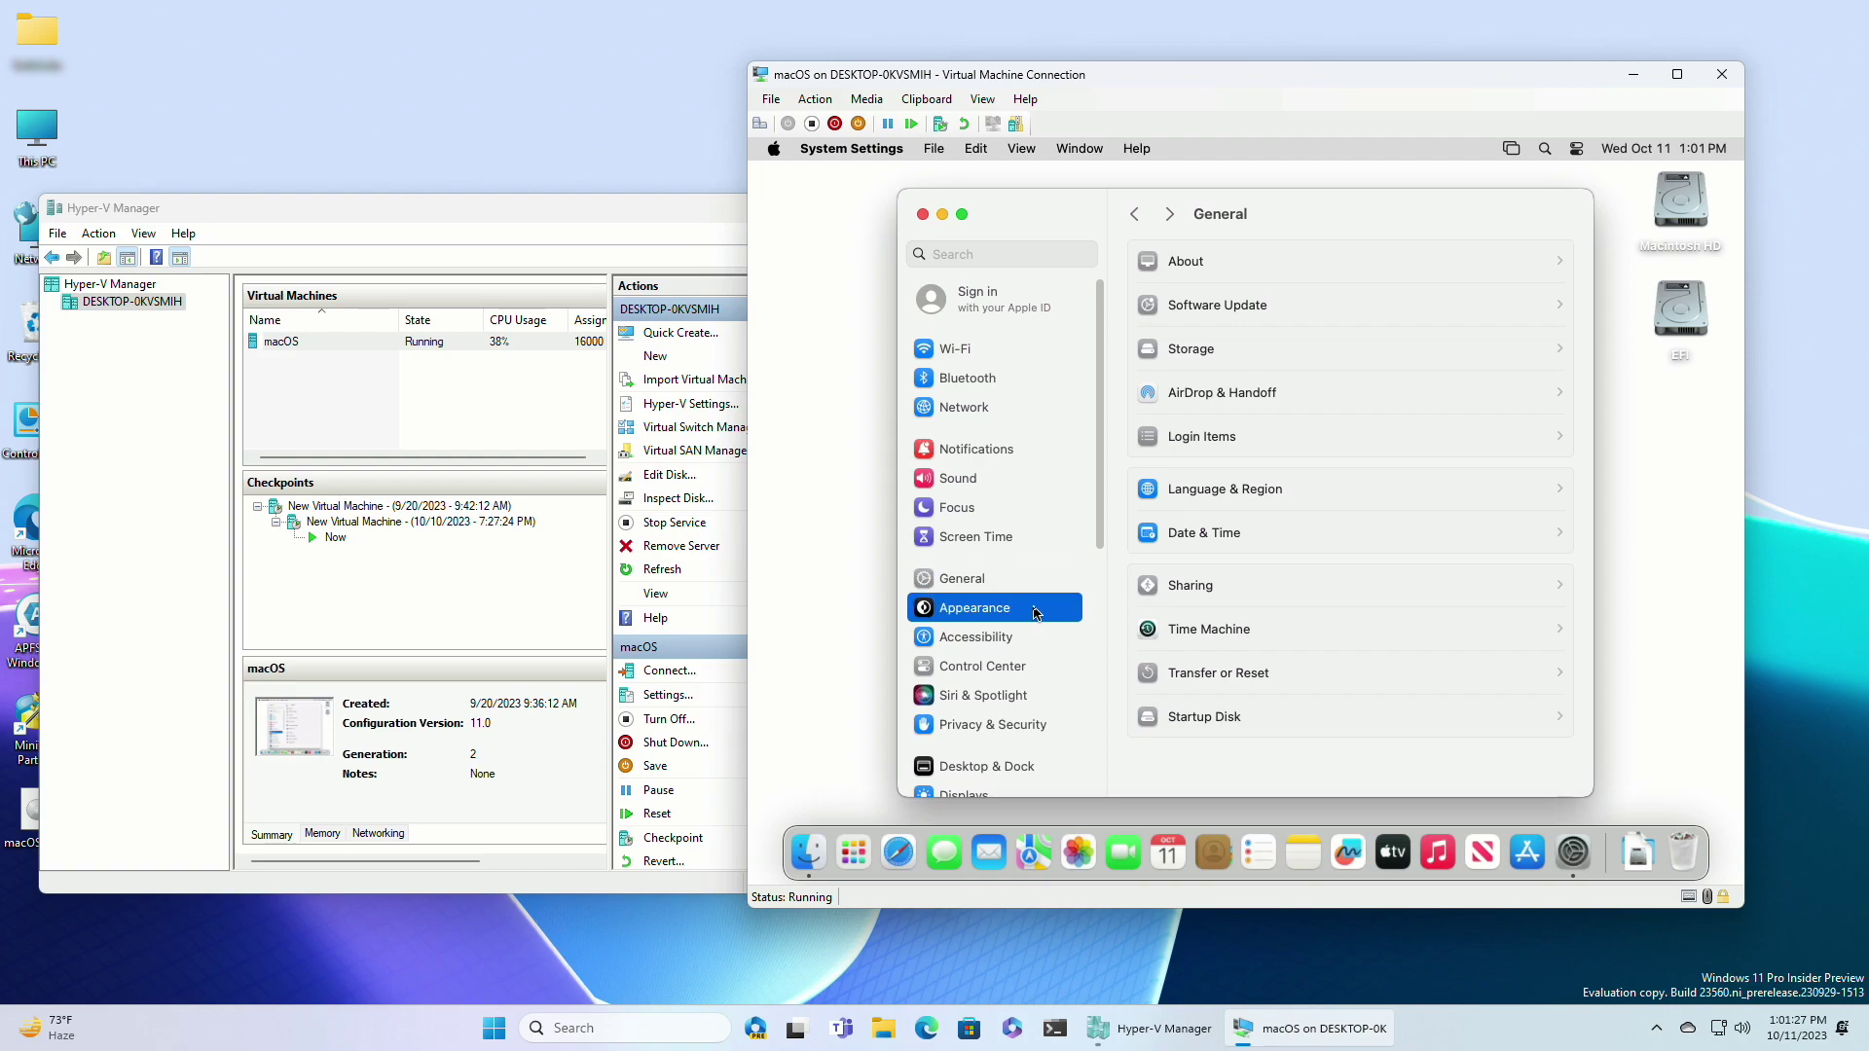
{"action": "left_click", "coordinate": [1459, 296]}
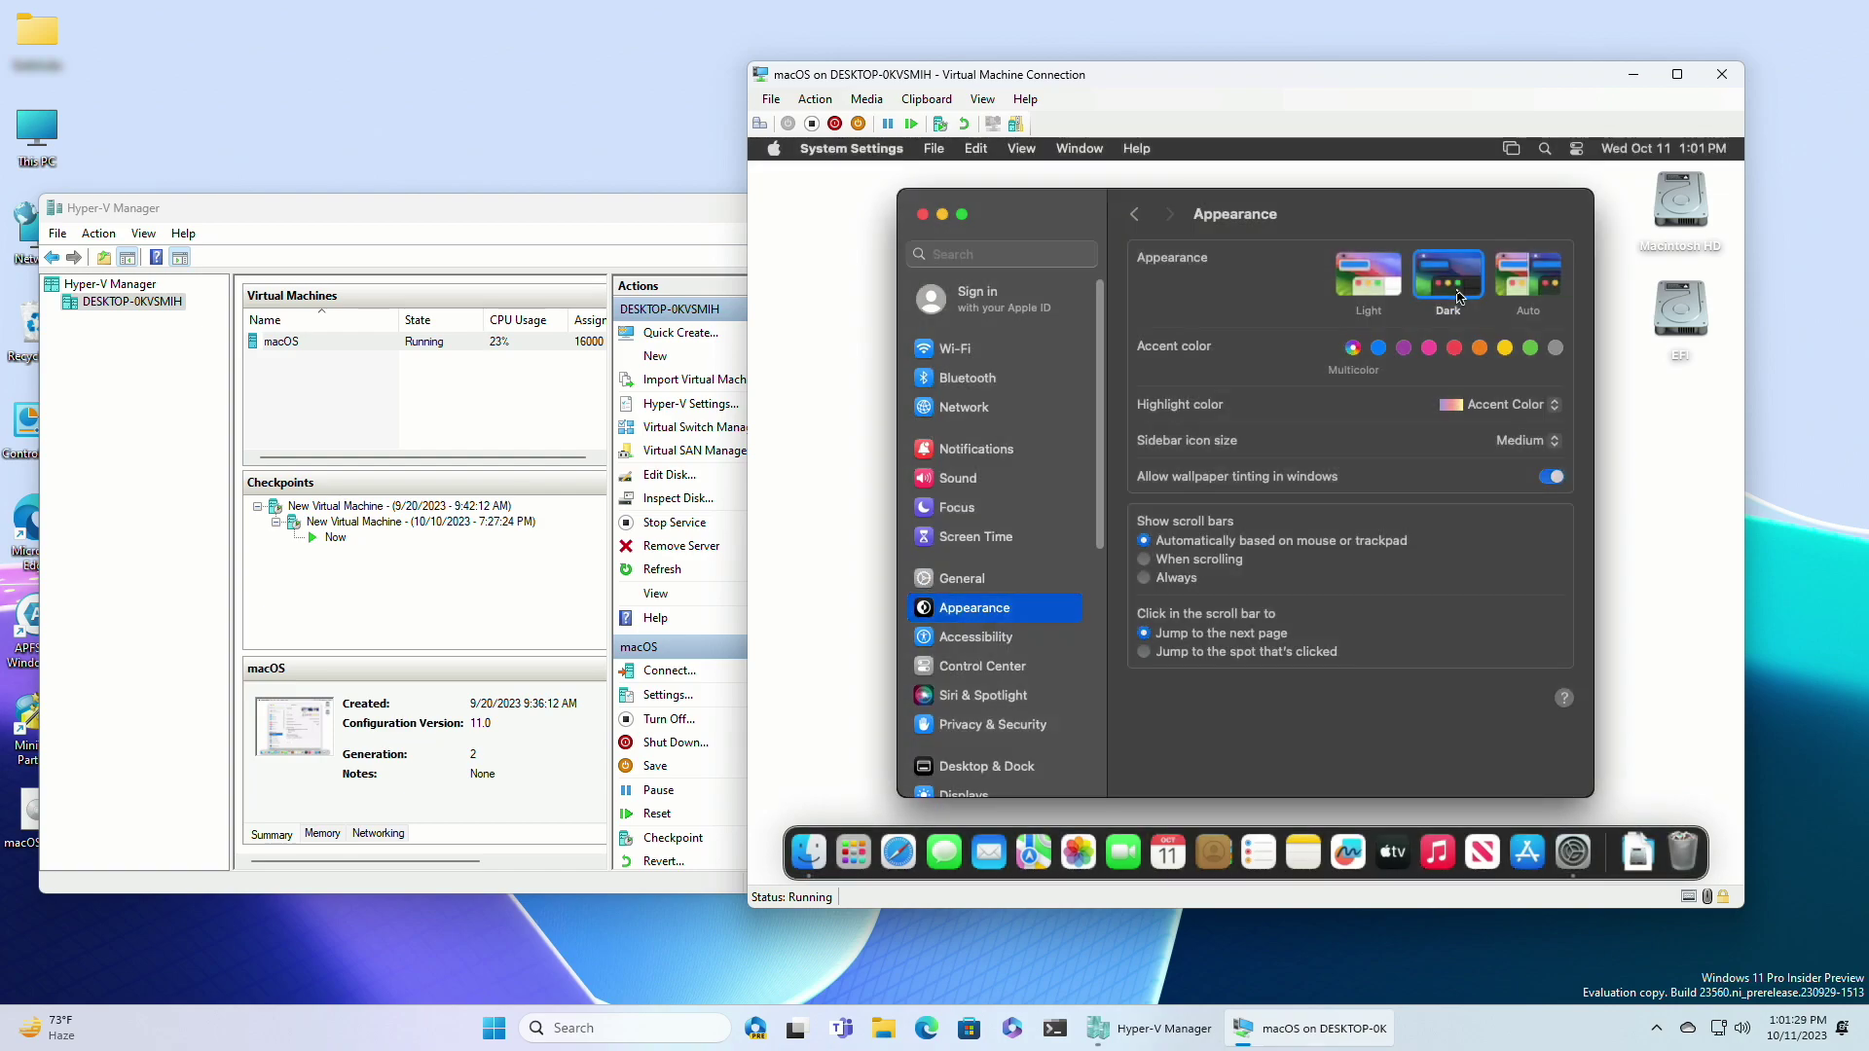
{"action": "left_click", "coordinate": [1526, 292]}
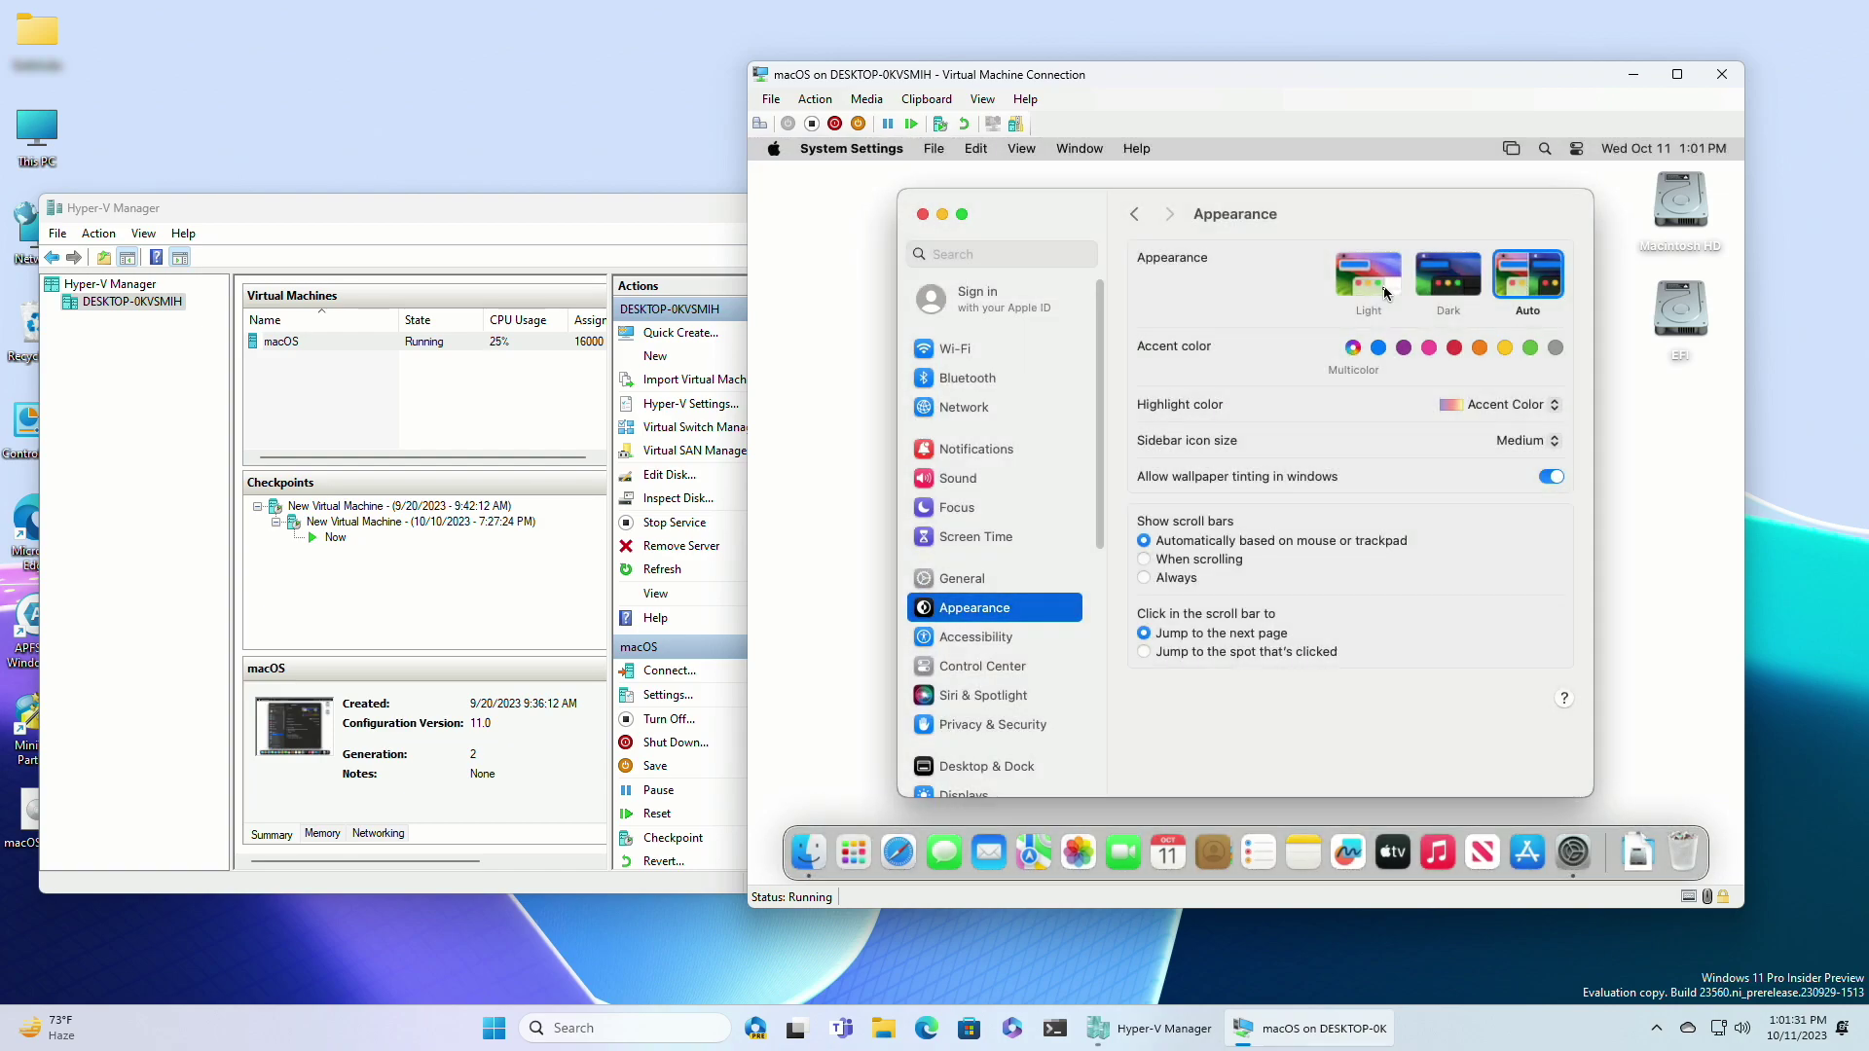
{"action": "left_click", "coordinate": [1383, 290]}
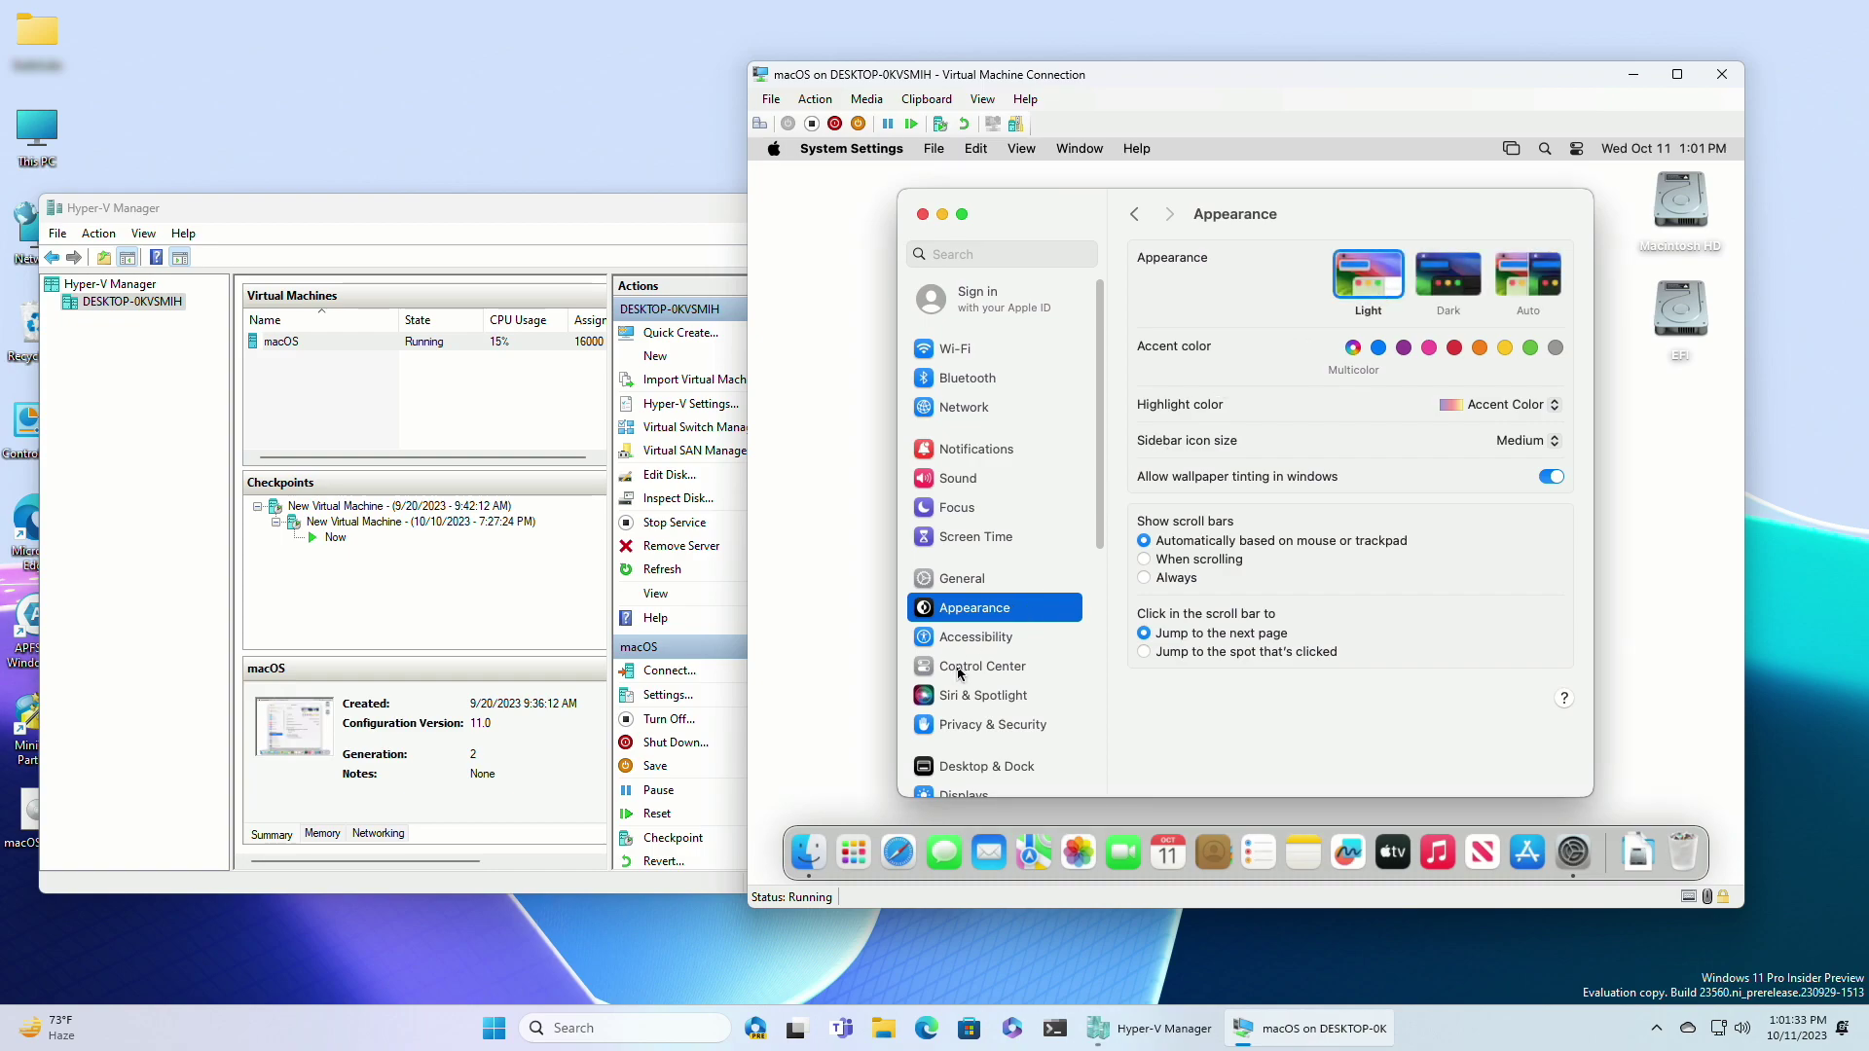
Review the Accessibility, Control Center, Siri & Spotlight, and Privacy & Security settings
{"action": "left_click", "coordinate": [969, 638]}
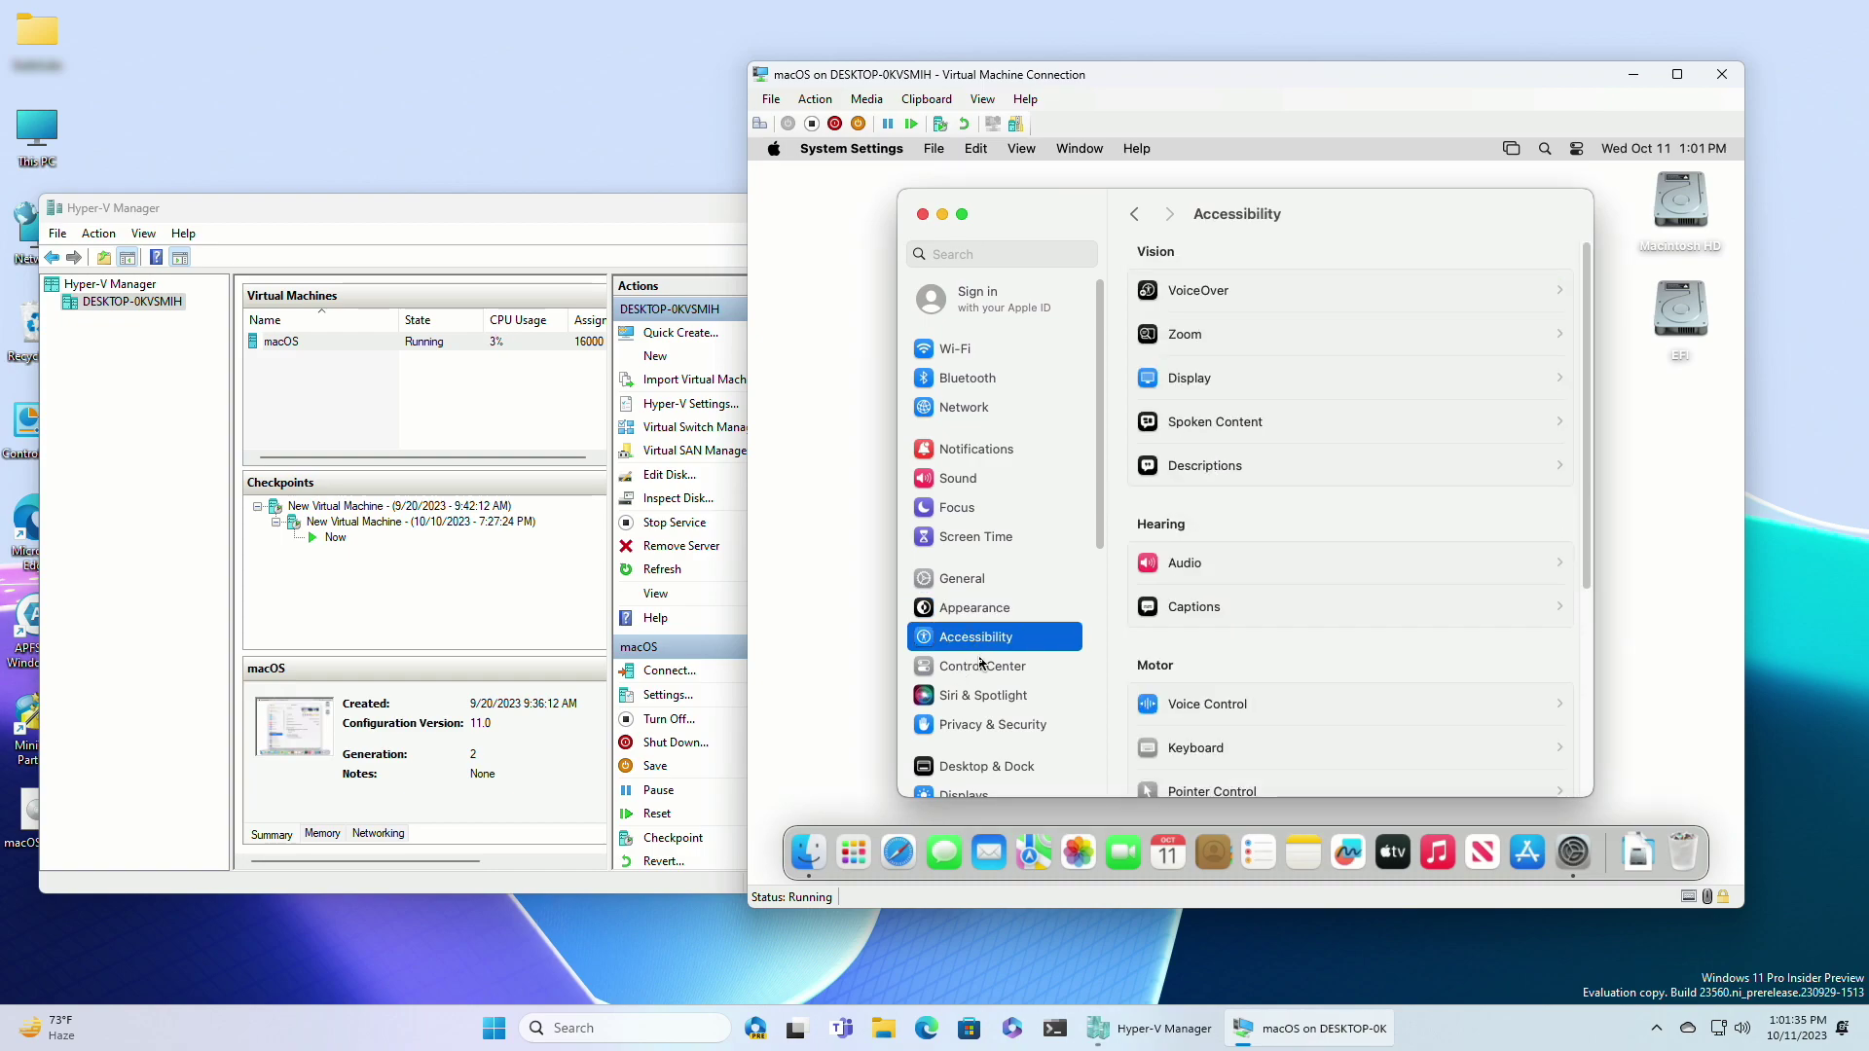
{"action": "left_click", "coordinate": [986, 670]}
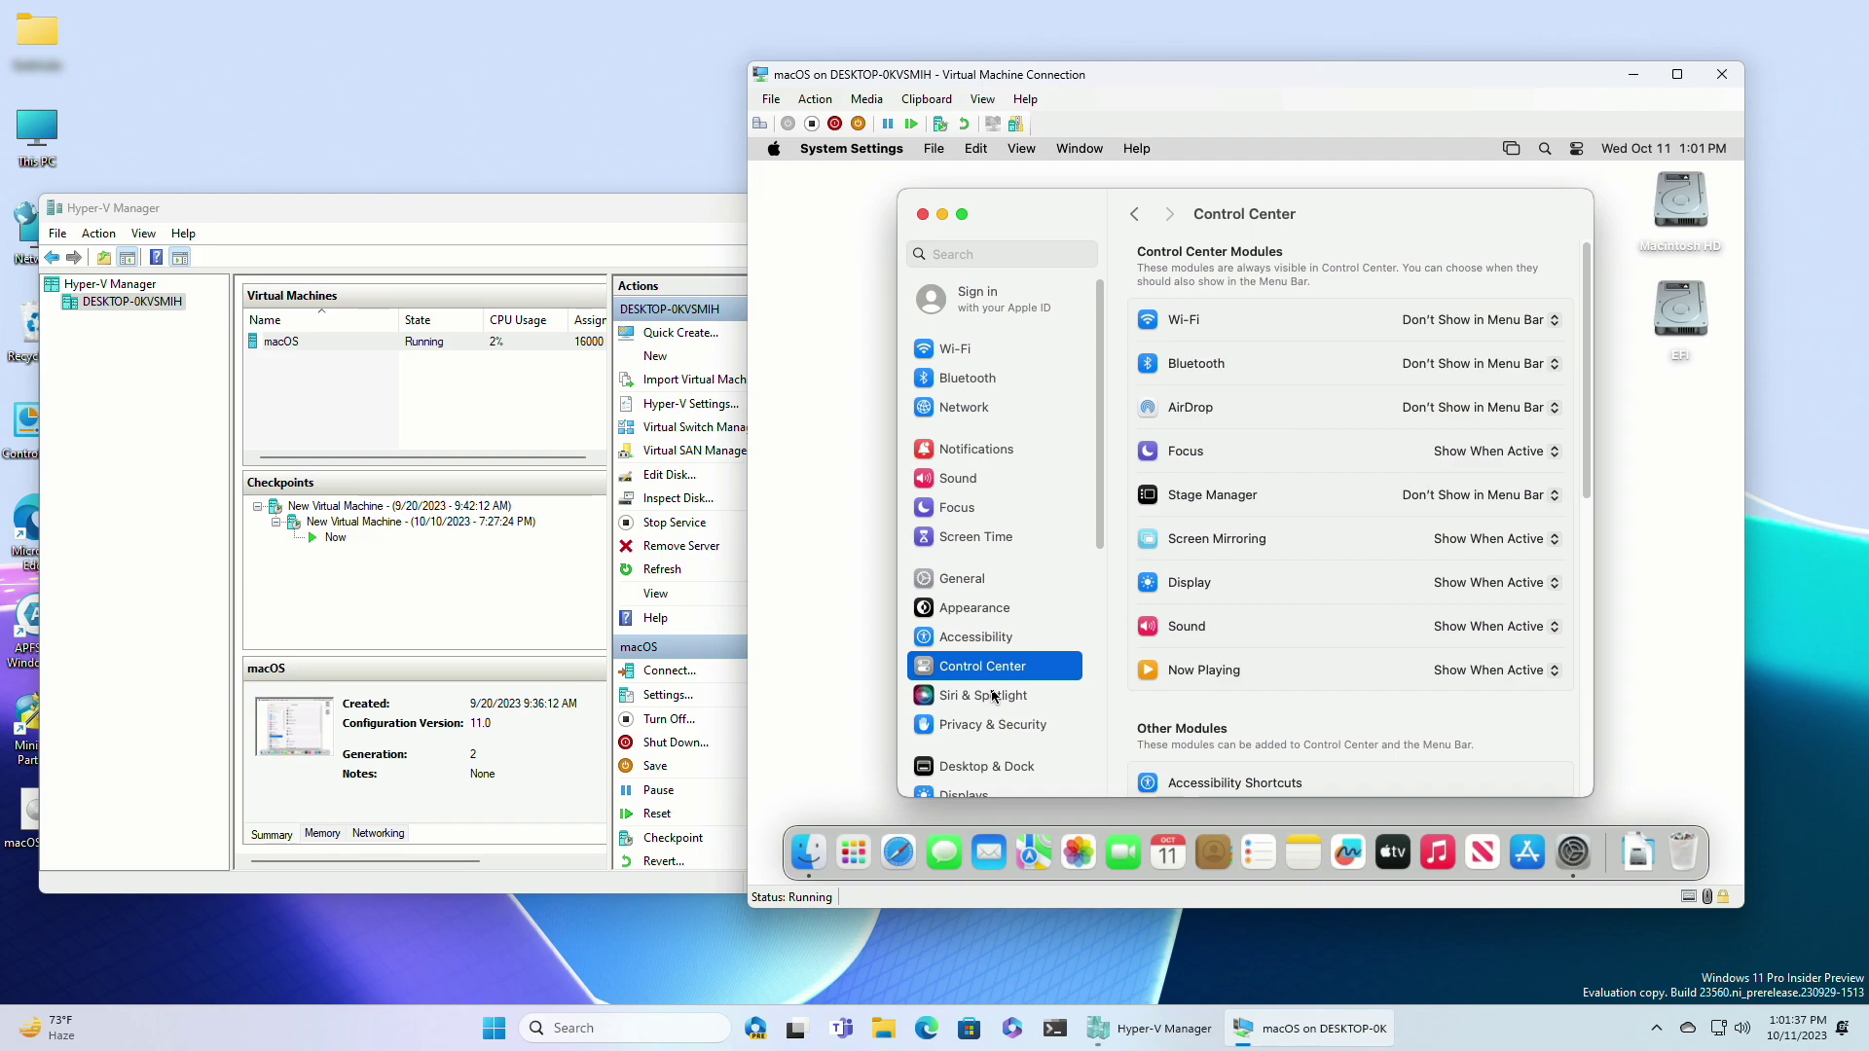
{"action": "left_click", "coordinate": [993, 697]}
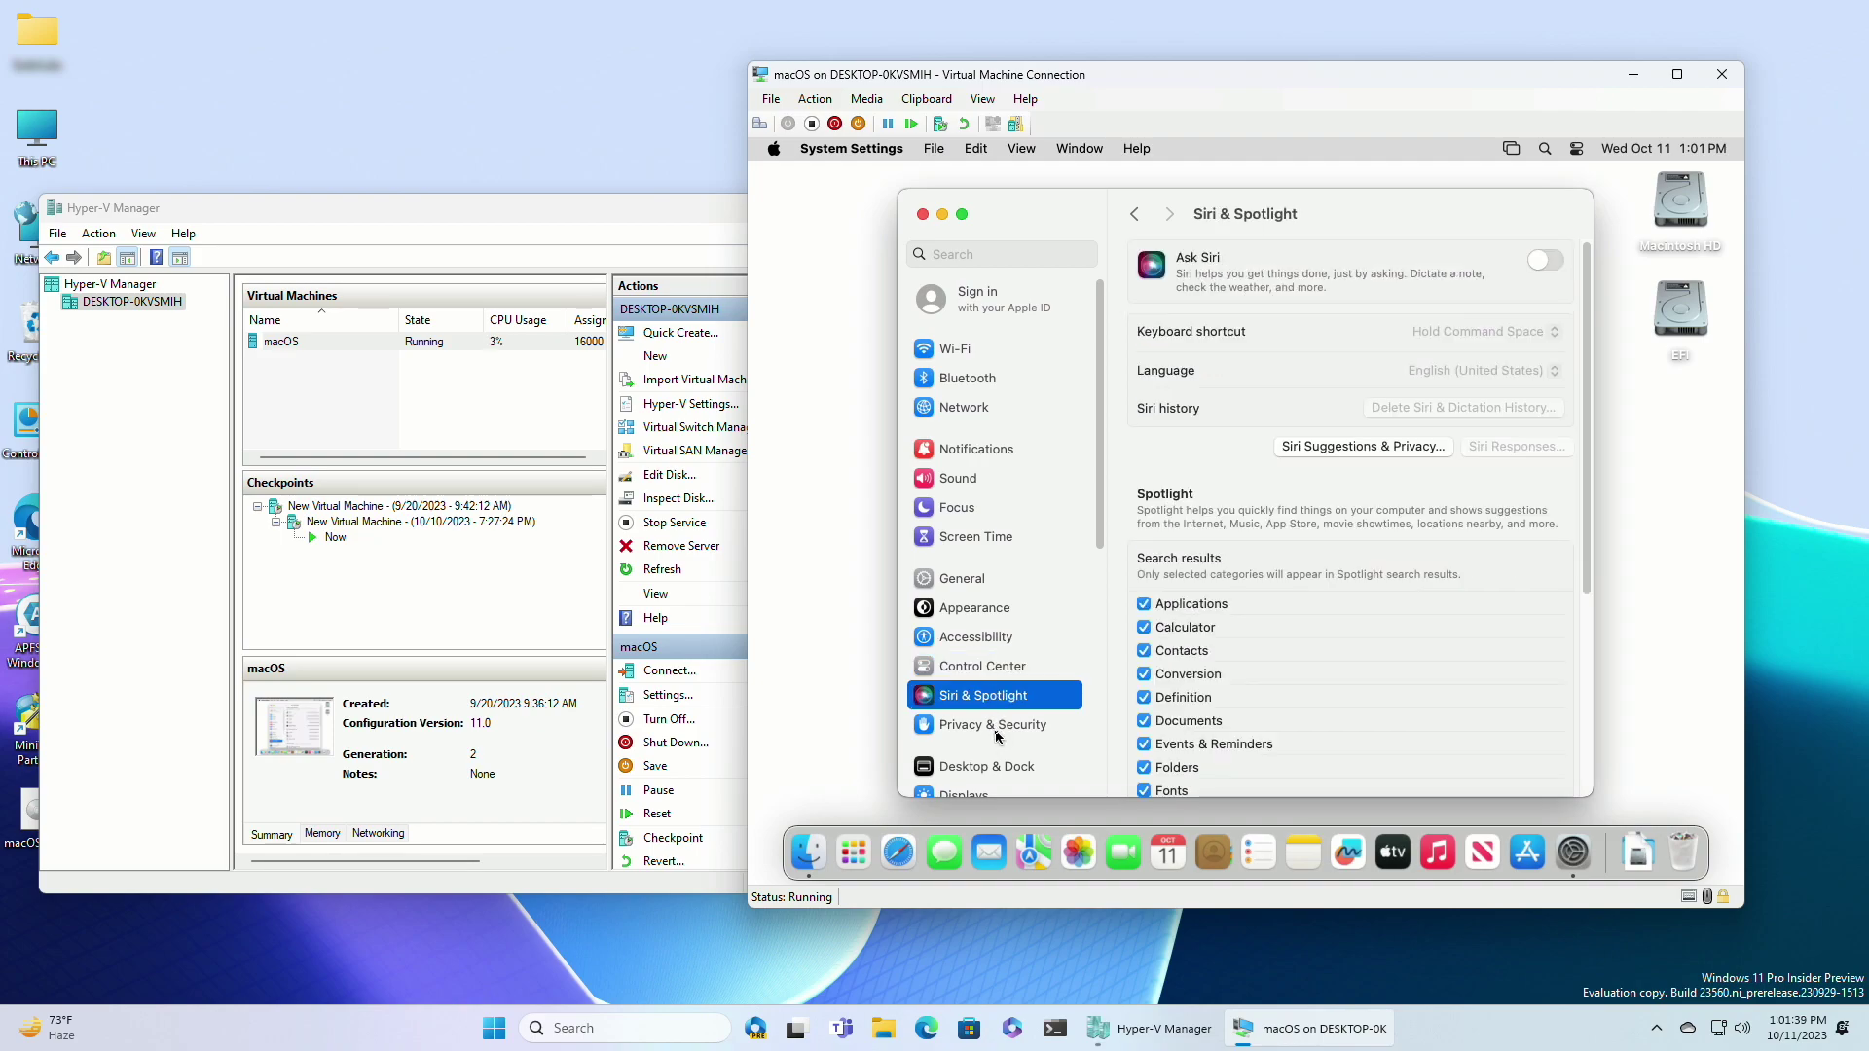
{"action": "left_click", "coordinate": [996, 730]}
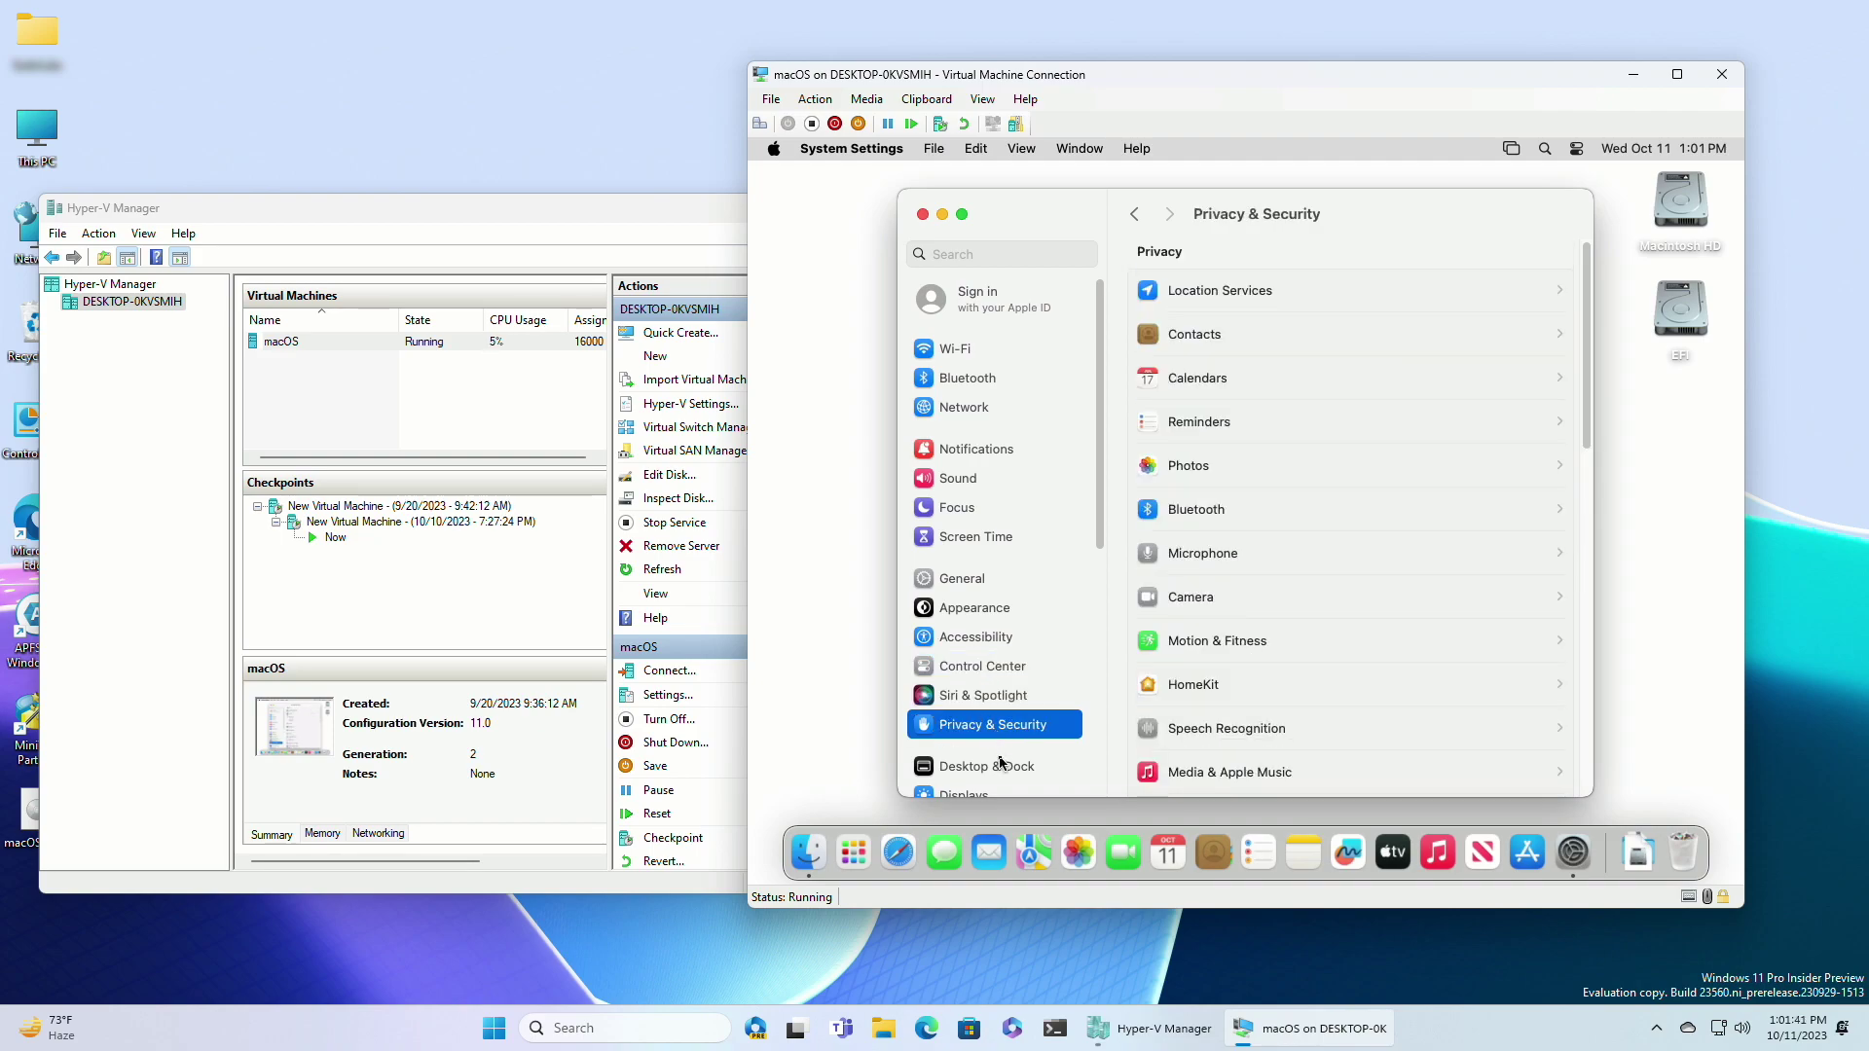
Examine the Desktop & Dock options and the Displays settings
{"action": "left_click", "coordinate": [1001, 764]}
{"action": "scroll", "coordinate": [1132, 718], "scroll_direction": "down", "scroll_amount": 1}
{"action": "scroll", "coordinate": [1132, 717], "scroll_direction": "down", "scroll_amount": 10}
{"action": "scroll", "coordinate": [1133, 718], "scroll_direction": "up", "scroll_amount": 10}
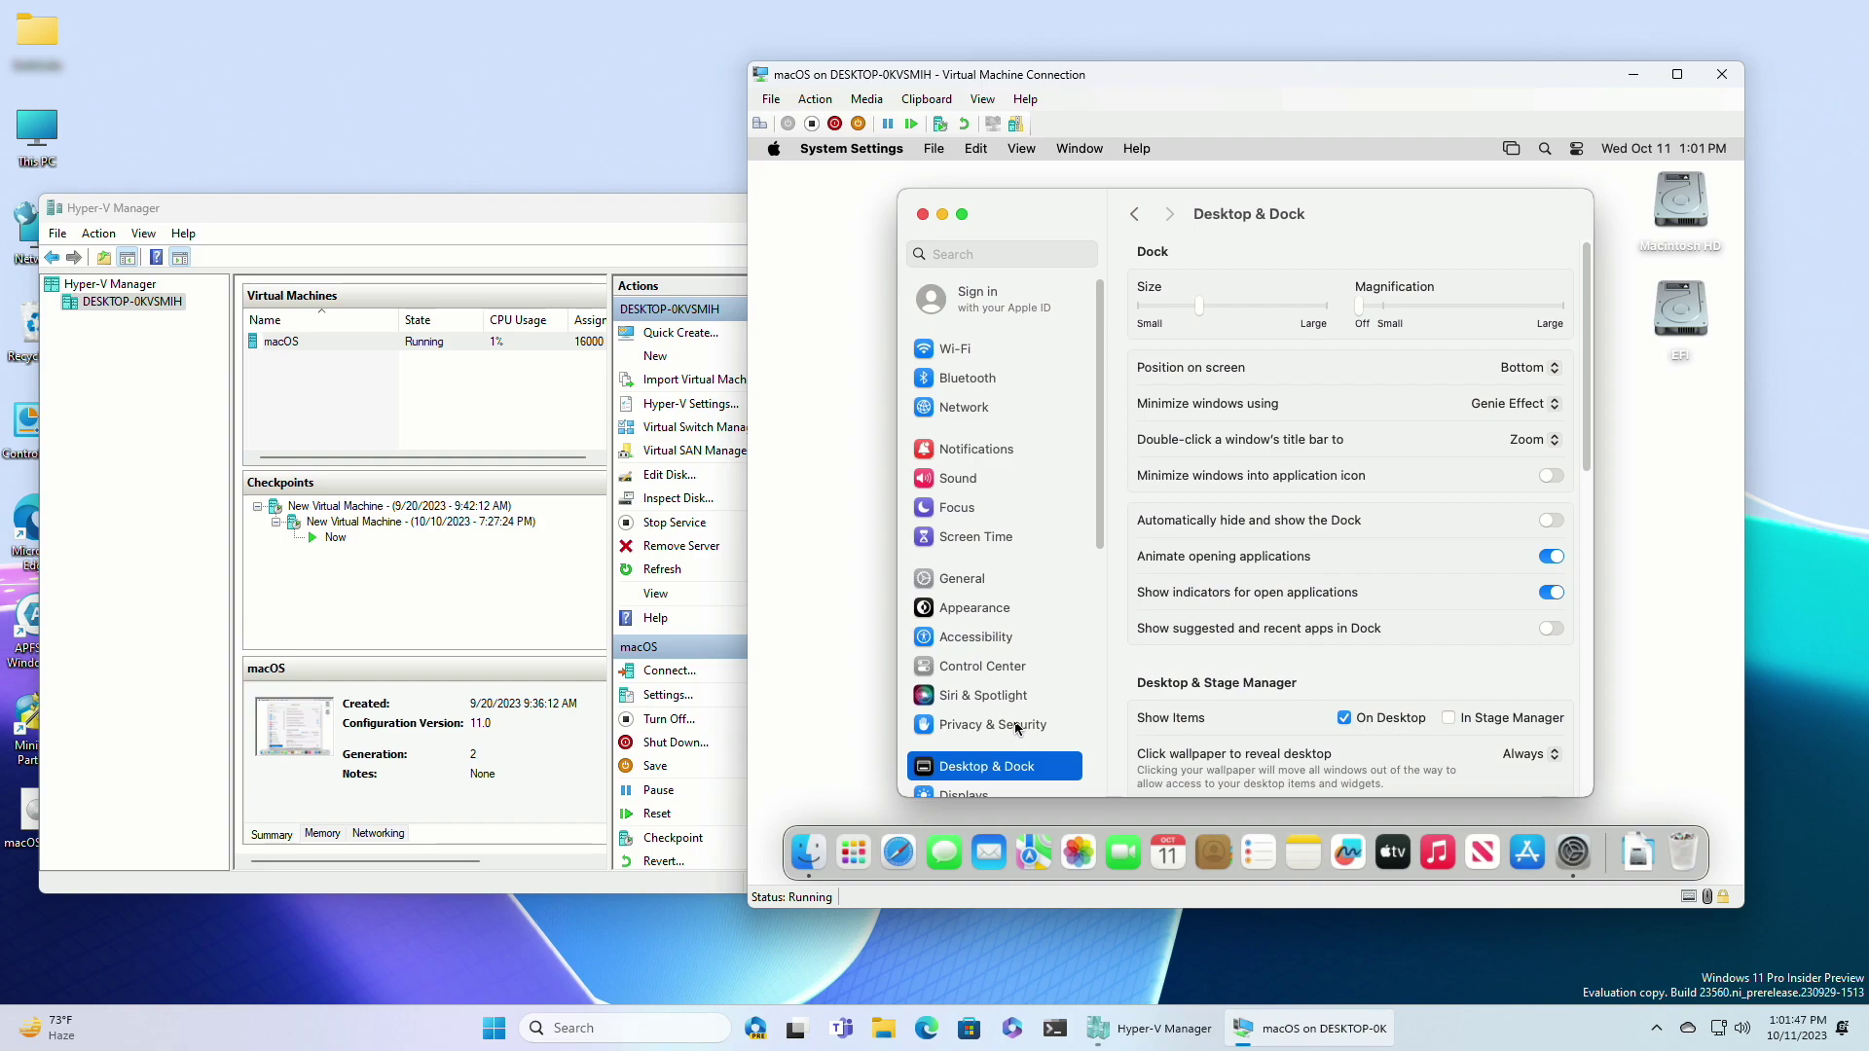
{"action": "scroll", "coordinate": [1015, 728], "scroll_direction": "down", "scroll_amount": 5}
{"action": "left_click", "coordinate": [959, 360]}
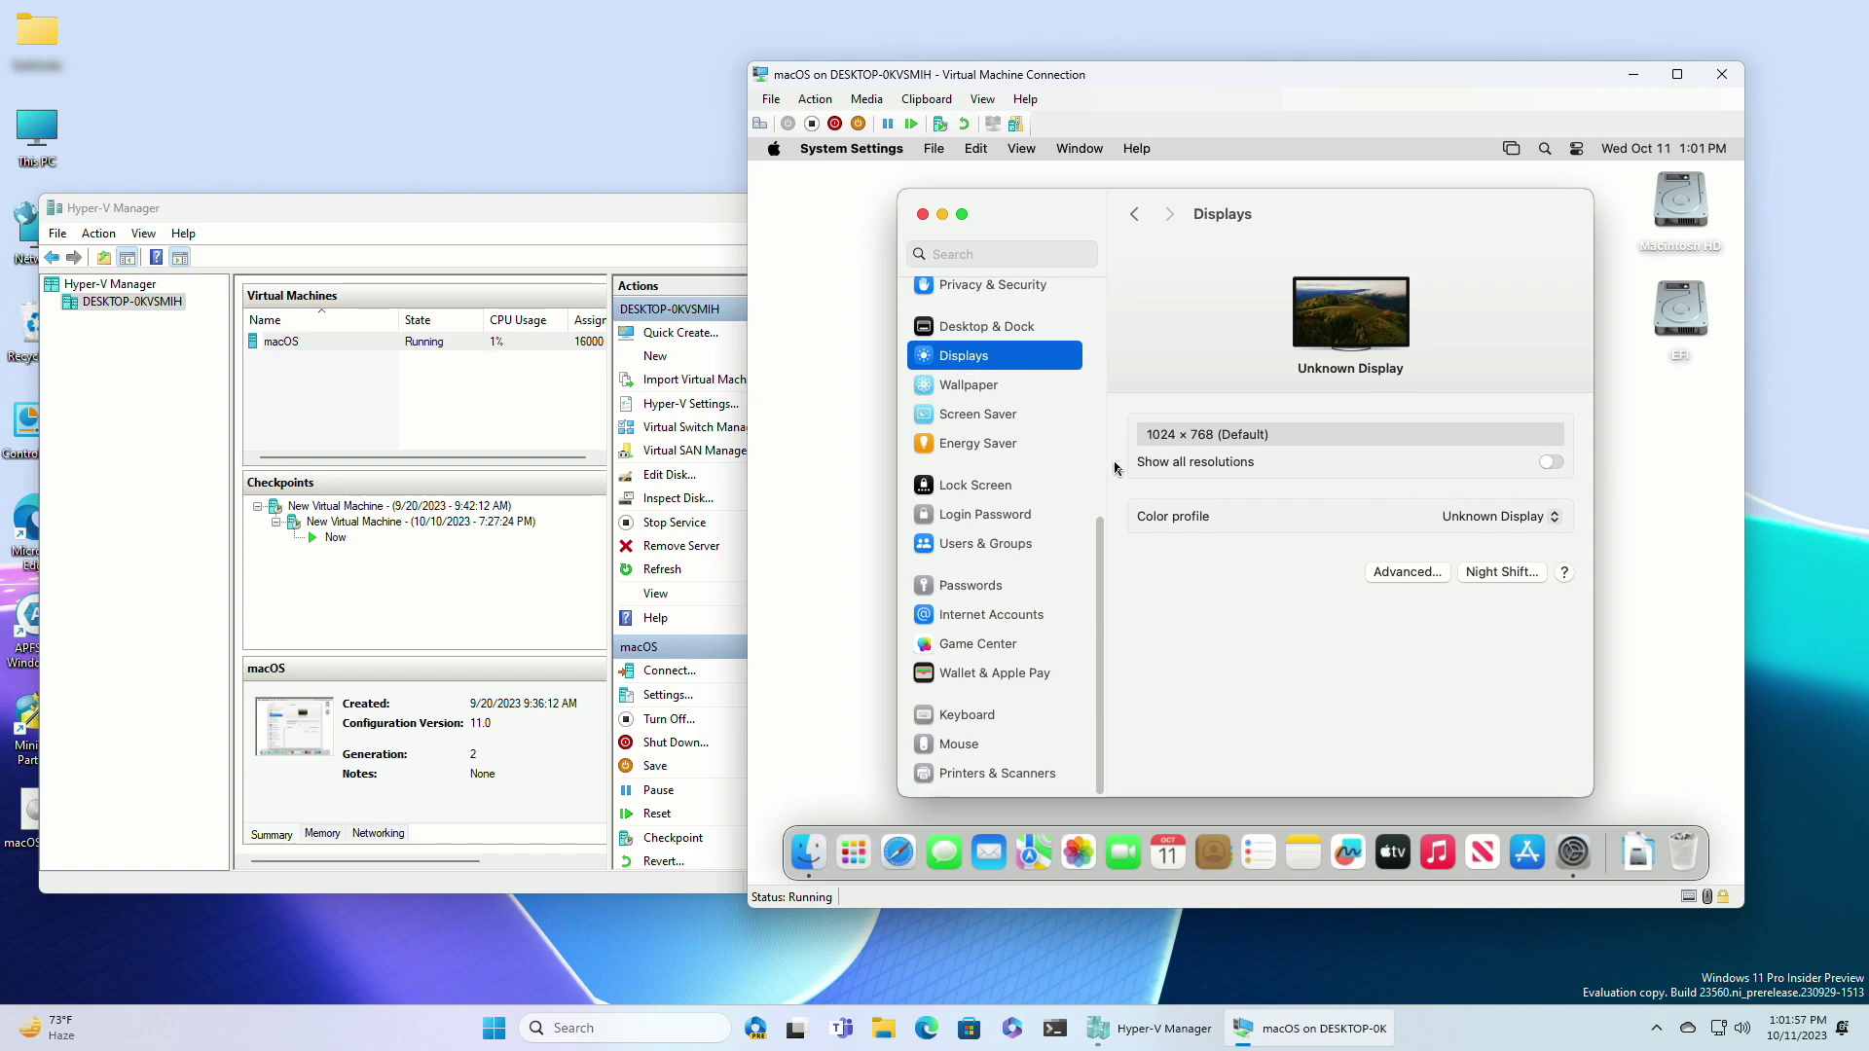
Select the Sonoma dynamic wallpaper in the Wallpaper settings
{"action": "left_click", "coordinate": [1043, 385]}
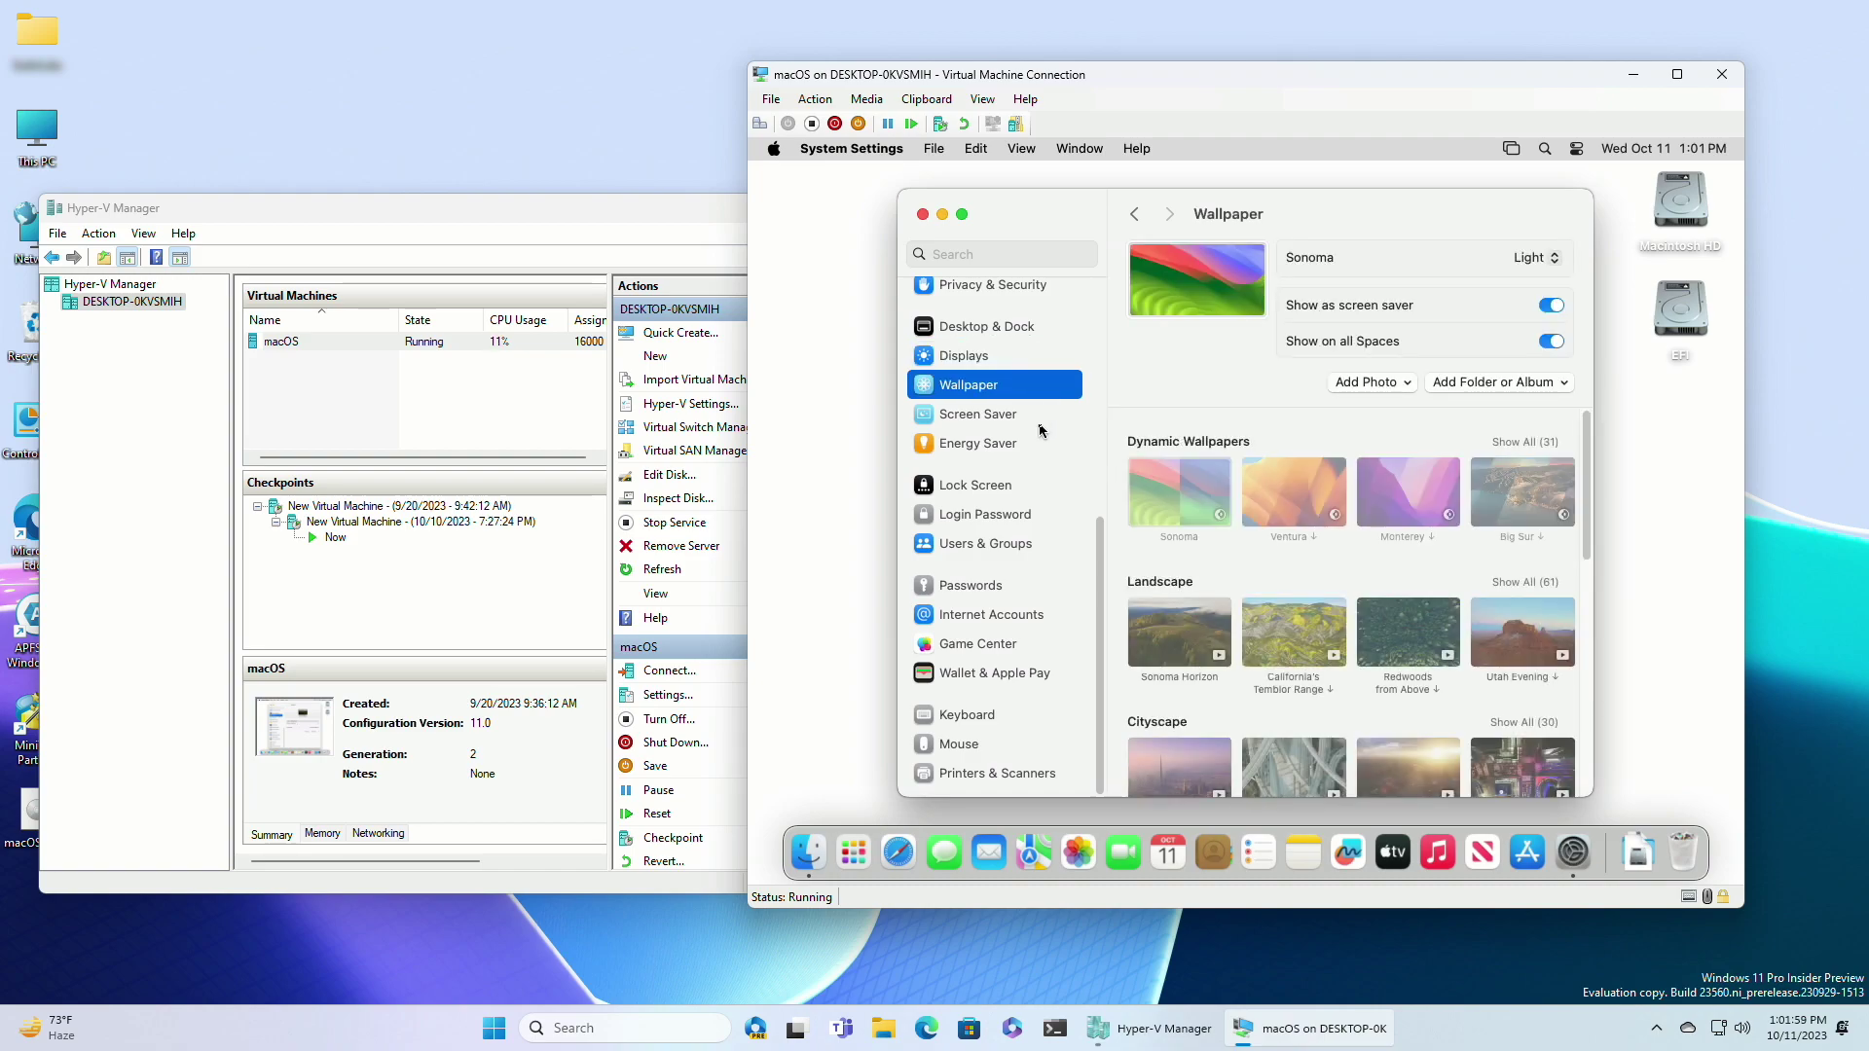
{"action": "left_click", "coordinate": [1213, 507]}
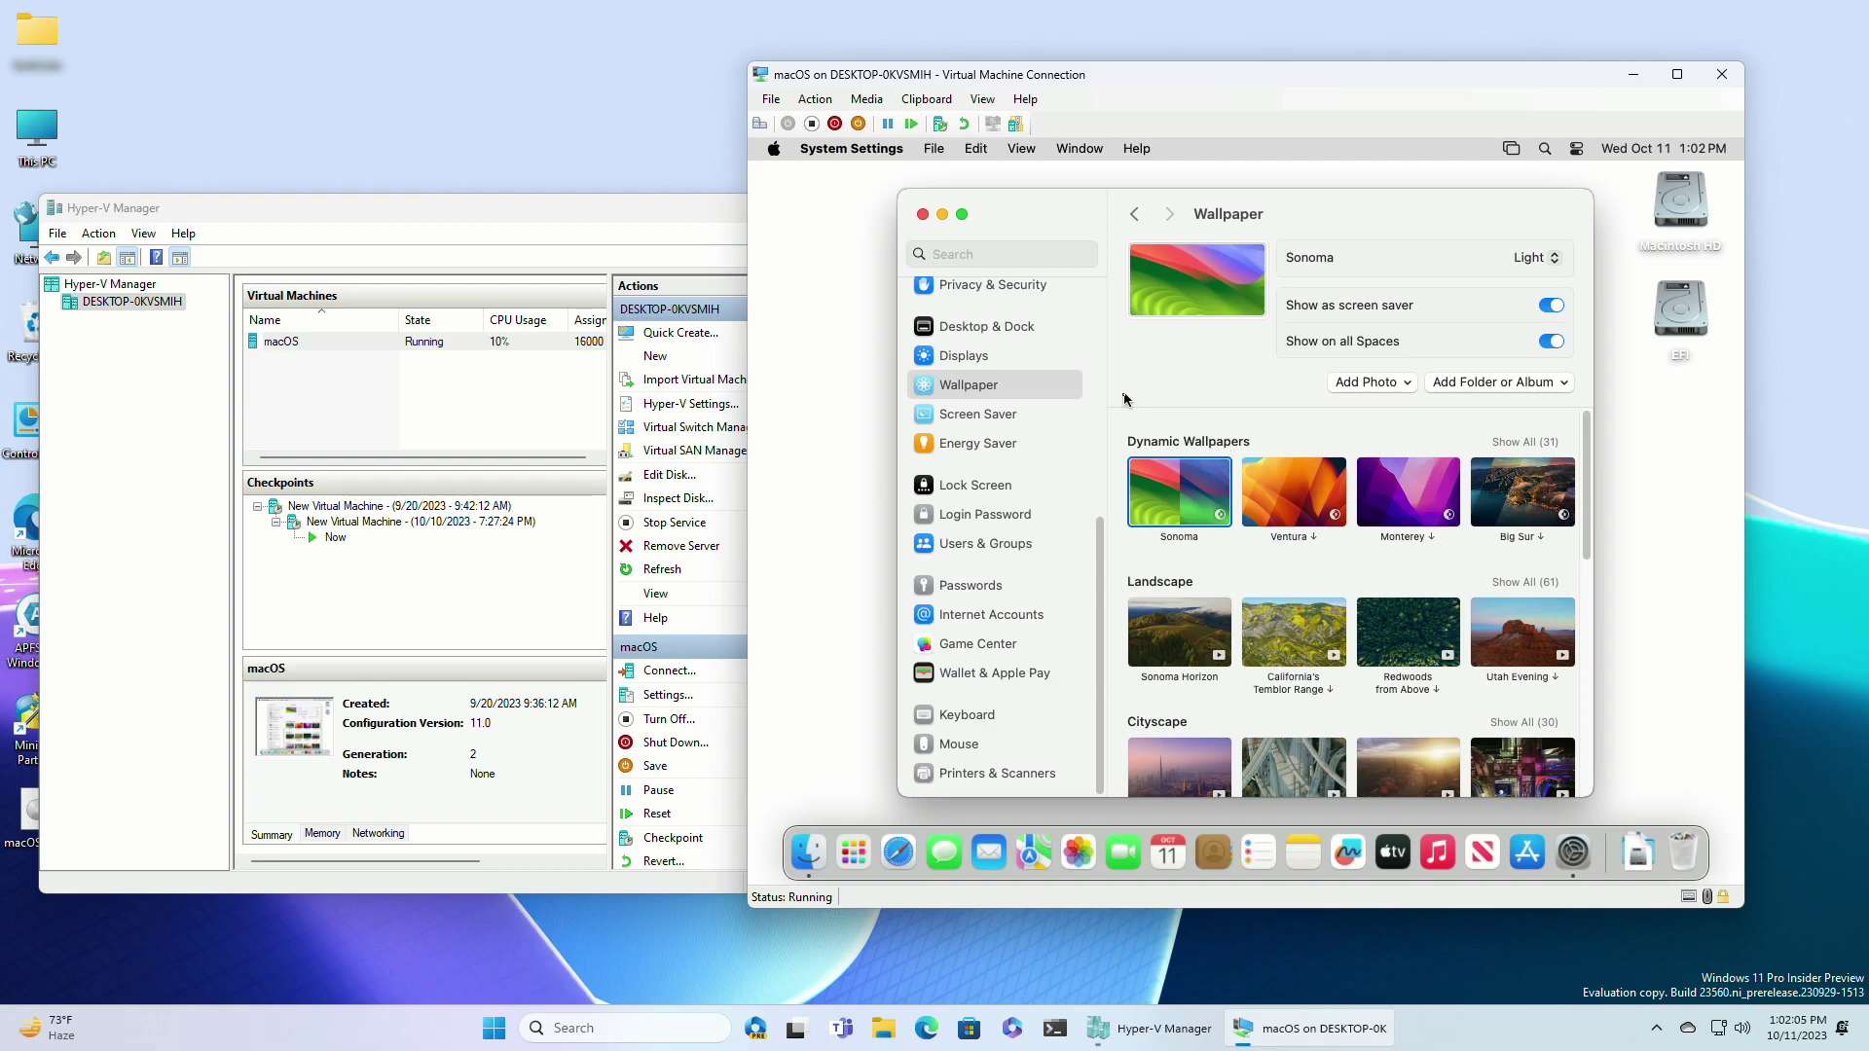
{"action": "left_click", "coordinate": [1051, 396]}
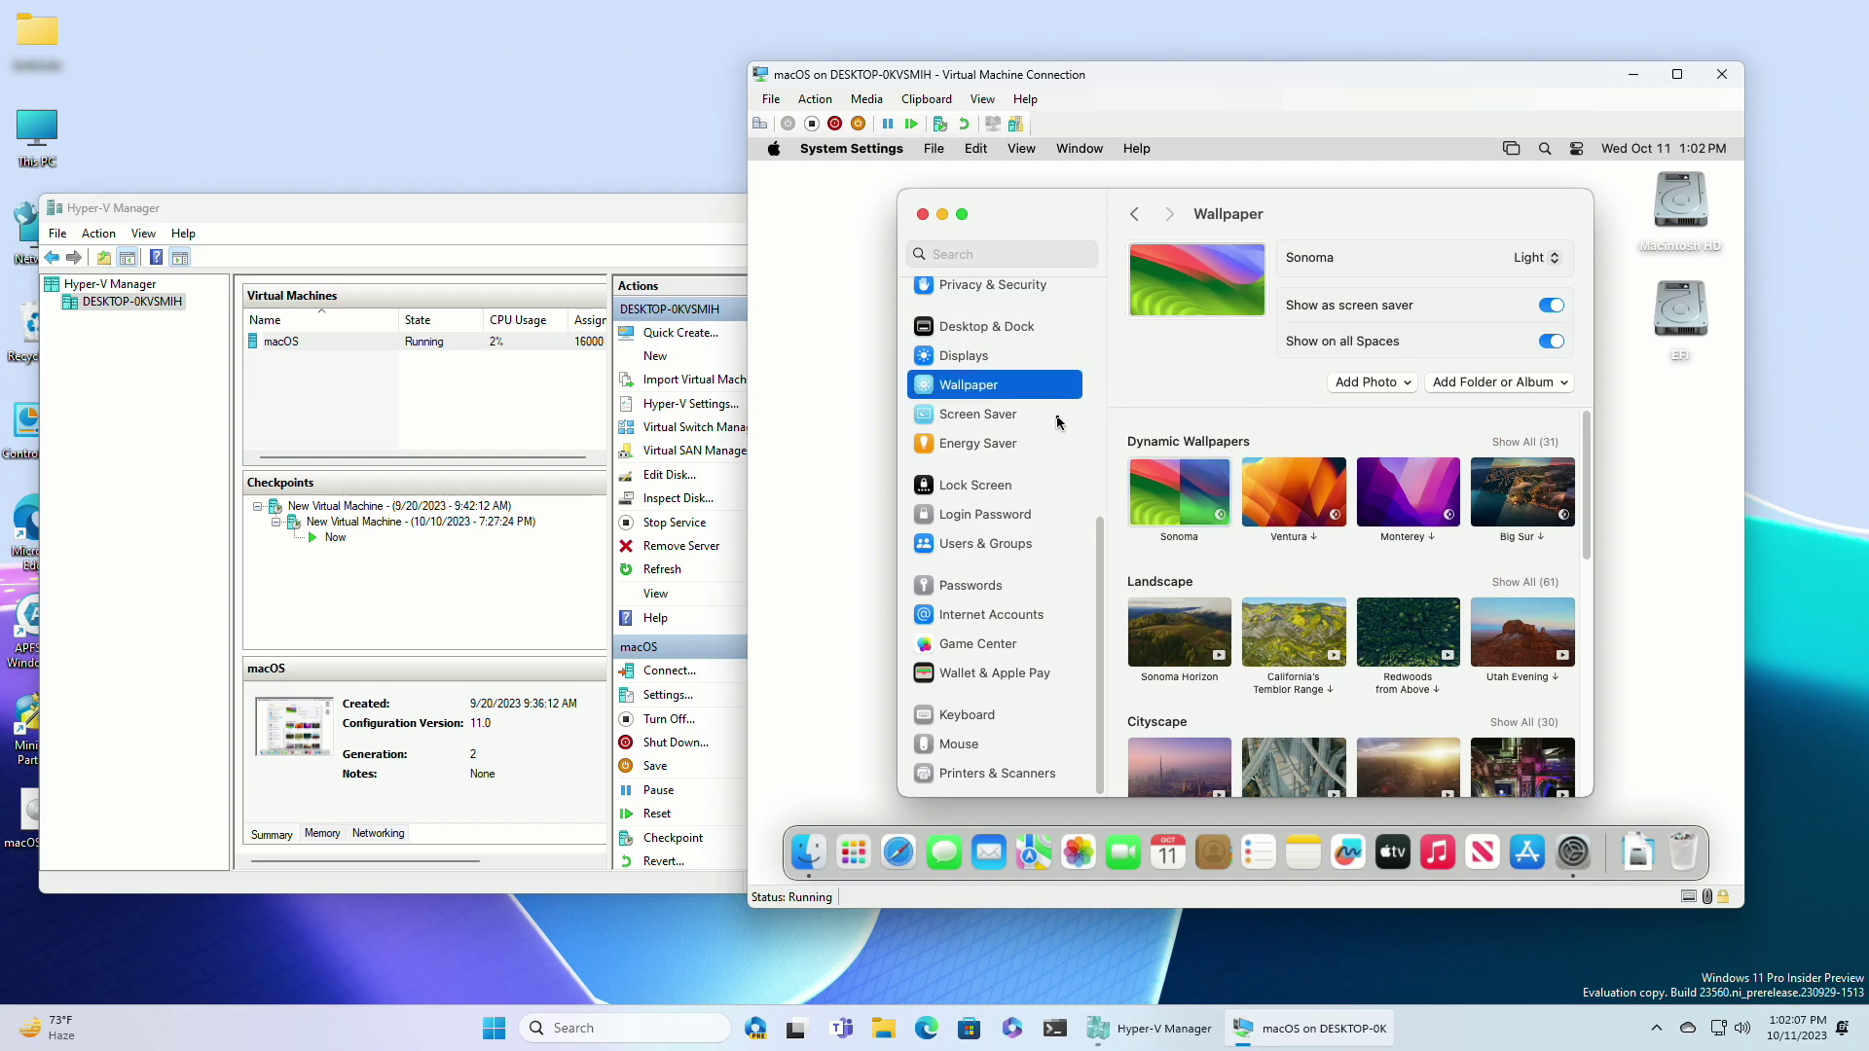
Review the Screen Saver, Energy Saver, Lock Screen, Login Password, and Users & Groups settings
{"action": "left_click", "coordinate": [1058, 421]}
{"action": "left_click", "coordinate": [1058, 445]}
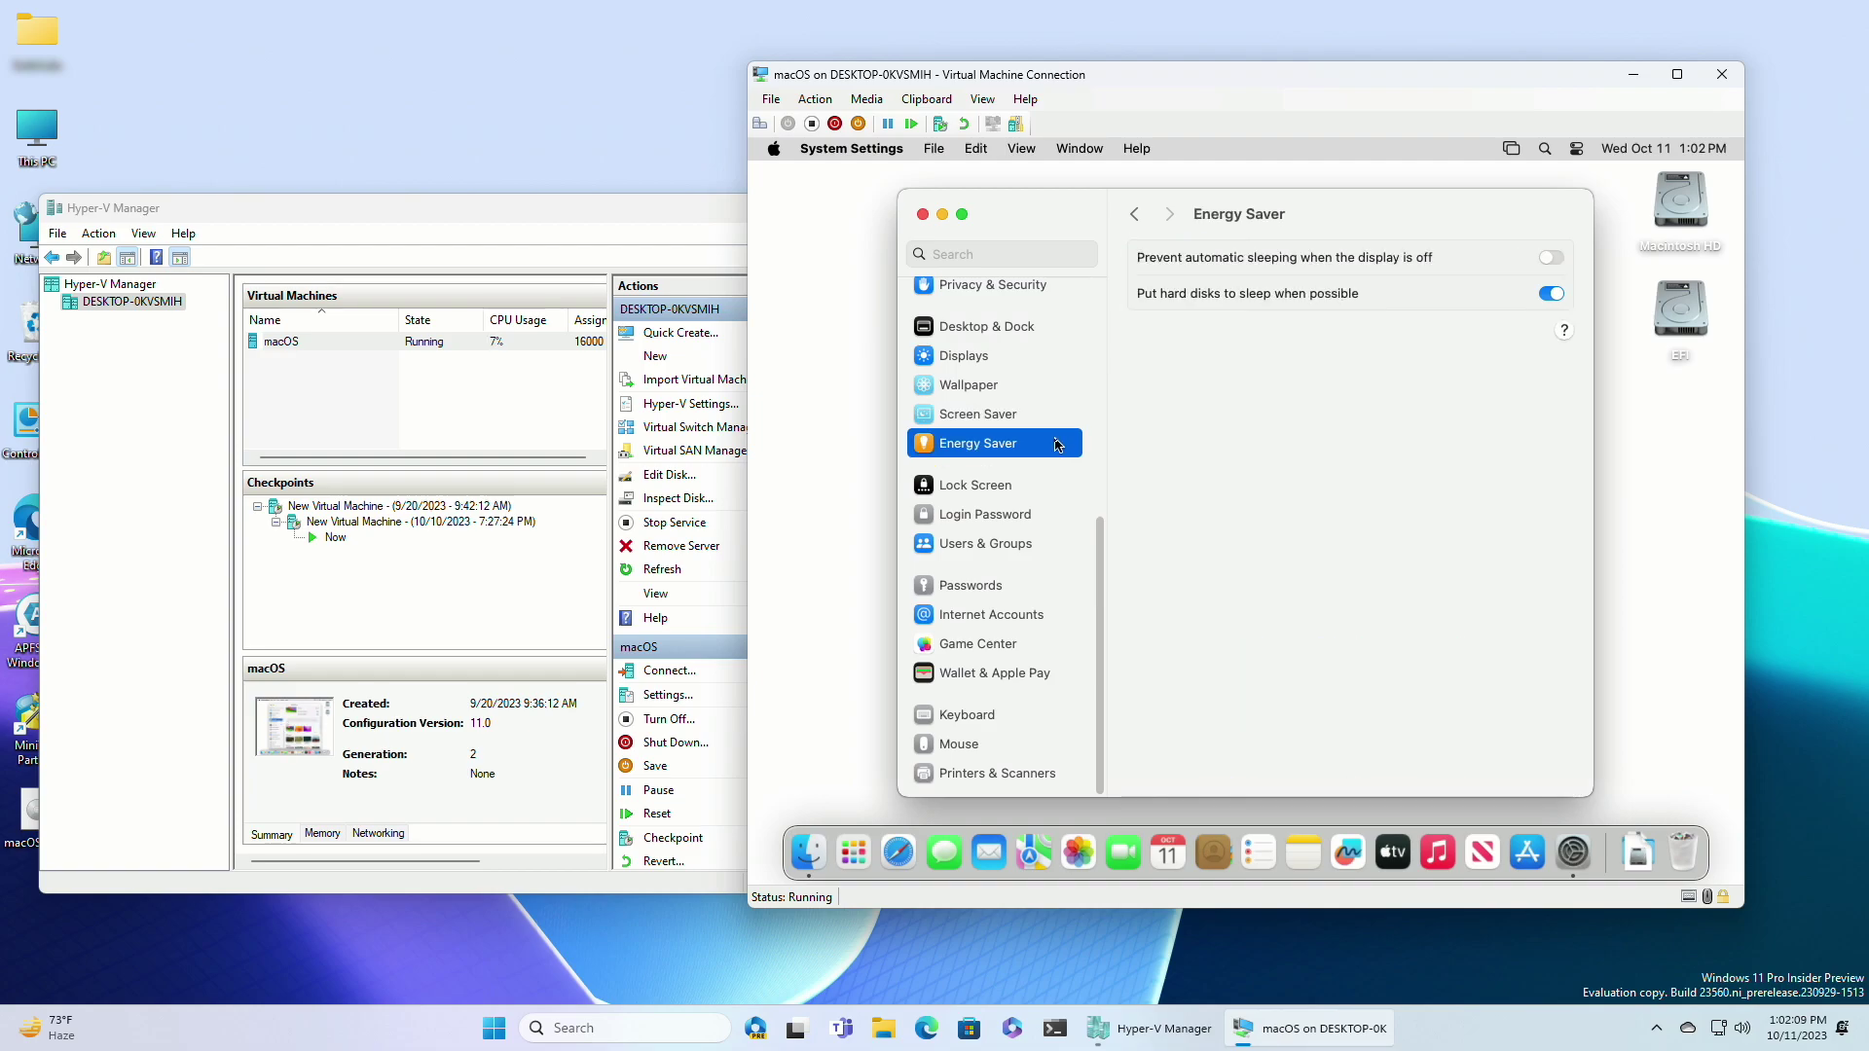
{"action": "left_click", "coordinate": [1052, 498]}
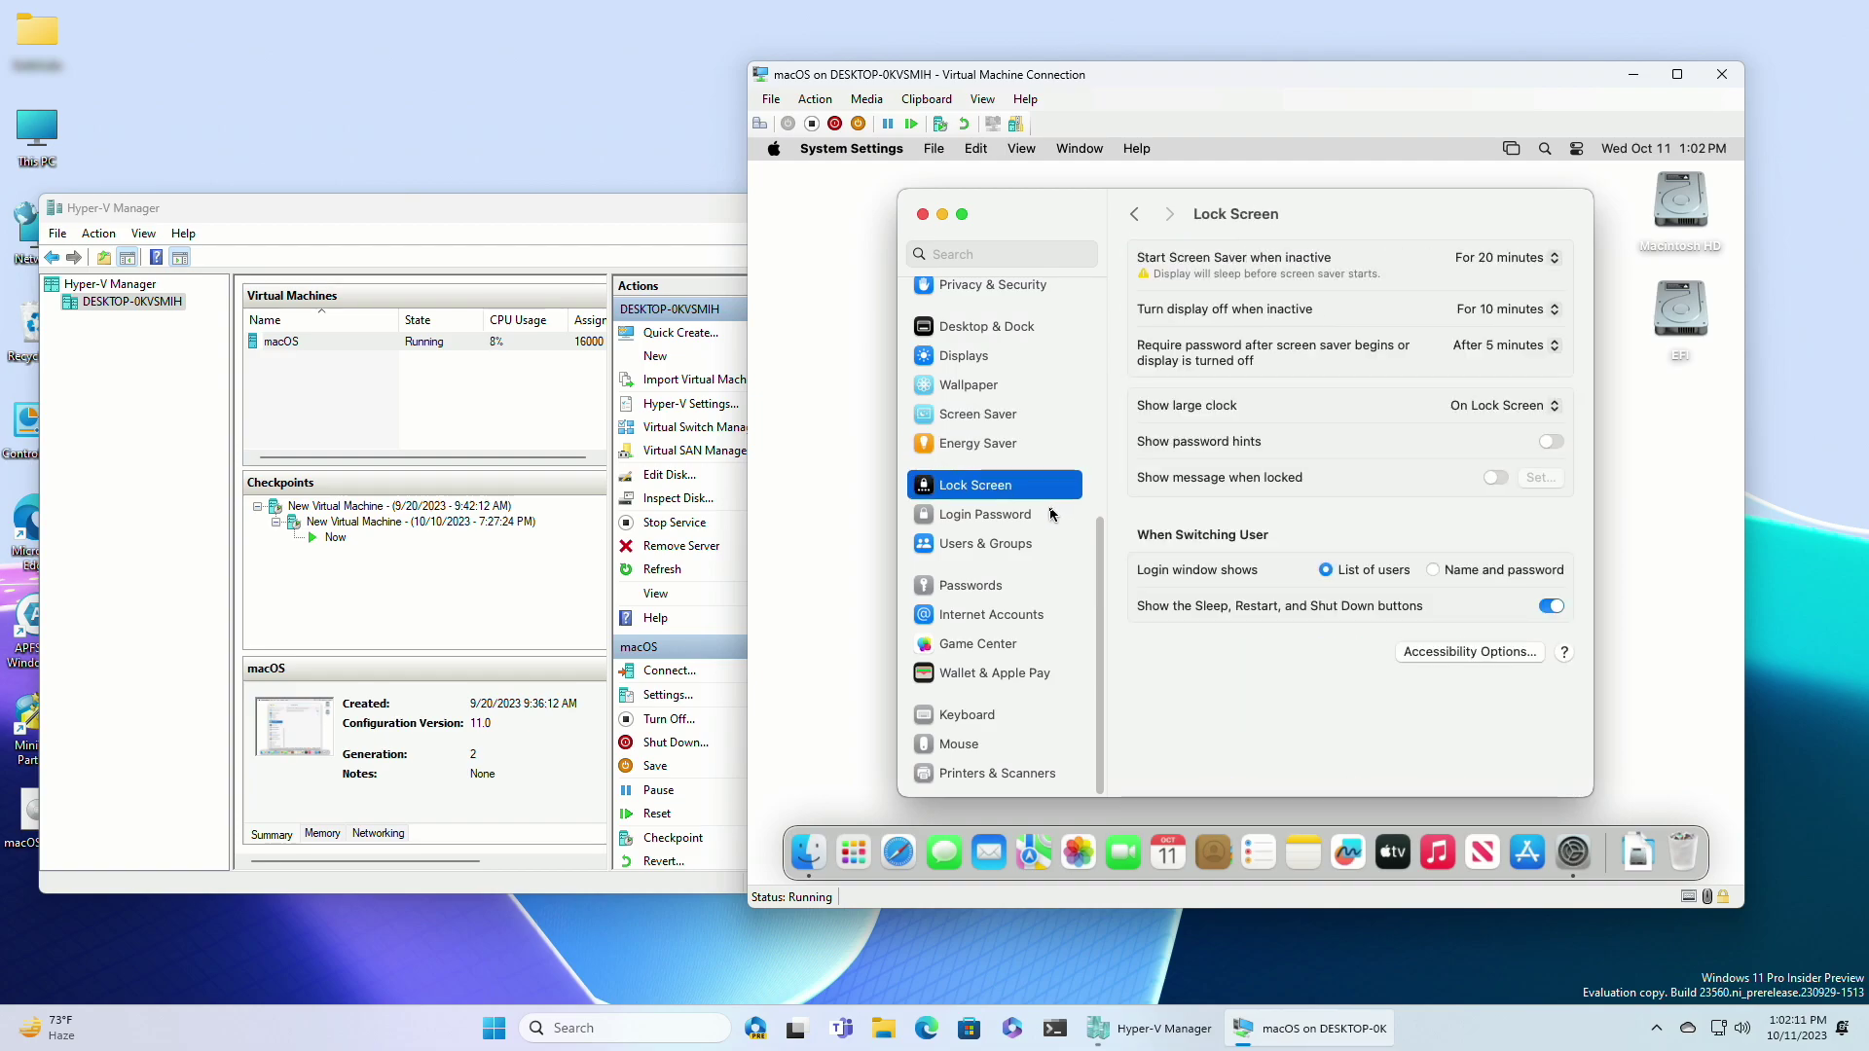
{"action": "left_click", "coordinate": [1050, 514]}
{"action": "left_click", "coordinate": [1024, 545]}
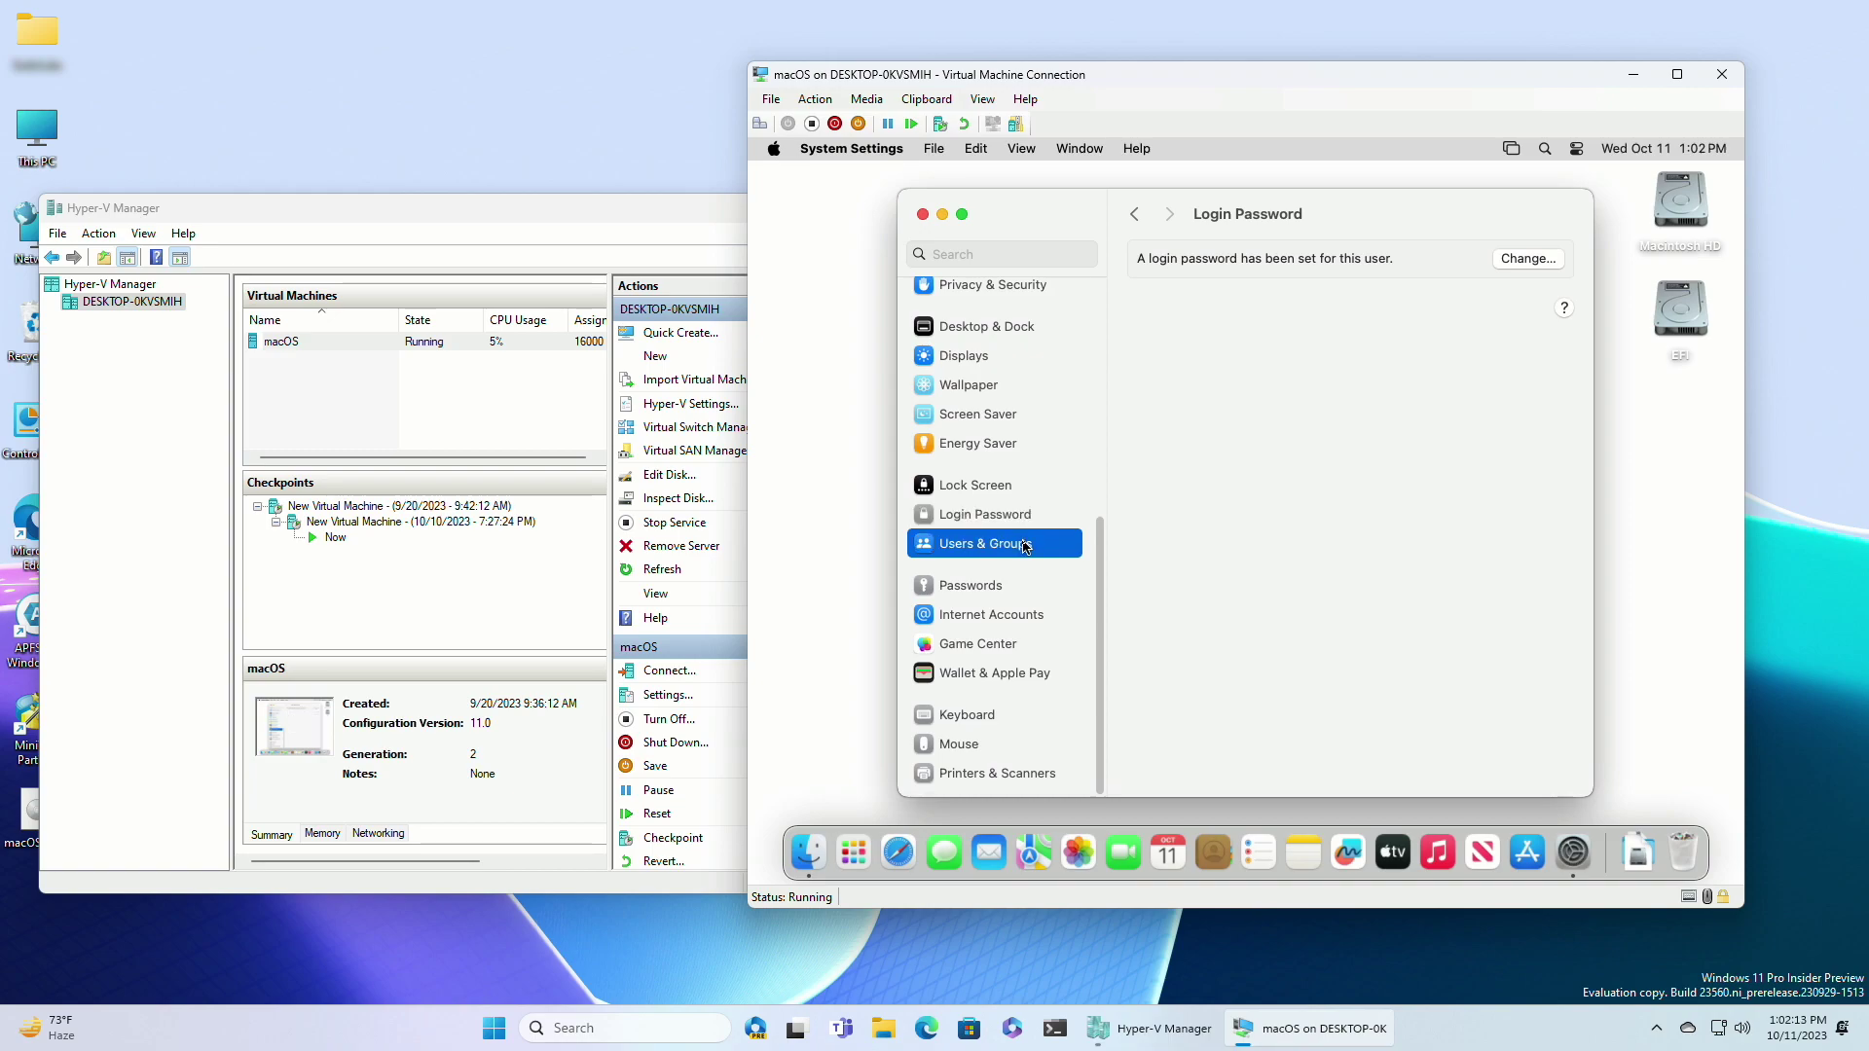
Review the Passwords, Internet Accounts, Game Center, and Wallet & Apple Pay settings
{"action": "left_click", "coordinate": [1012, 583]}
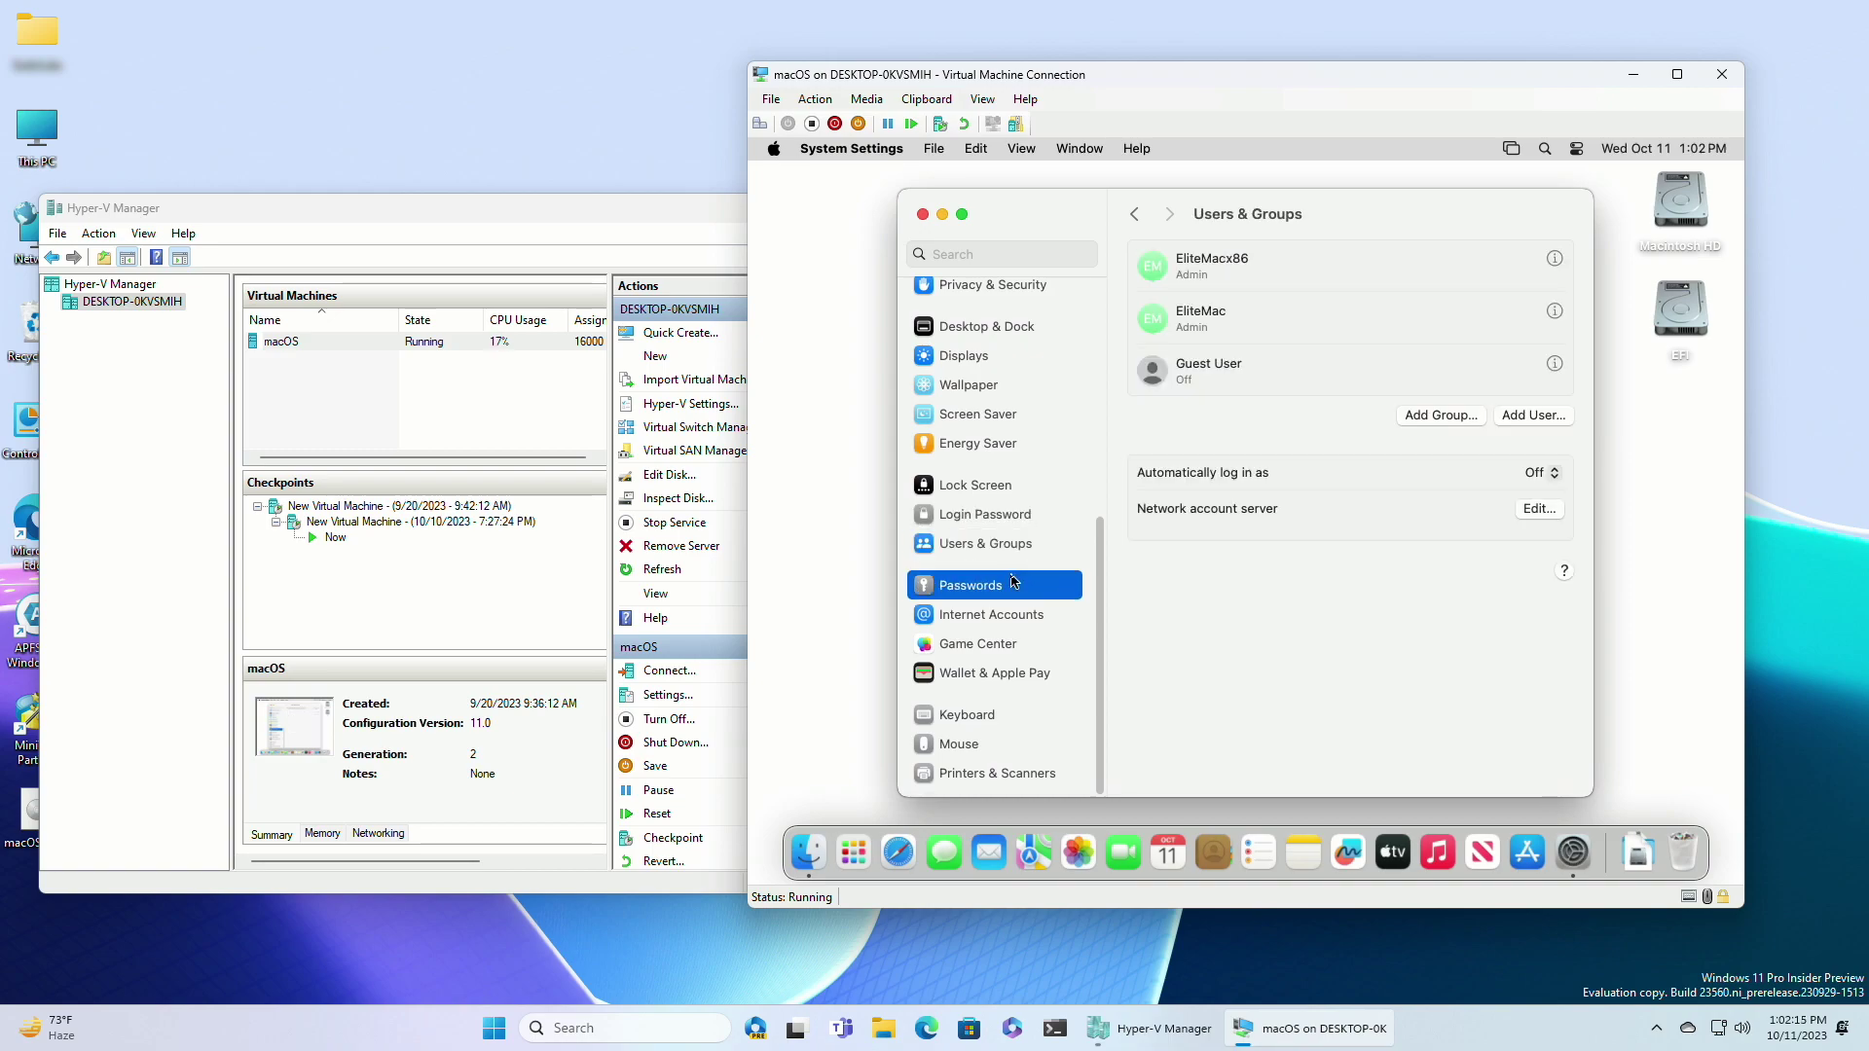
{"action": "left_click", "coordinate": [1013, 617]}
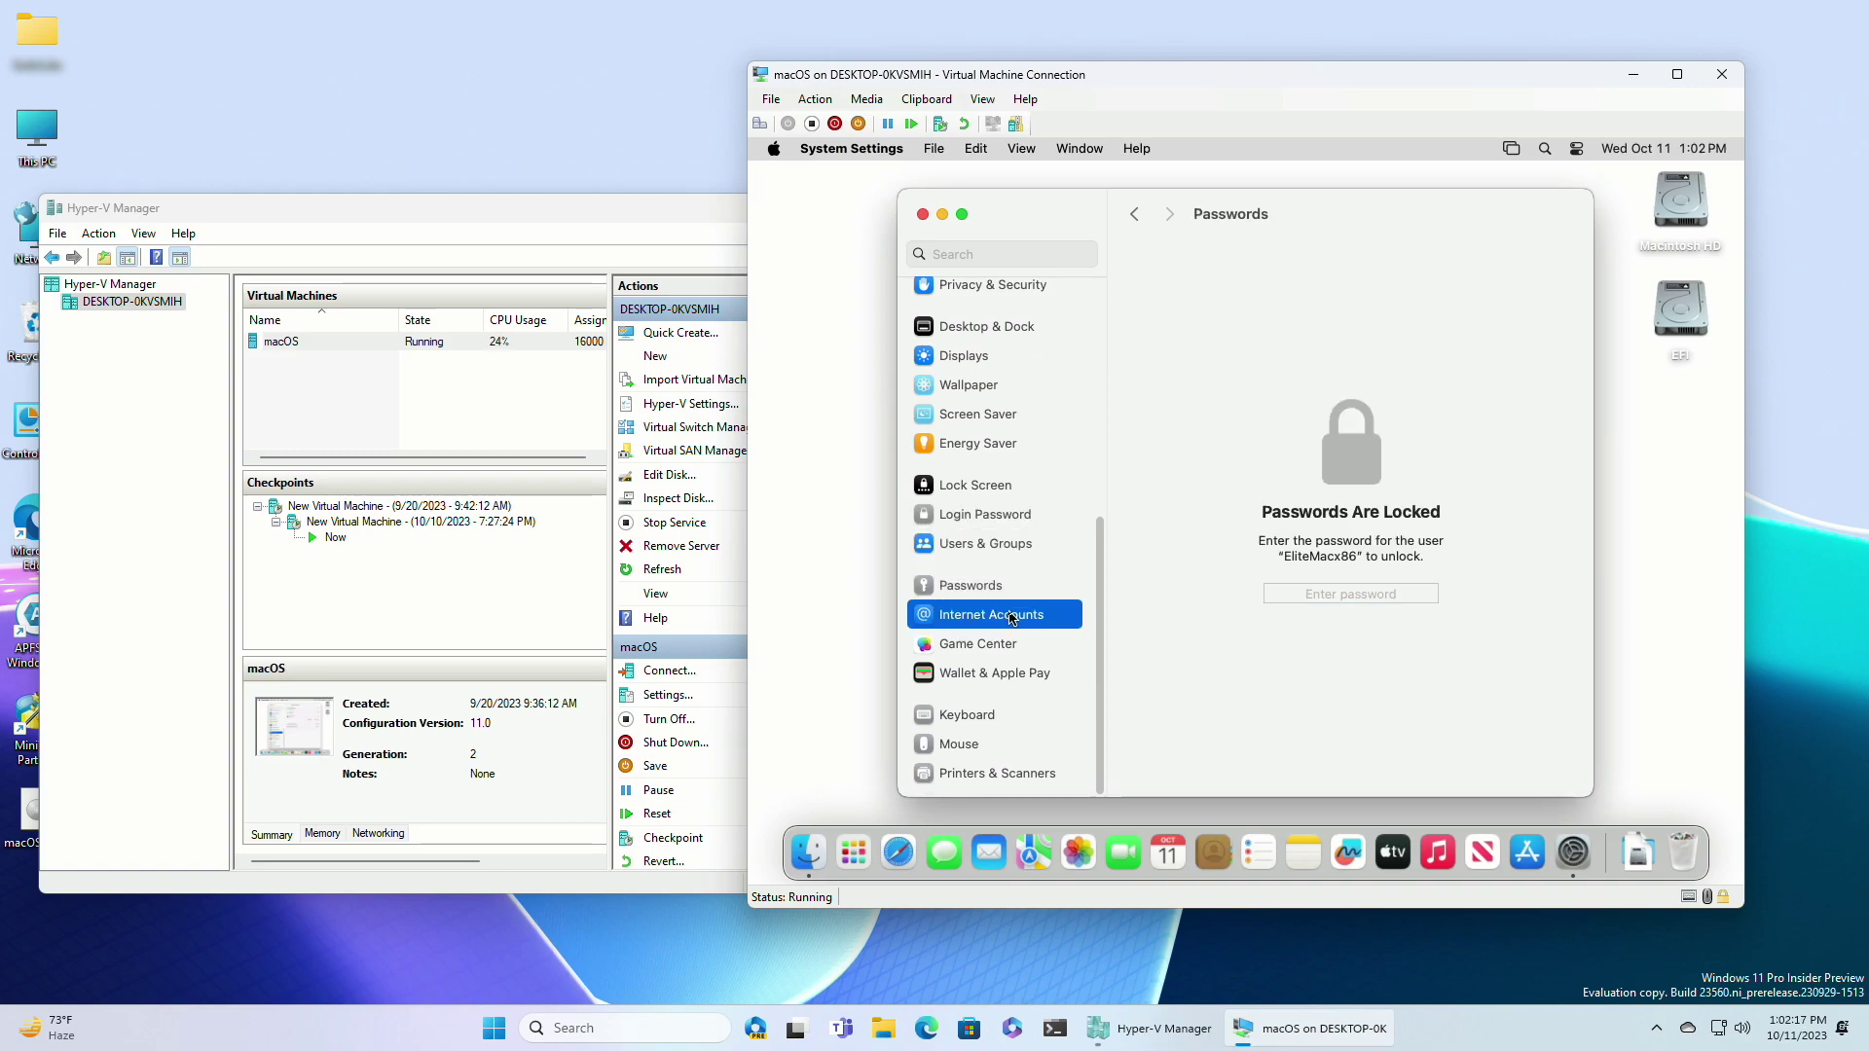
{"action": "left_click", "coordinate": [1013, 645]}
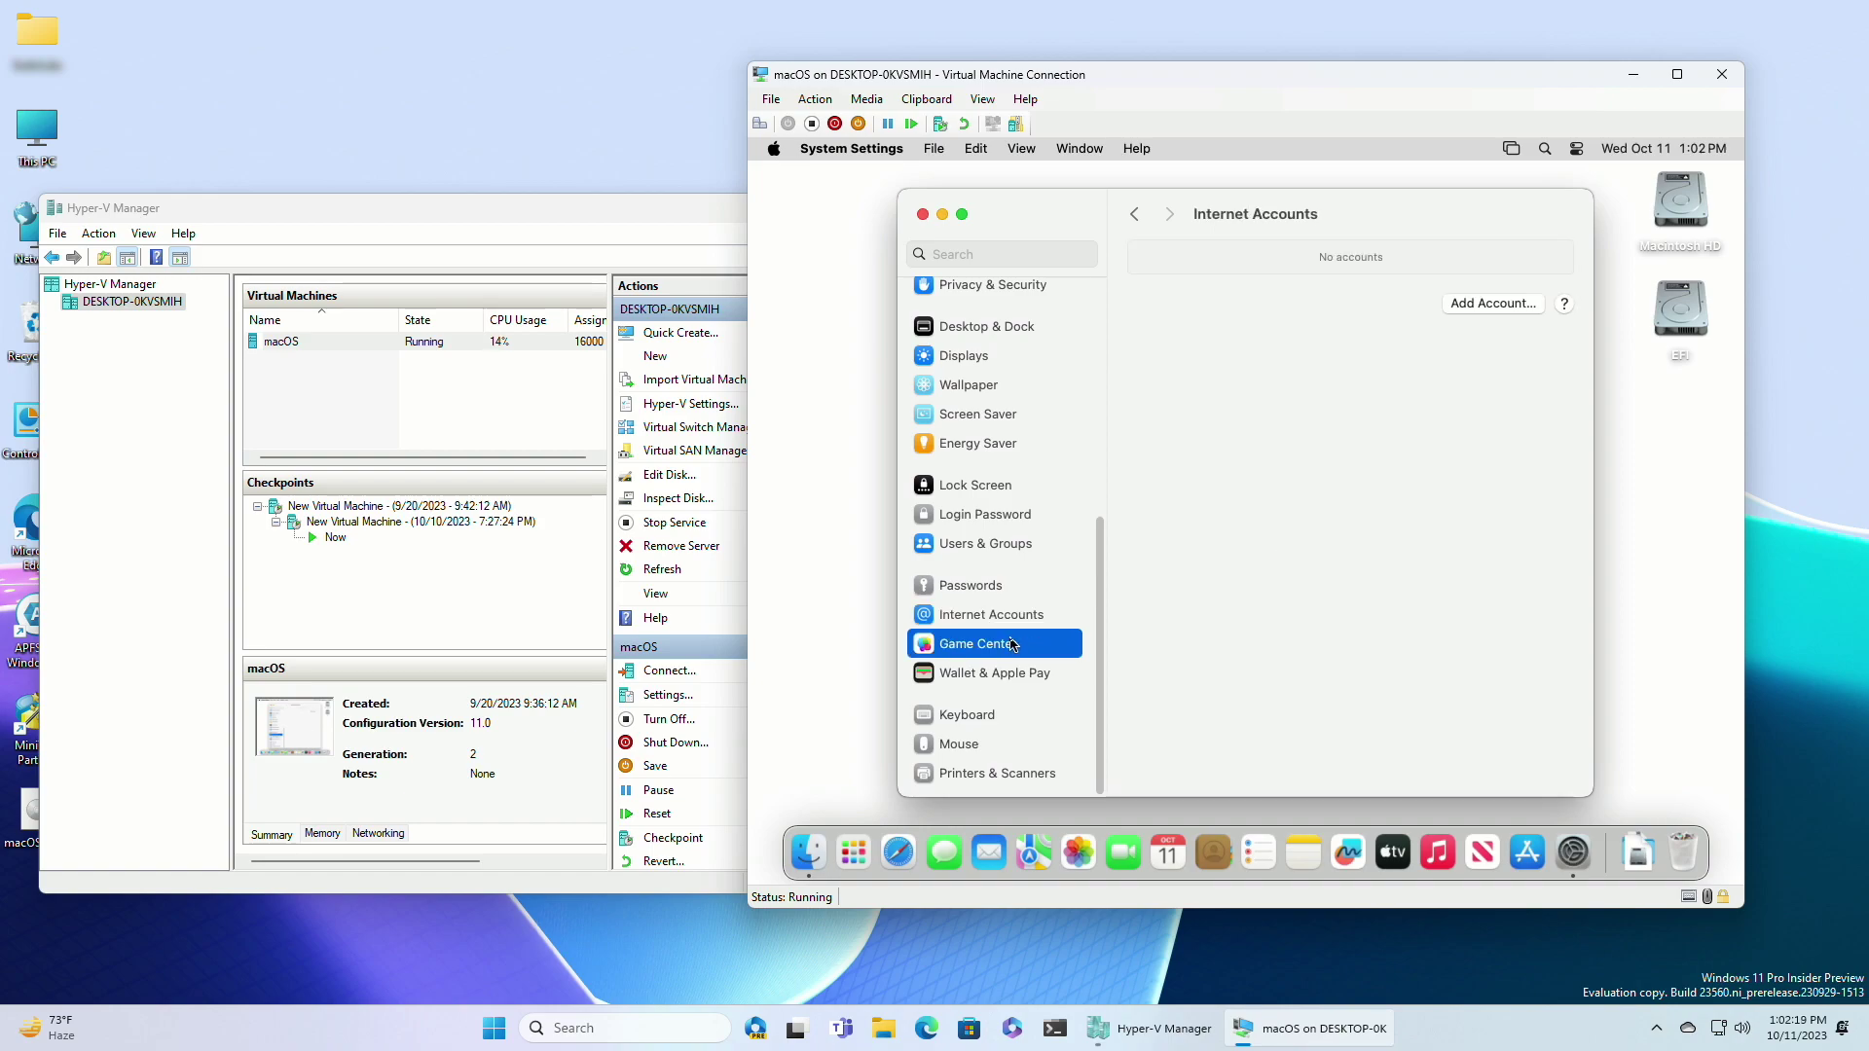
{"action": "left_click", "coordinate": [1012, 671]}
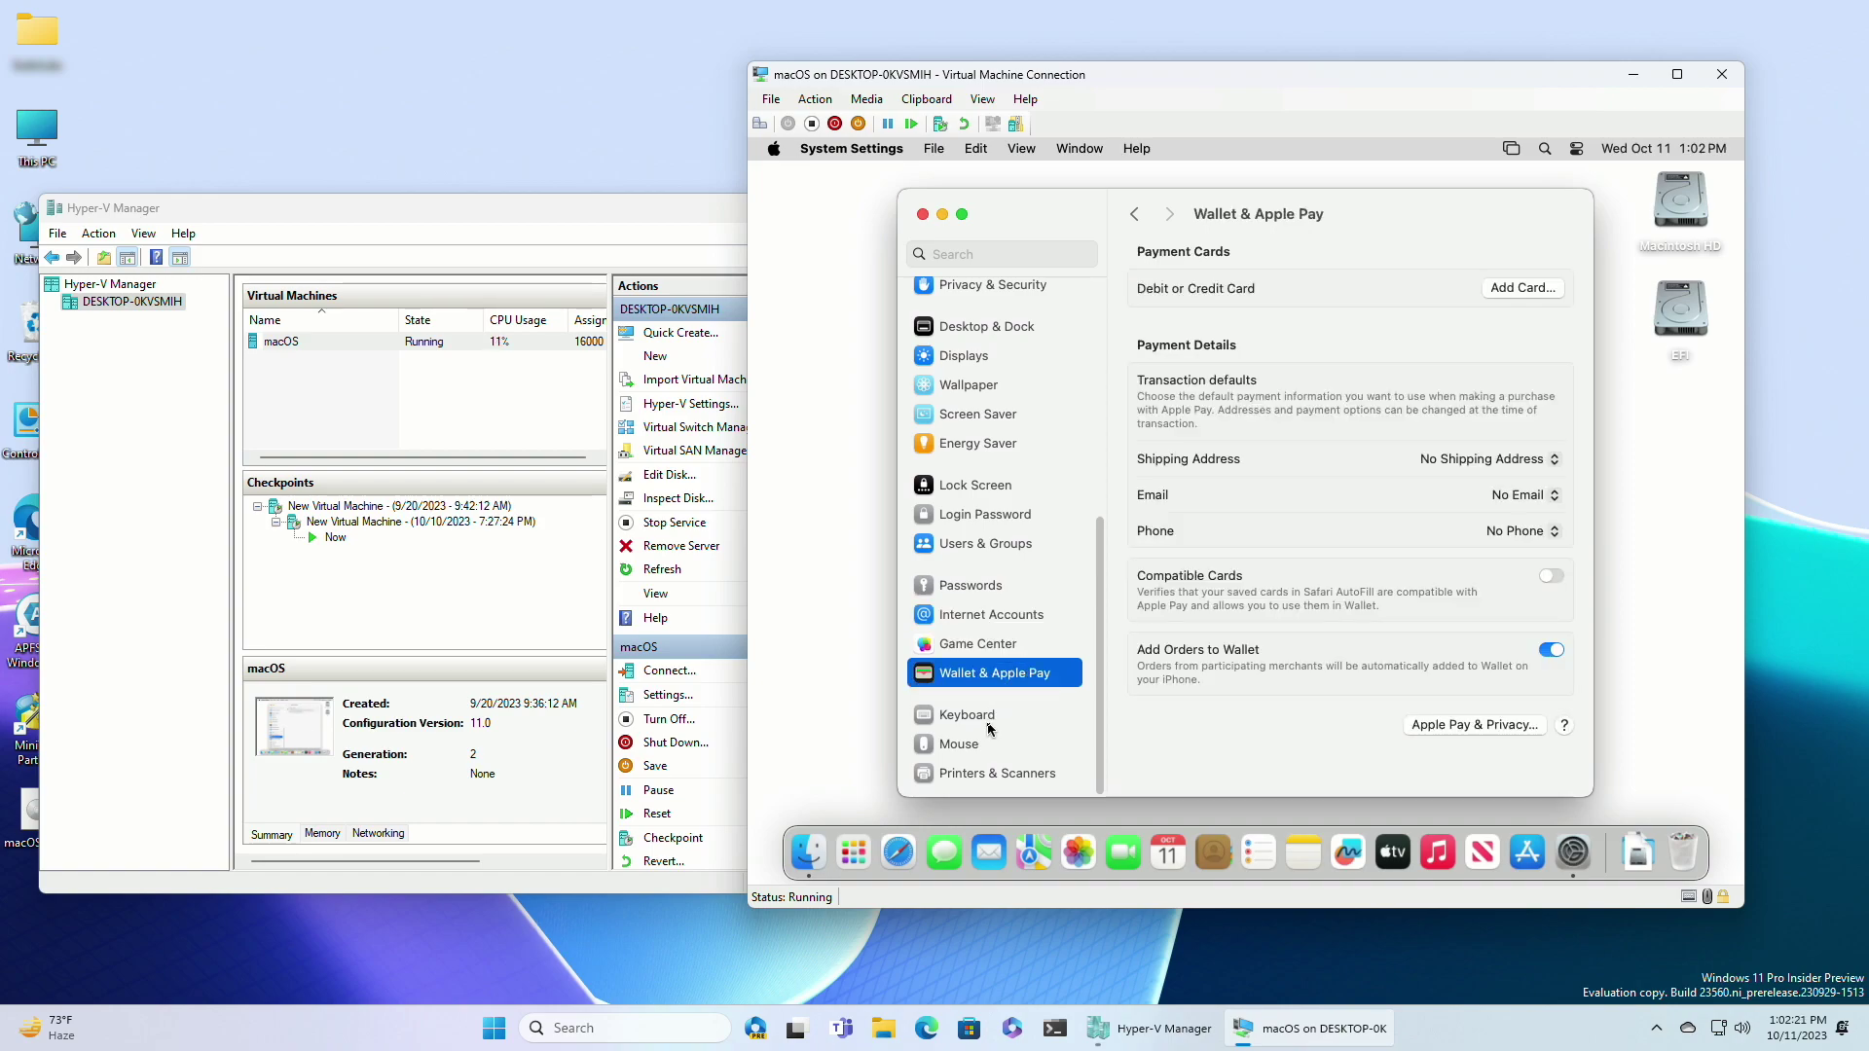
Review the Keyboard, Mouse, and Printers & Scanners settings, and close System Settings
{"action": "left_click", "coordinate": [990, 726]}
{"action": "left_click", "coordinate": [982, 746]}
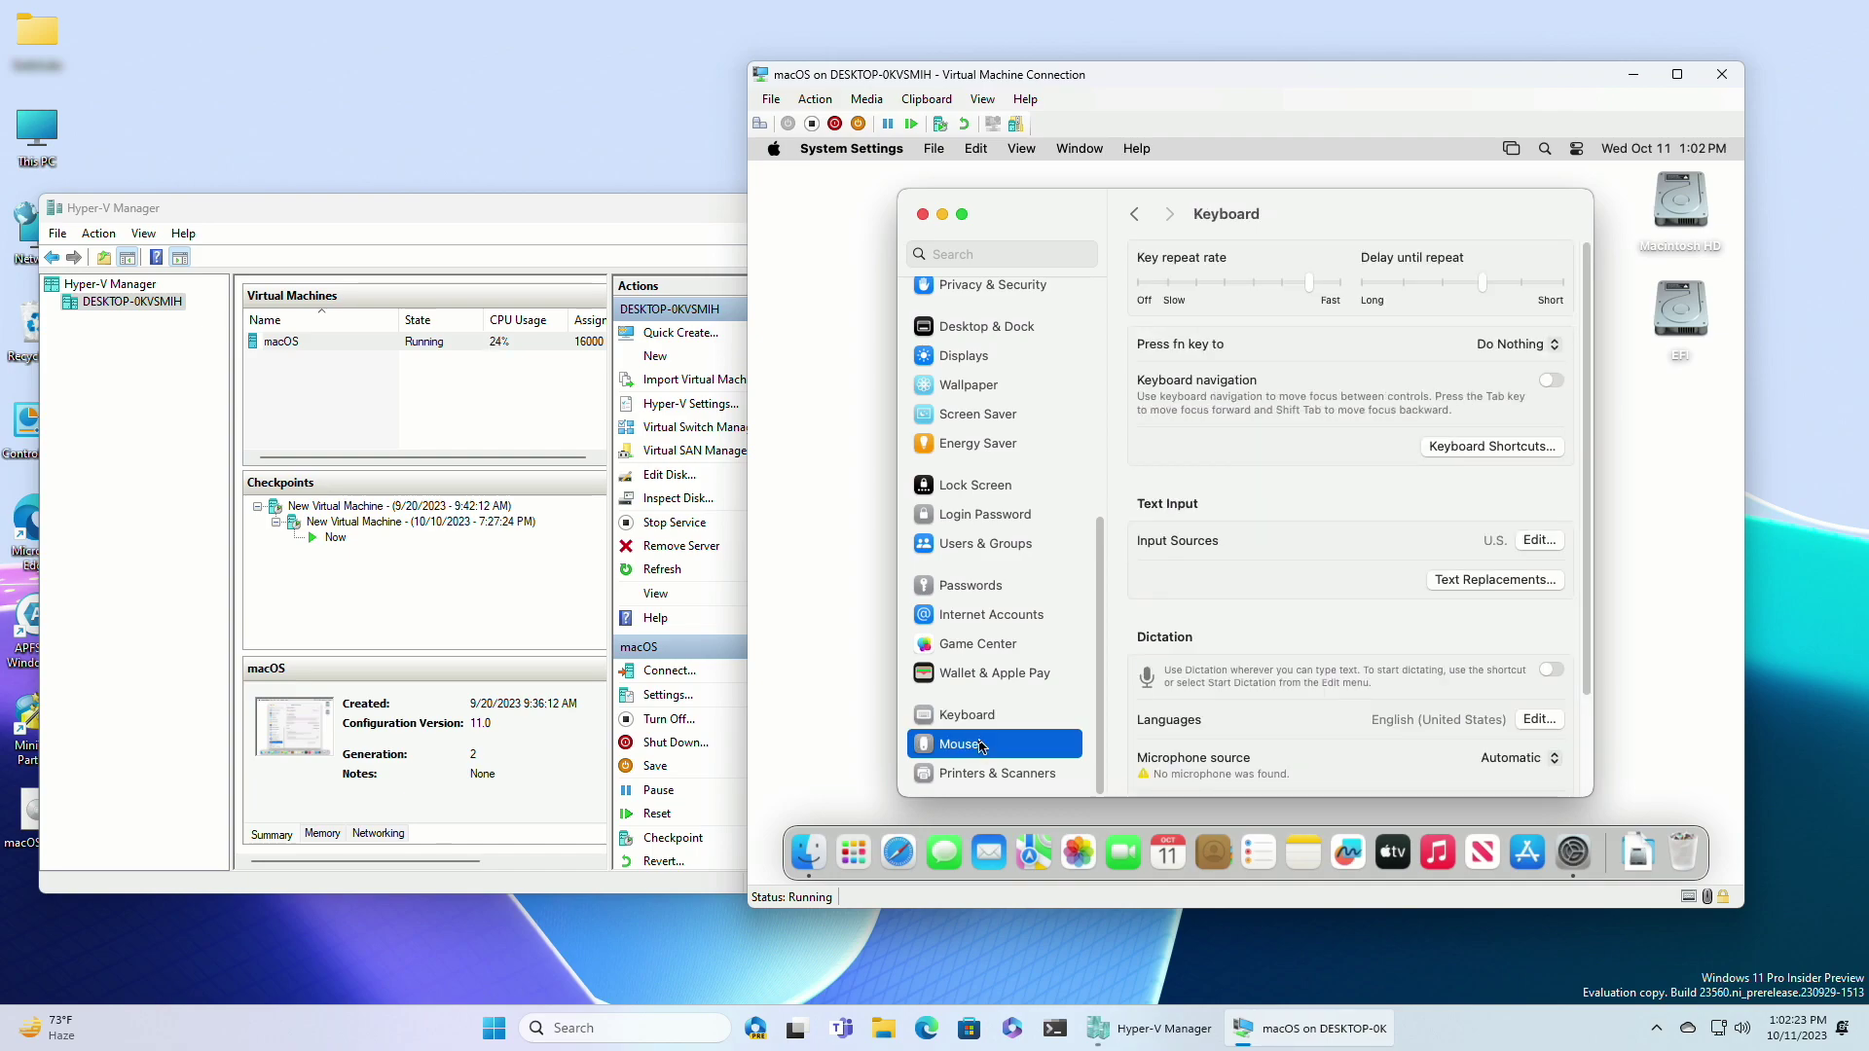
{"action": "left_click", "coordinate": [989, 776]}
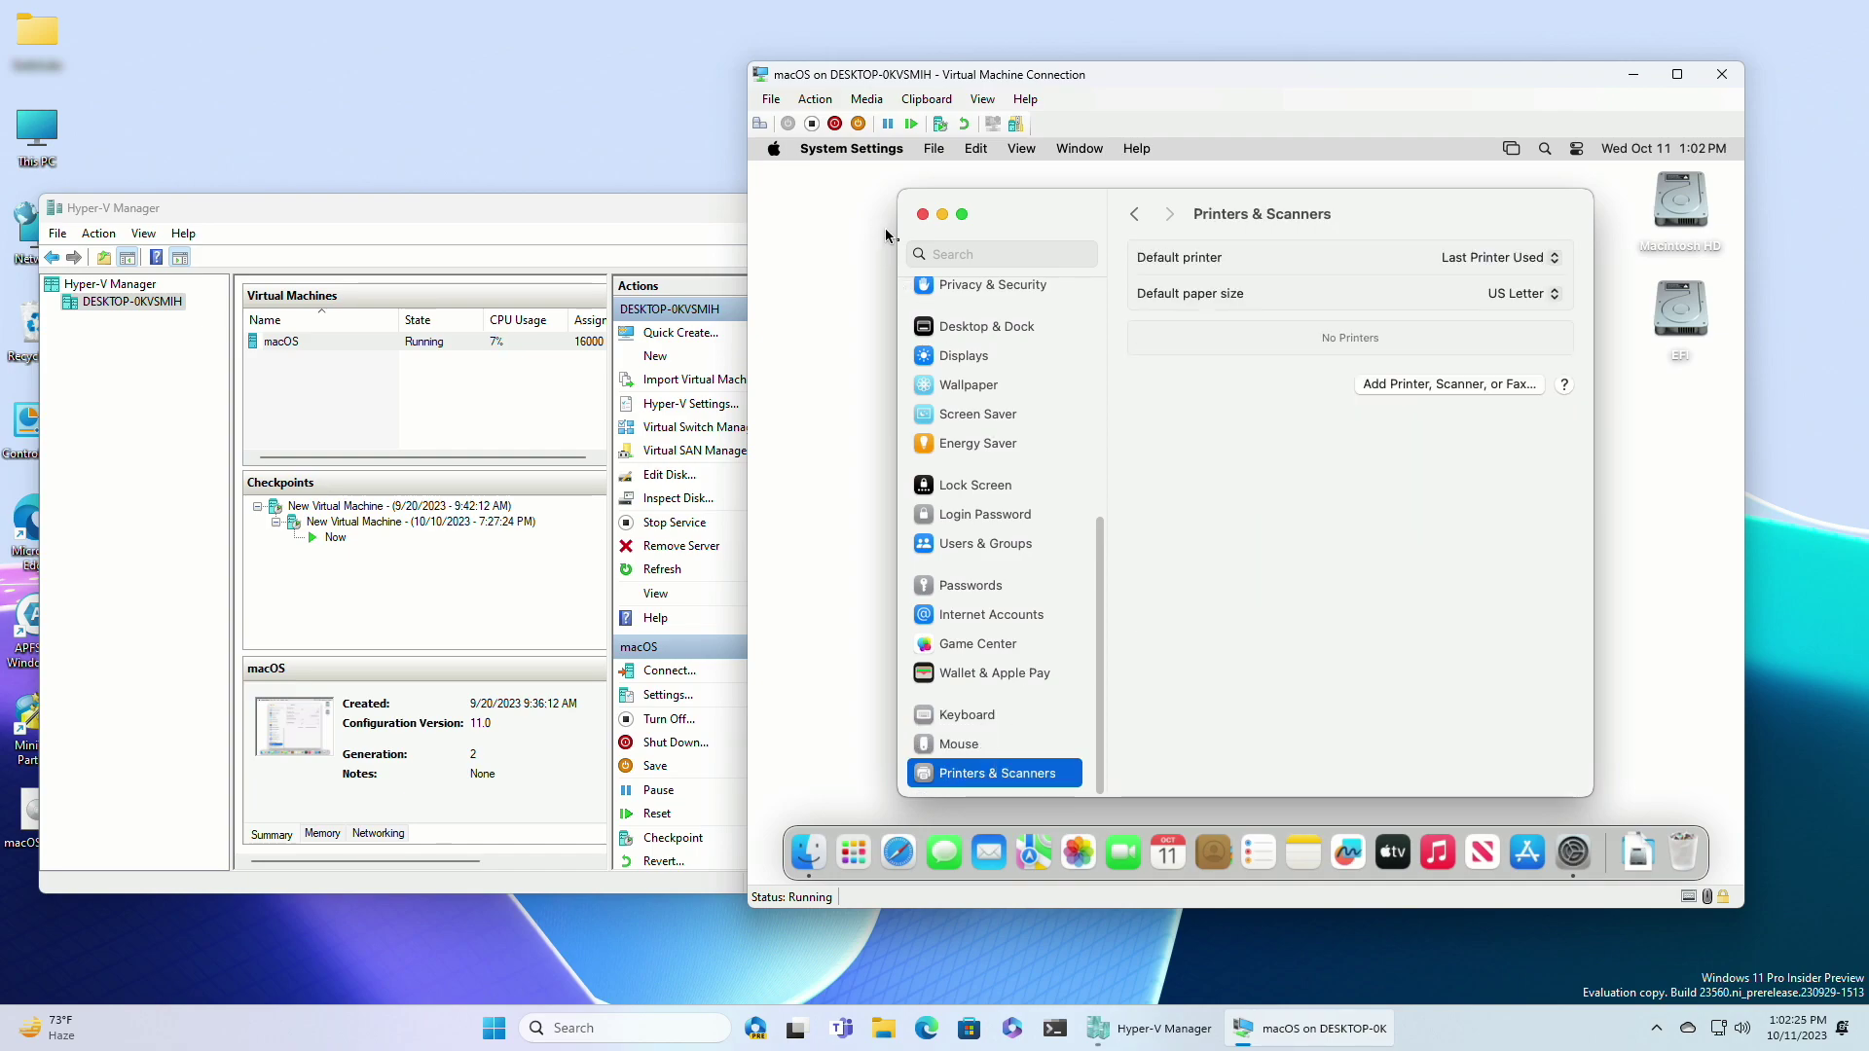
{"action": "left_click", "coordinate": [923, 215]}
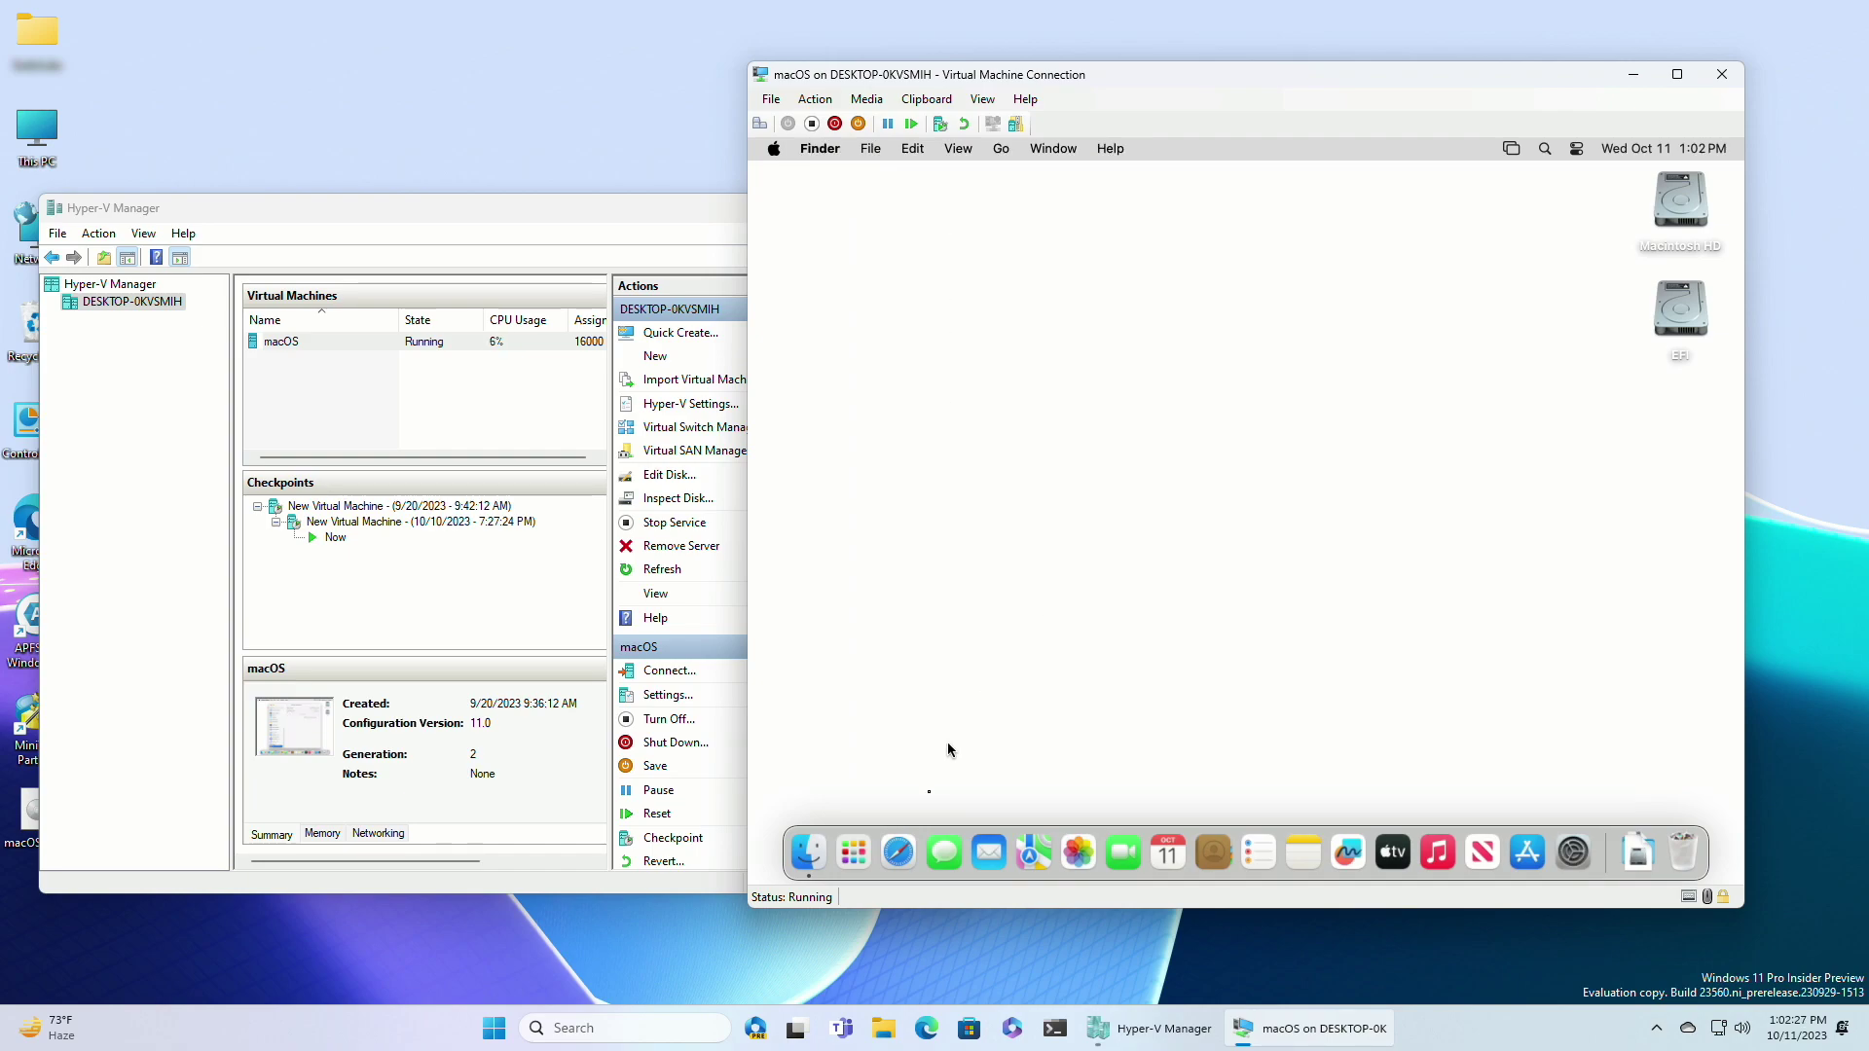
View the installed apps in Launchpad and the virtual machine's specifications in About This Mac, closing each view
{"action": "left_click", "coordinate": [853, 853]}
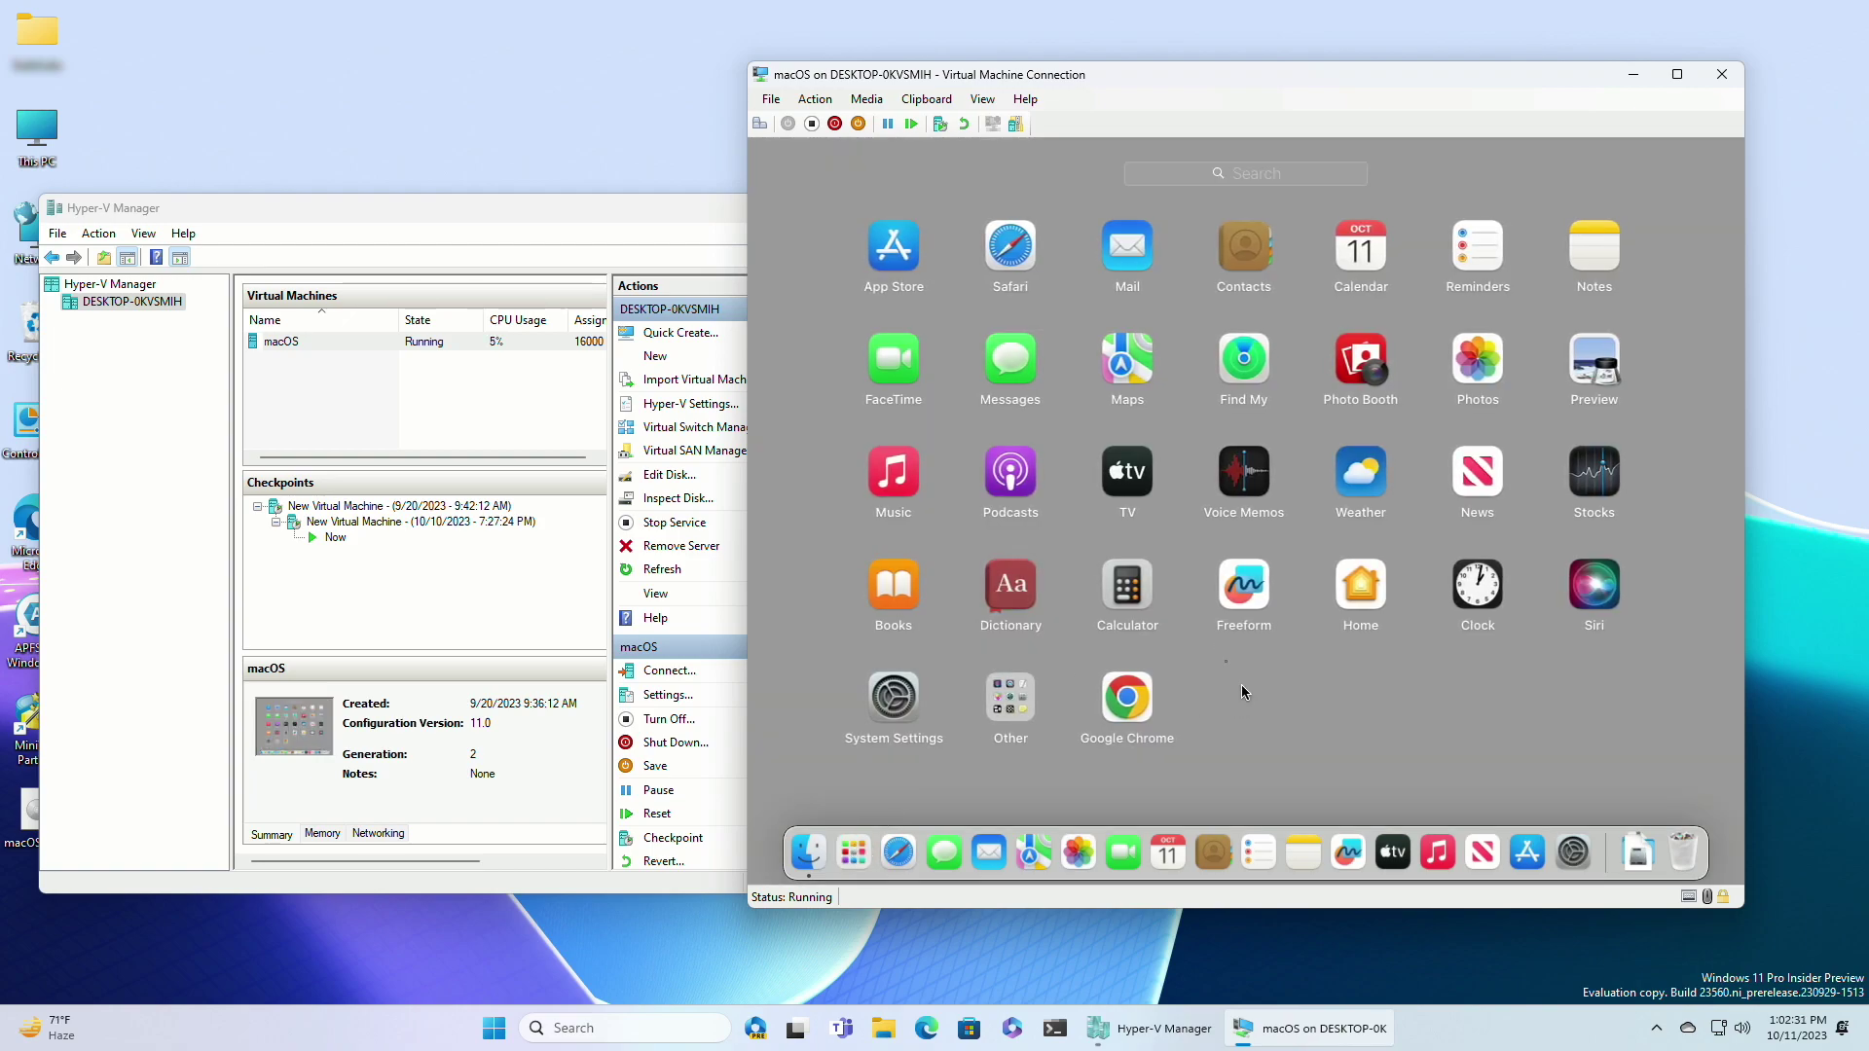
{"action": "left_click", "coordinate": [1310, 718]}
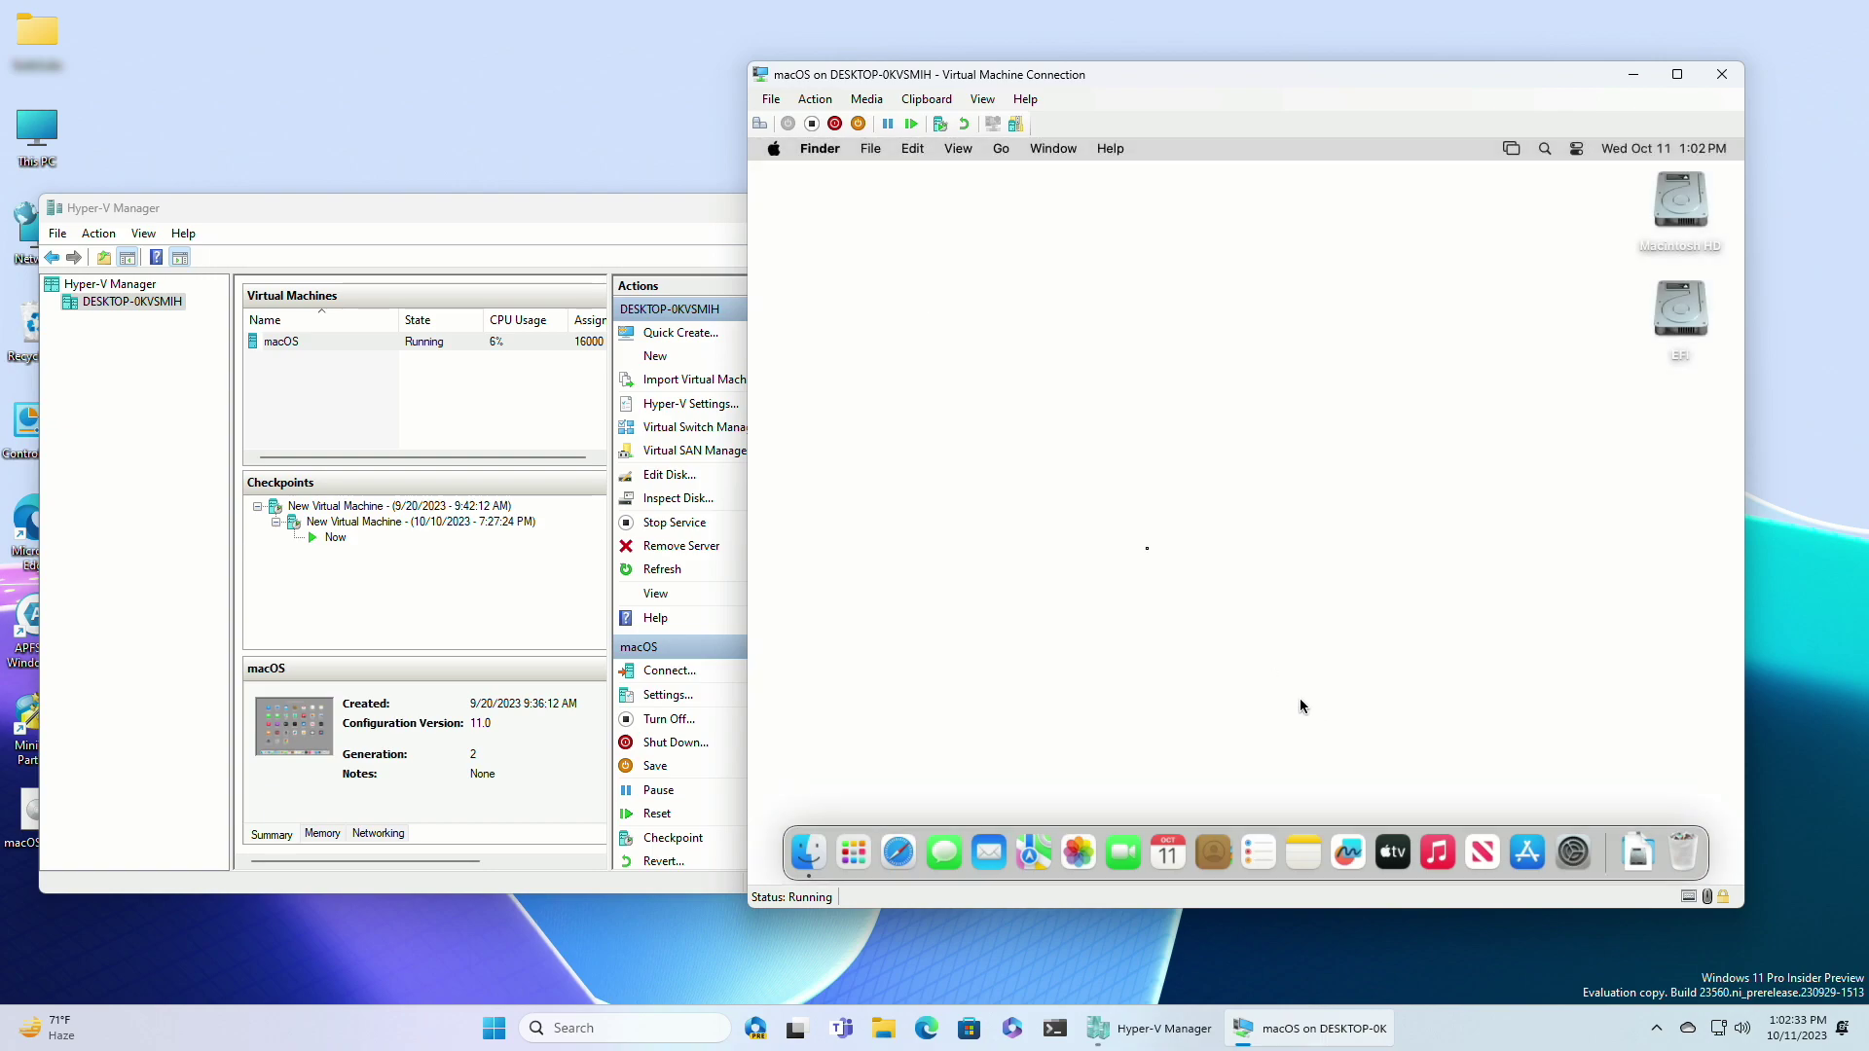
{"action": "left_click", "coordinate": [774, 148]}
{"action": "left_click", "coordinate": [784, 176]}
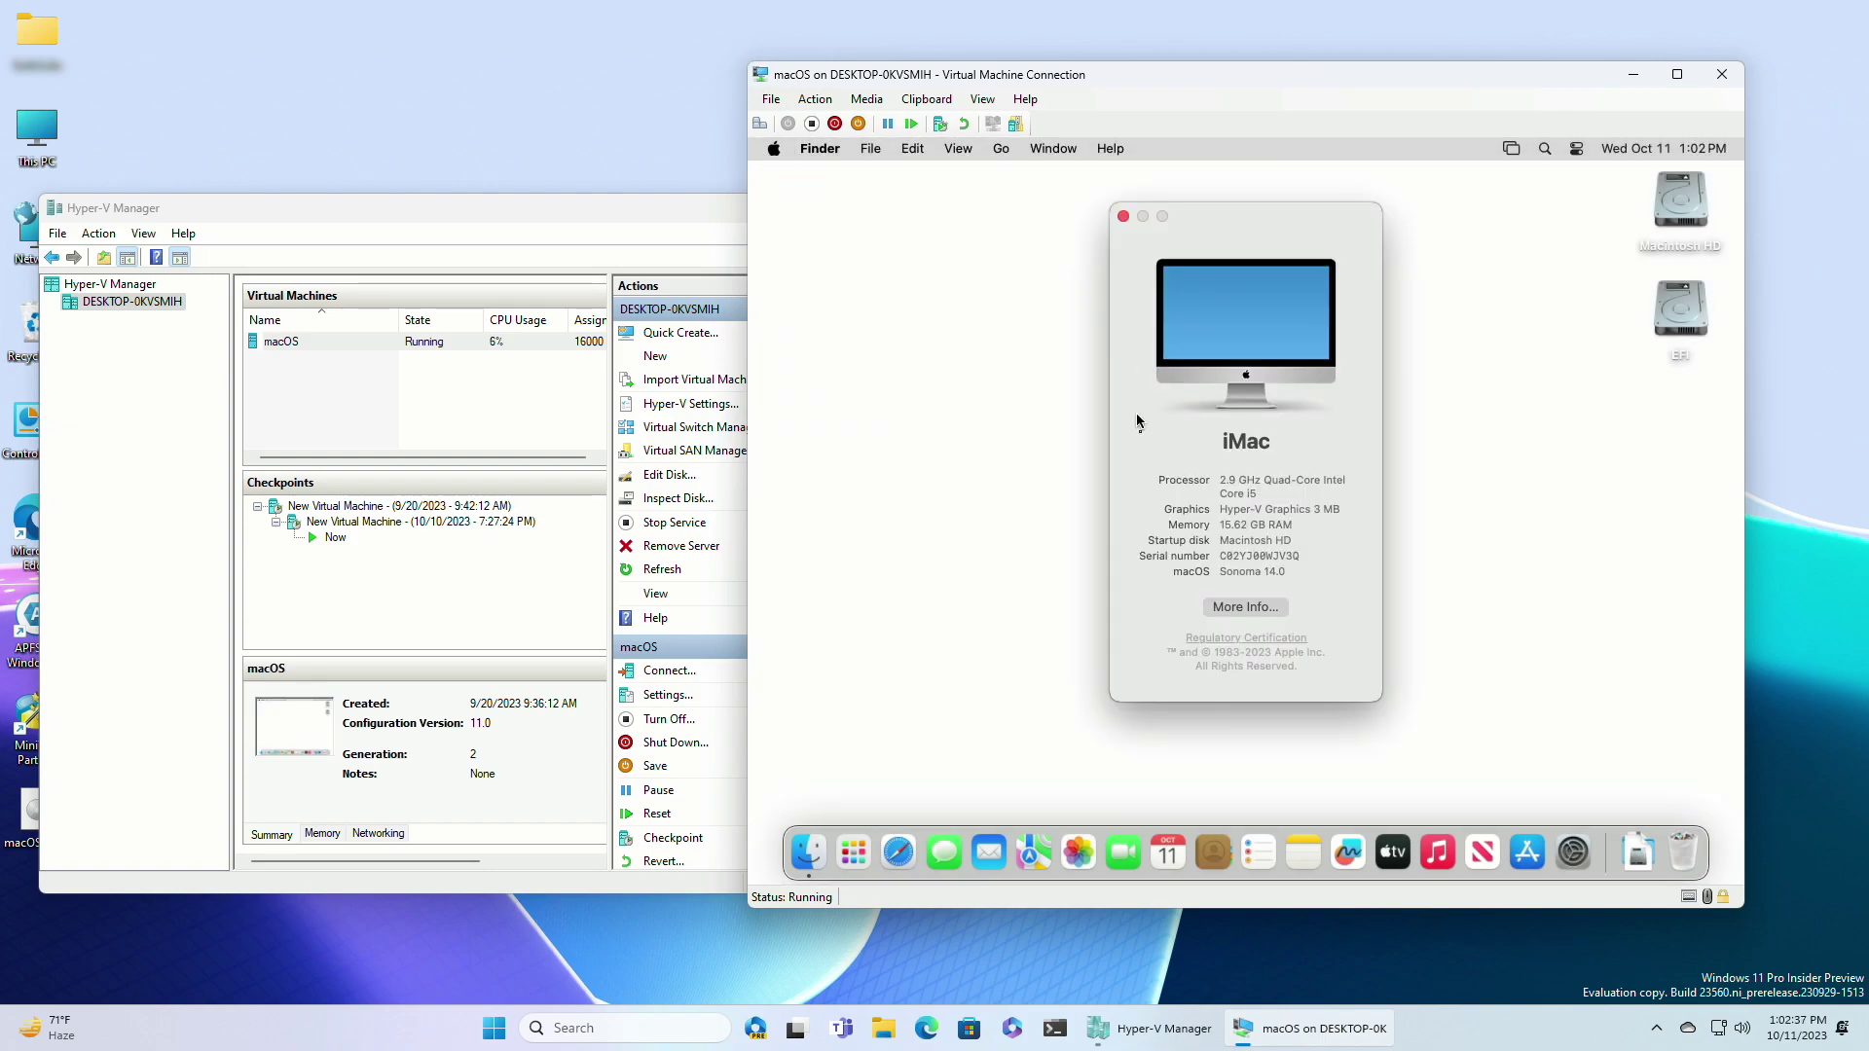
{"action": "key", "text": "super+w"}
Clean up the icons on the macOS desktop
{"action": "right_click", "coordinate": [852, 243]}
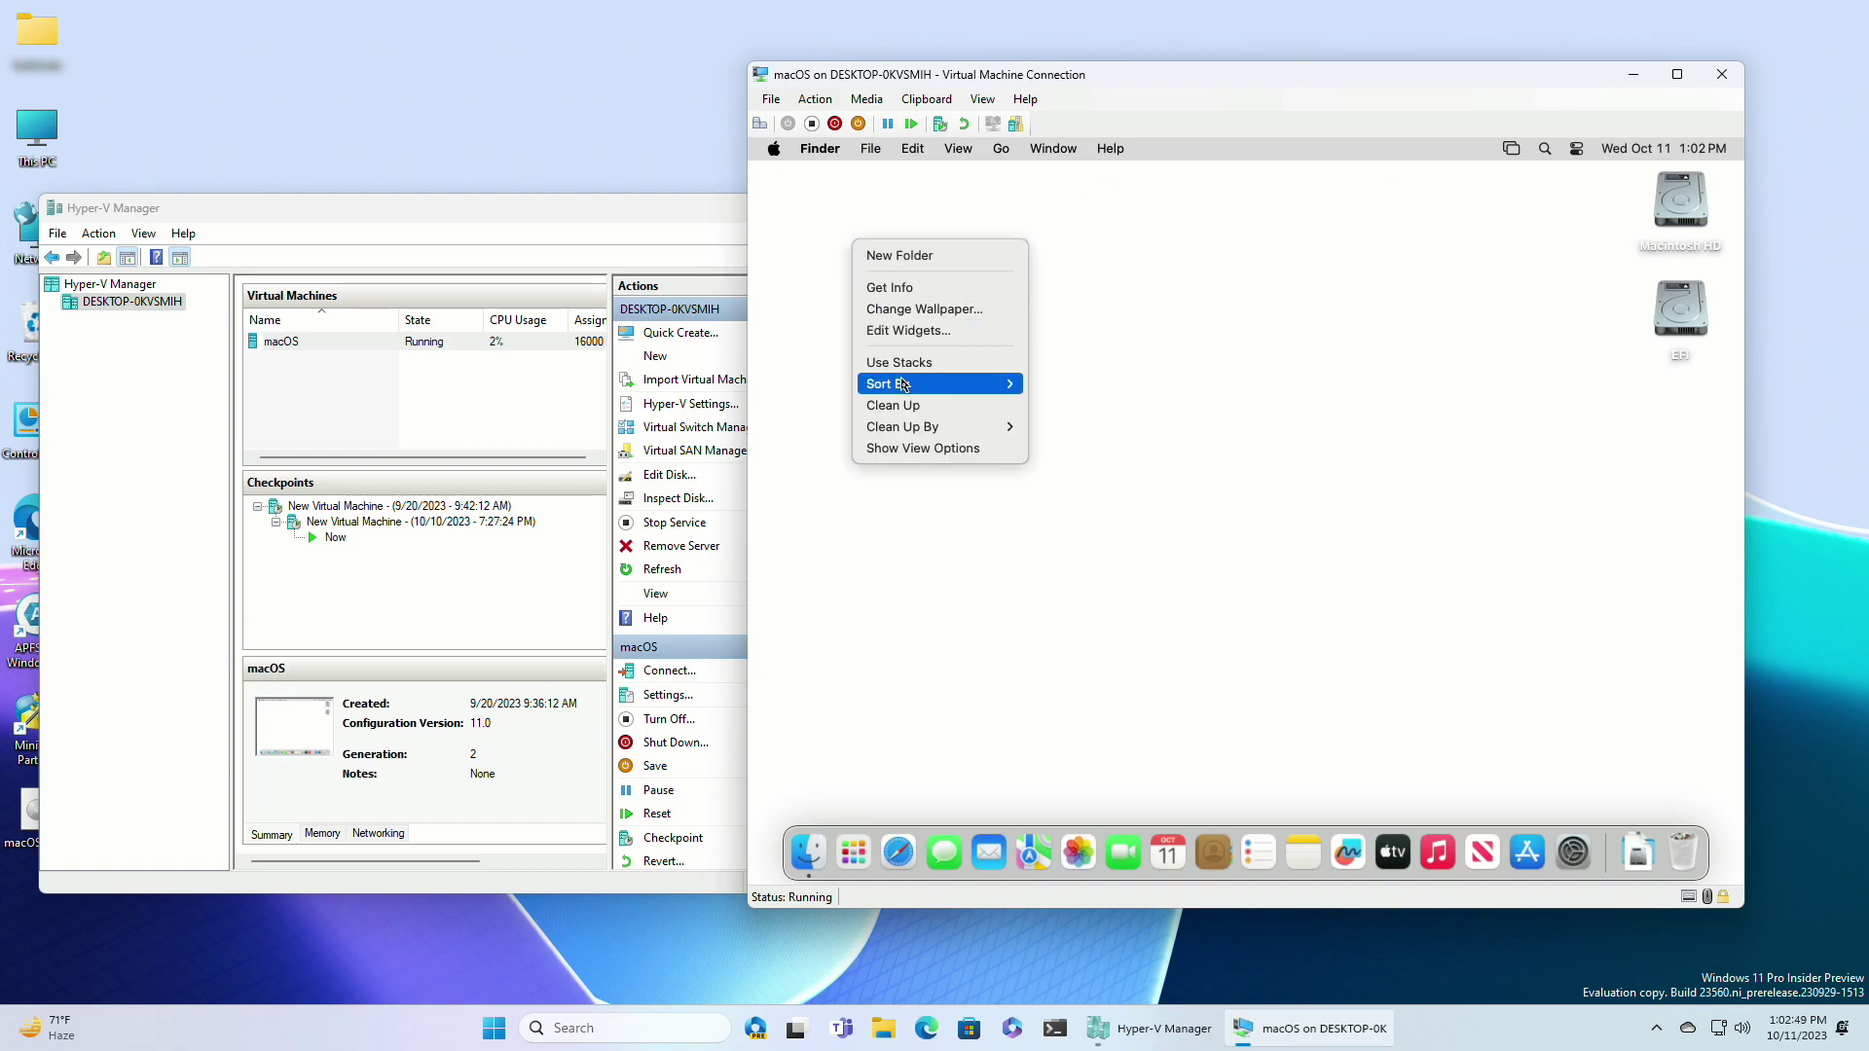
{"action": "left_click", "coordinate": [911, 407]}
Lock the macOS screen and log back in with the account password
{"action": "left_click", "coordinate": [774, 148]}
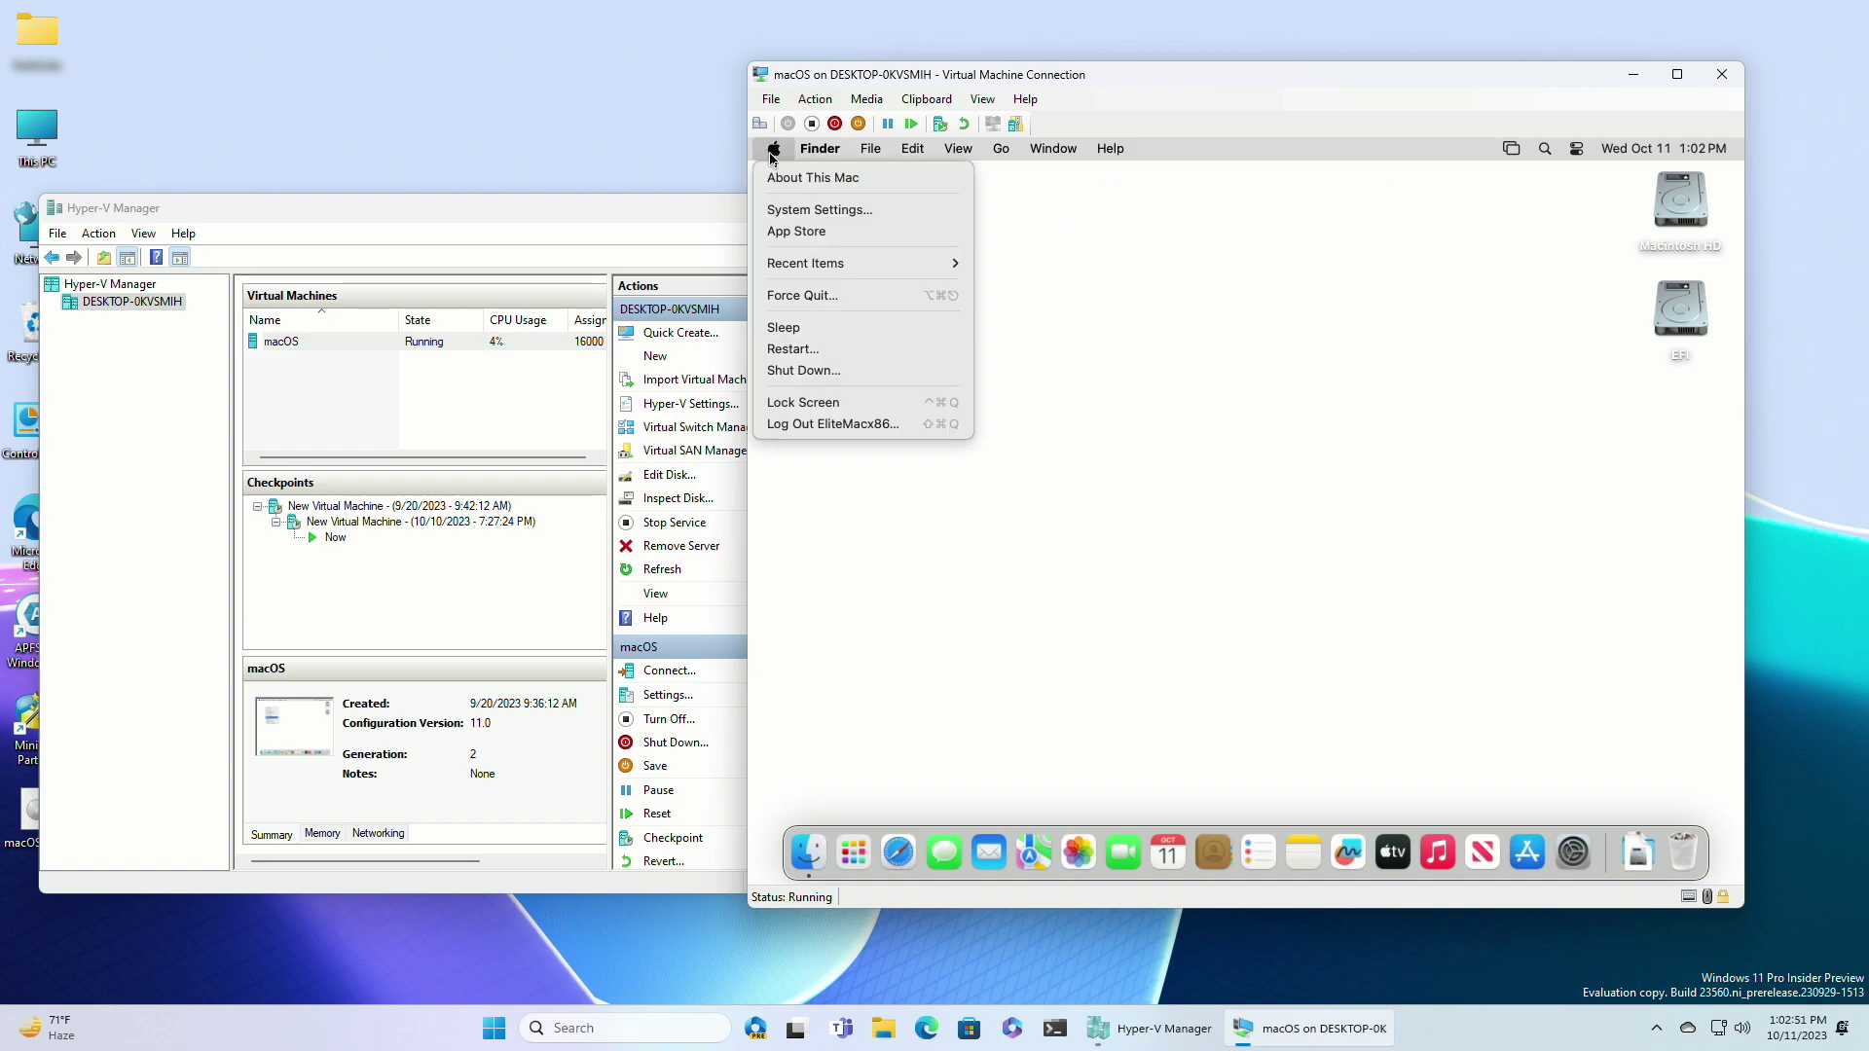
{"action": "left_click", "coordinate": [781, 175]}
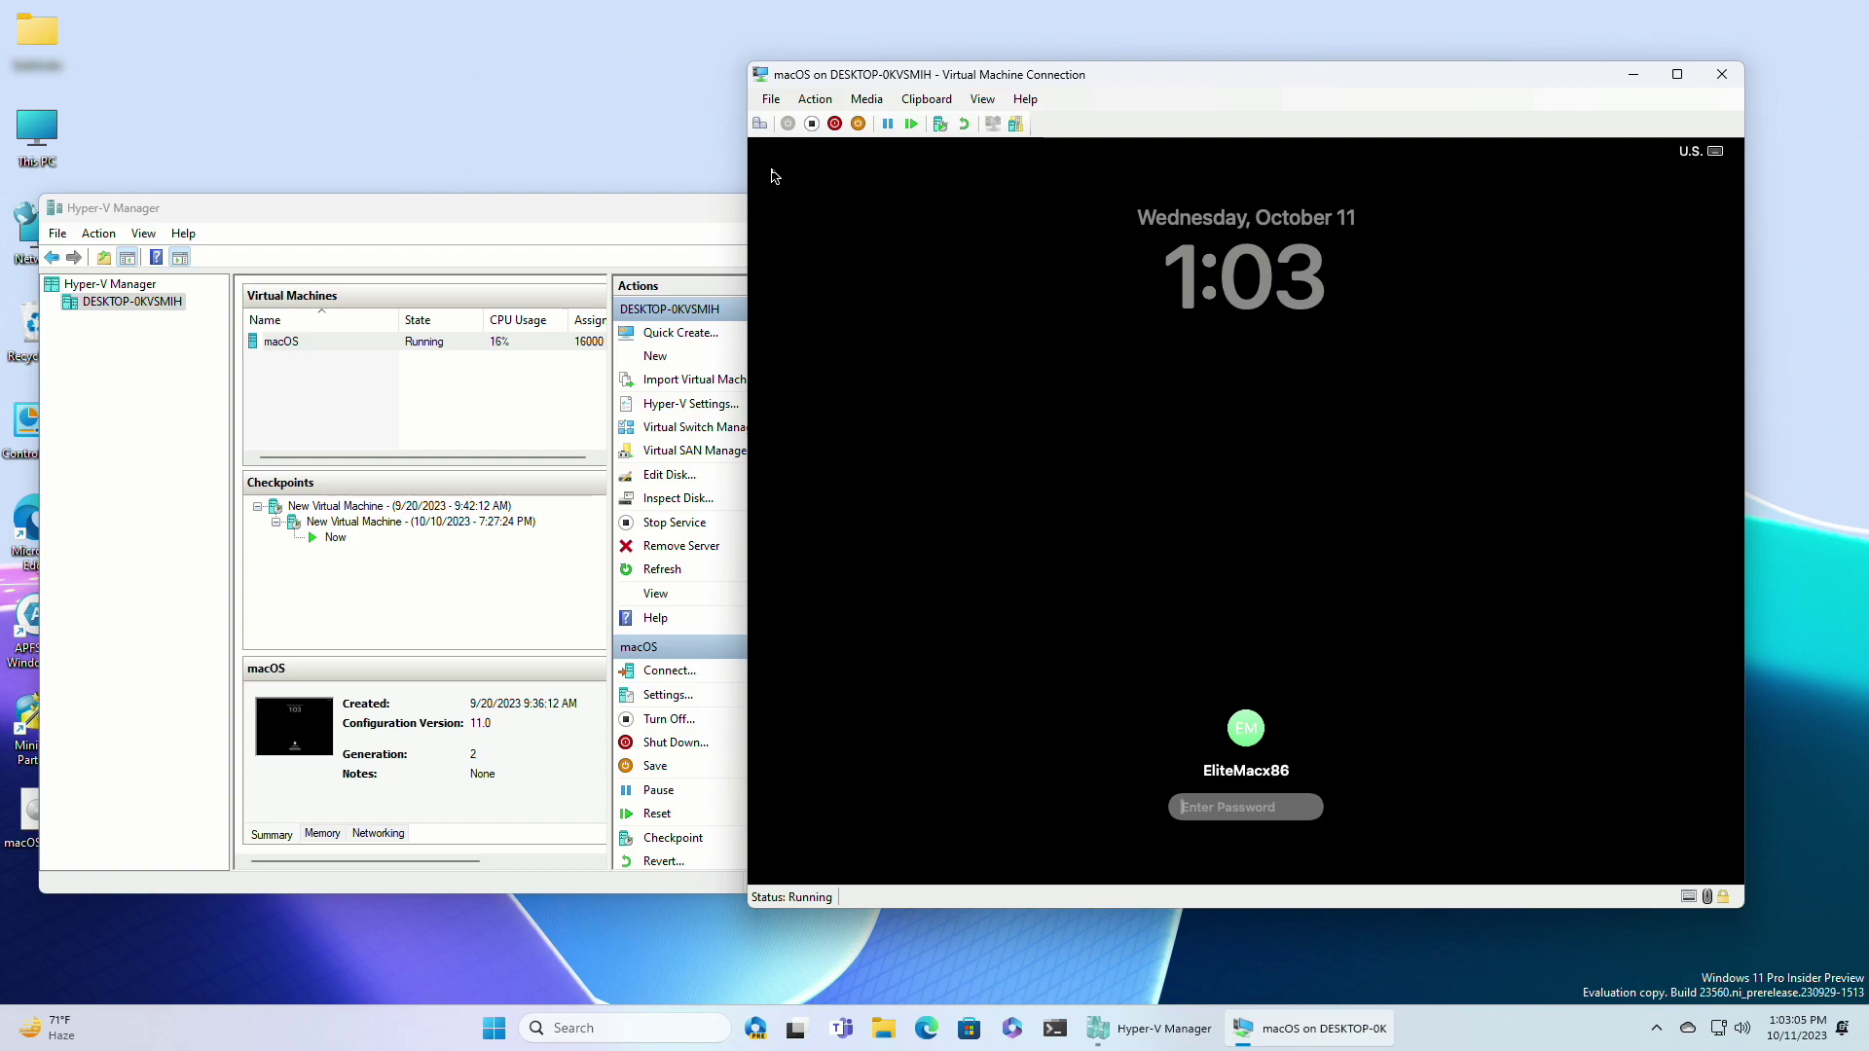
{"action": "type", "text": "a"}
{"action": "key", "text": "Return"}
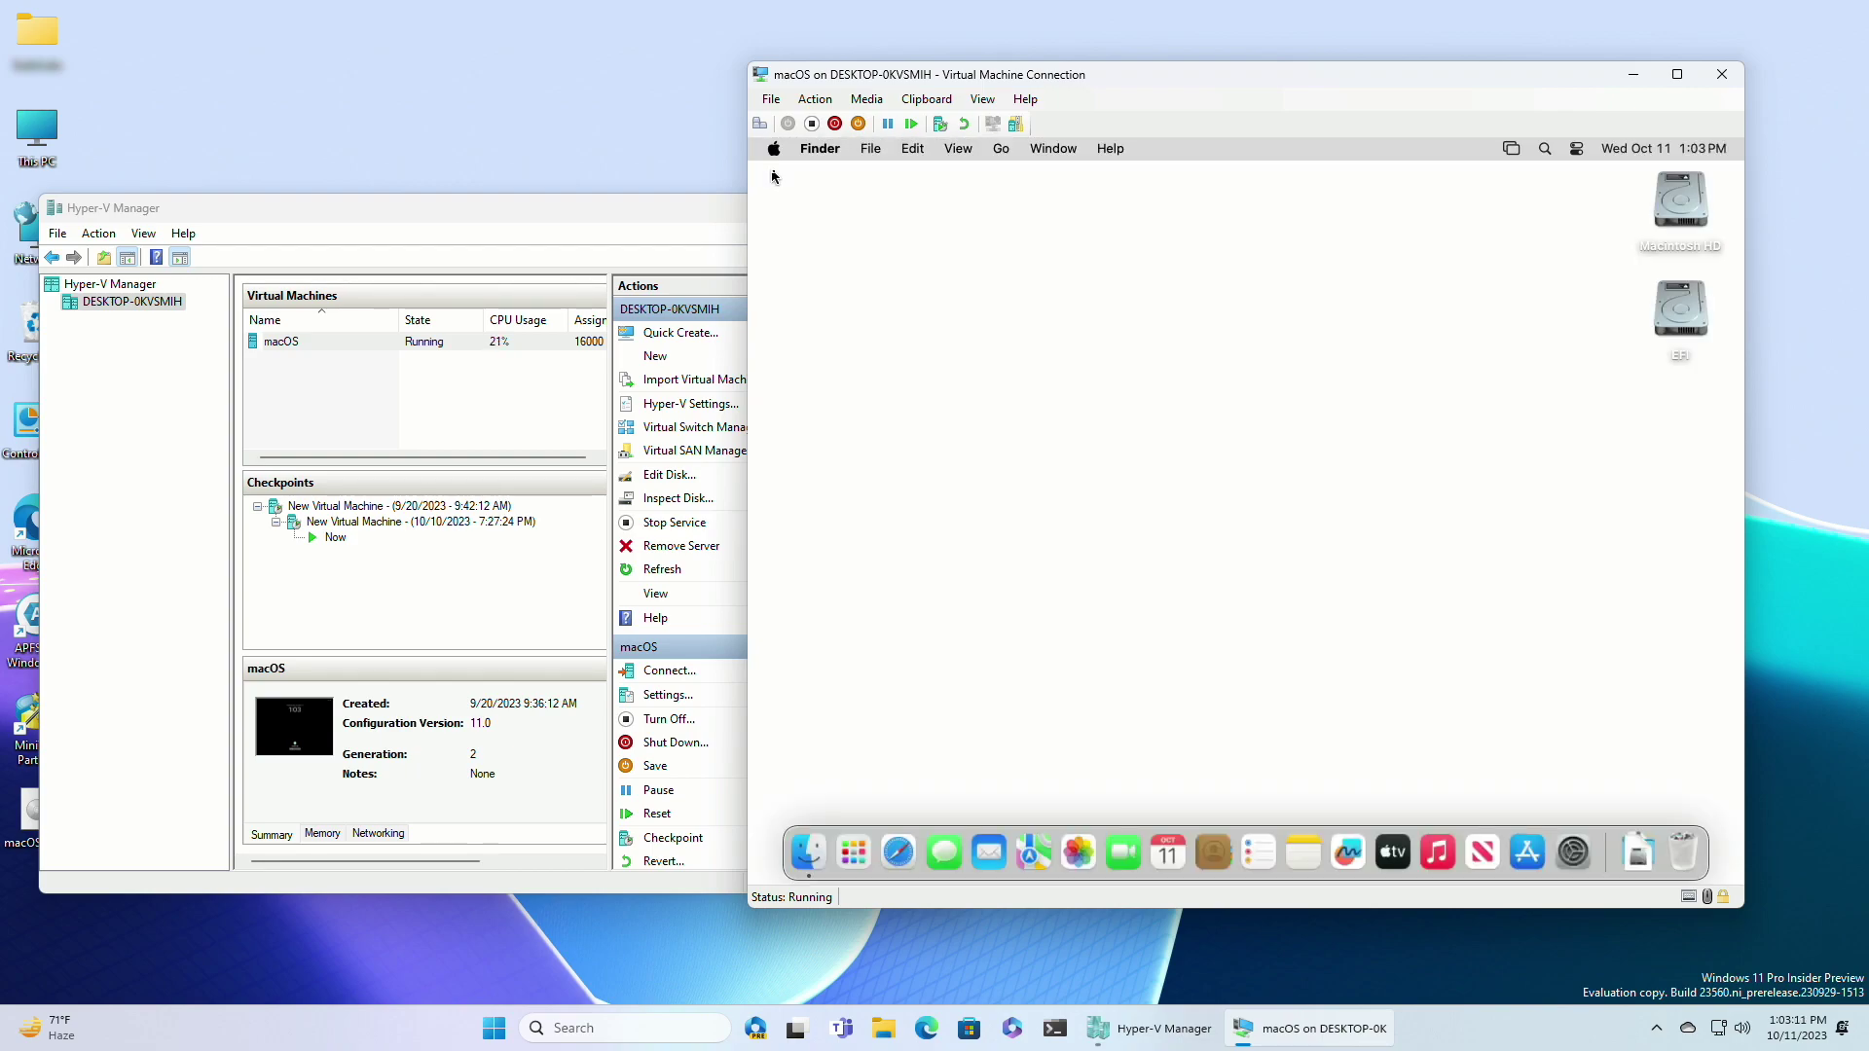
Open About This Mac and reveal the build number of the installed macOS version
{"action": "left_click", "coordinate": [775, 151]}
{"action": "left_click", "coordinate": [791, 177]}
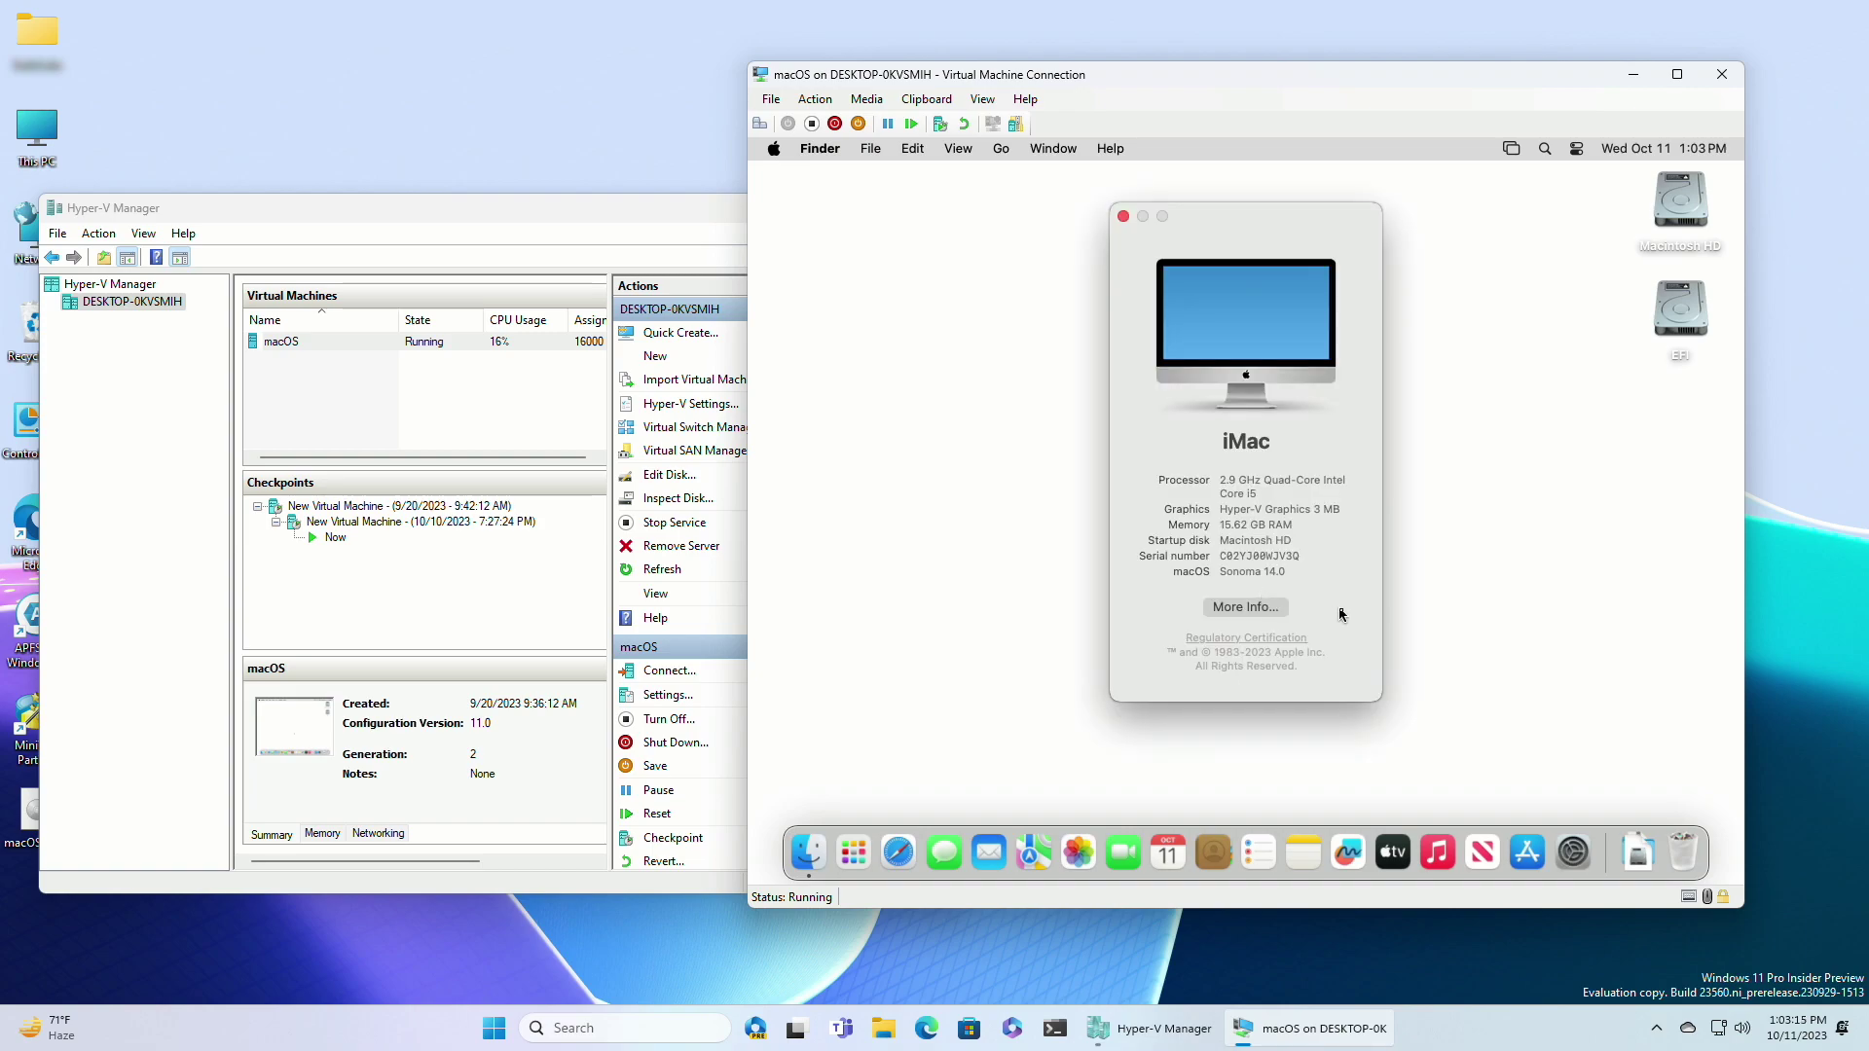
{"action": "left_click", "coordinate": [1282, 572]}
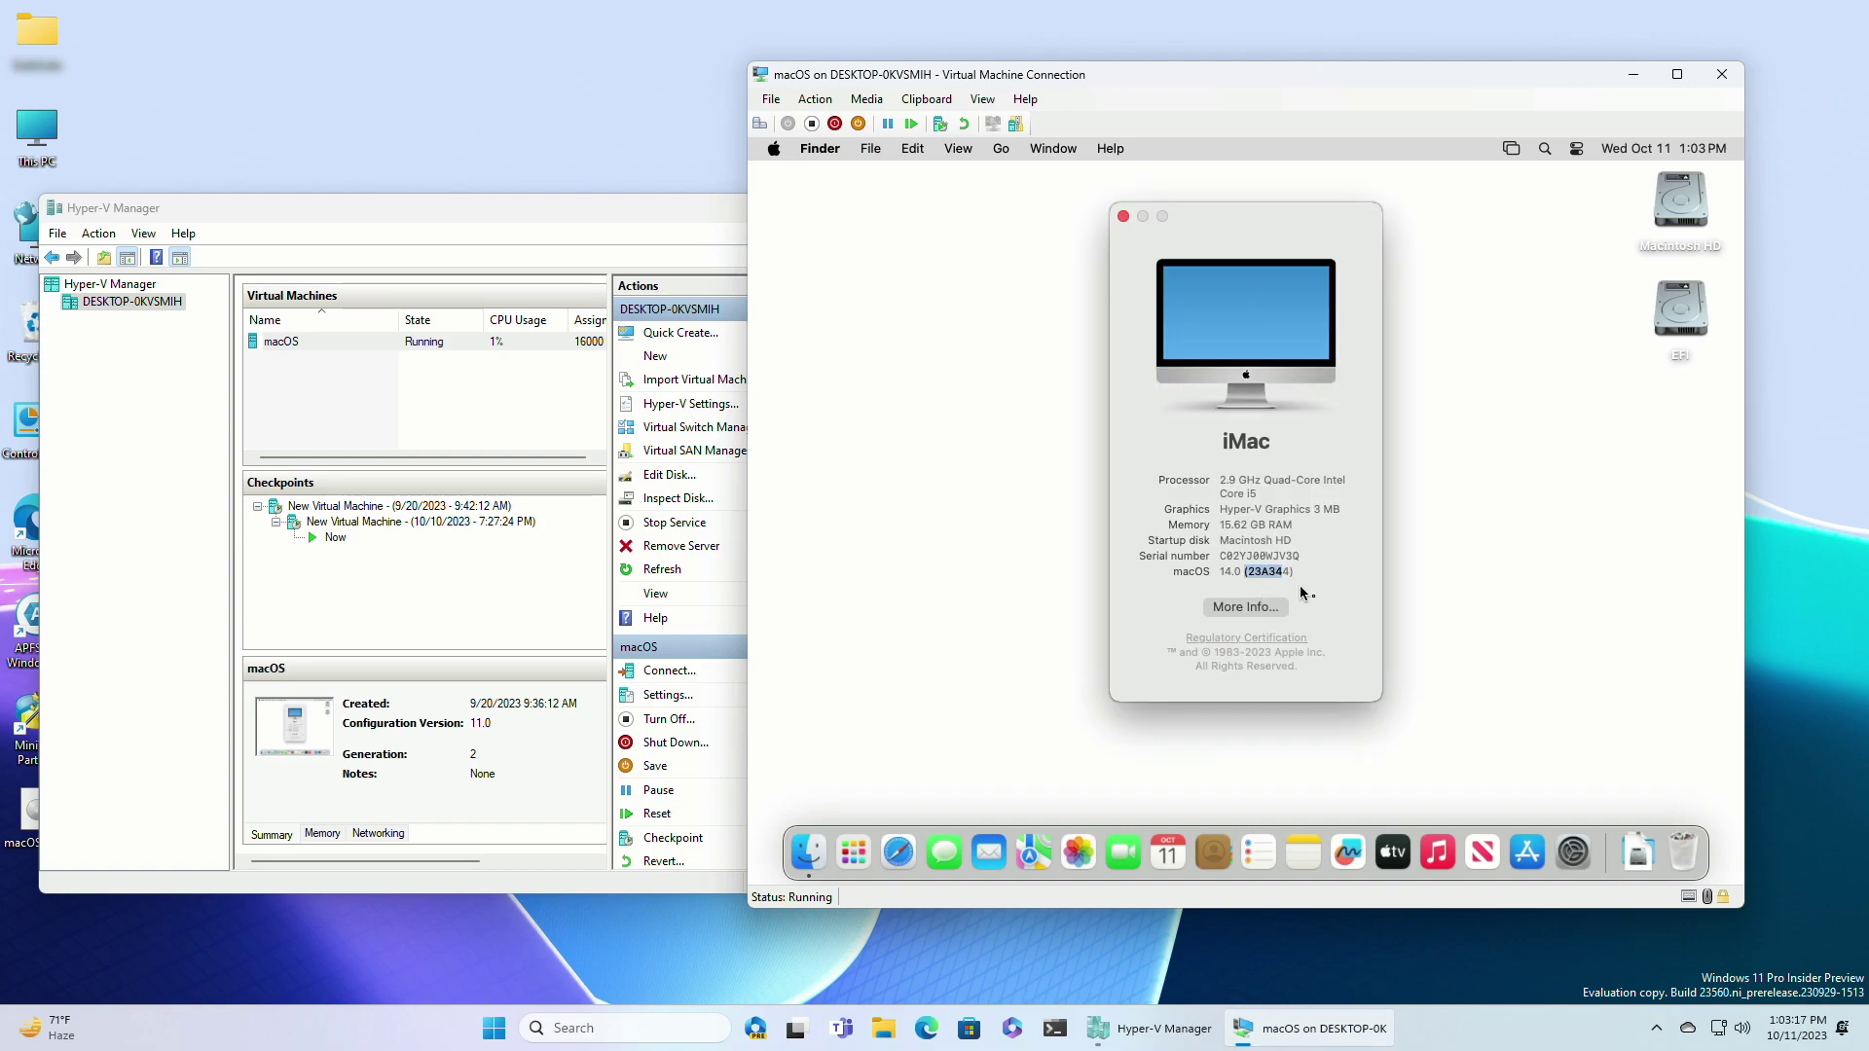